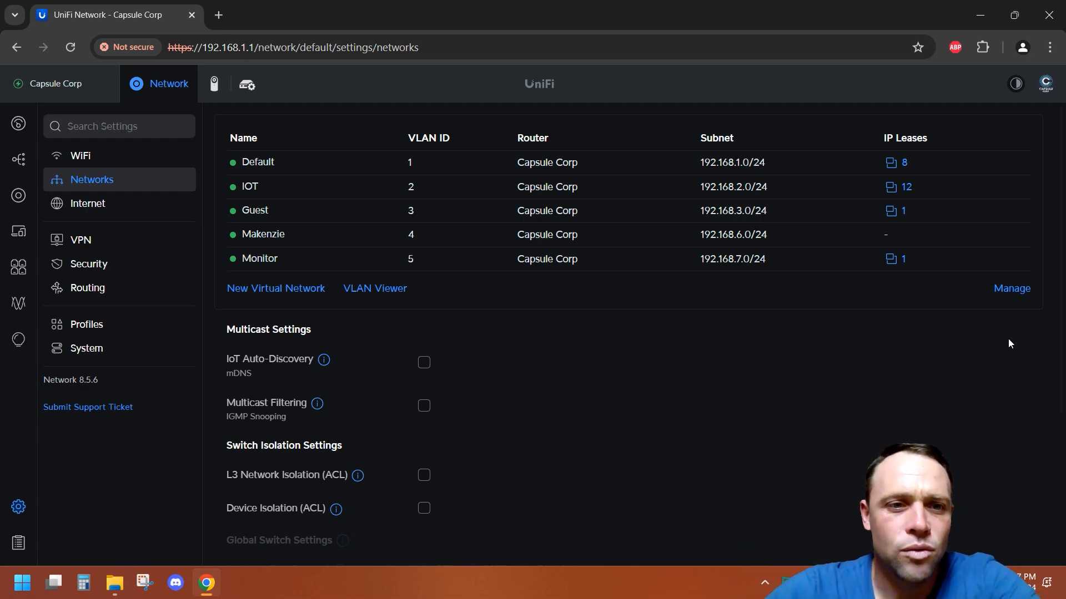
# Step: Open the Guest network's settings and review its advanced options
pyautogui.click(270, 218)
pyautogui.scroll(-3, 516, 390)
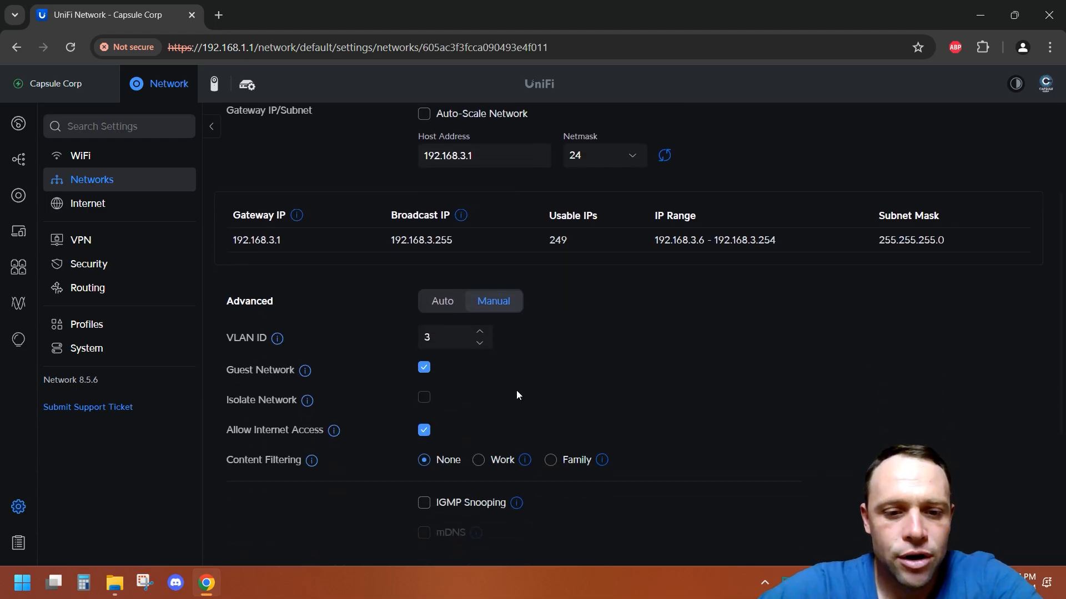
pyautogui.moveTo(299, 340)
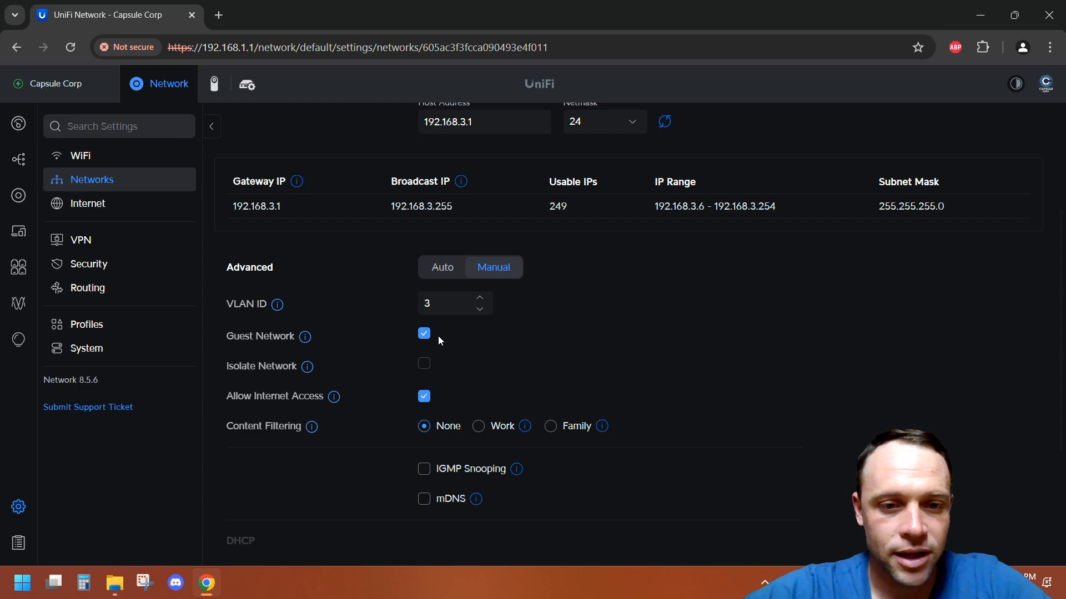
# Step: Open the Hotspot landing page editor and review its information settings
pyautogui.click(22, 343)
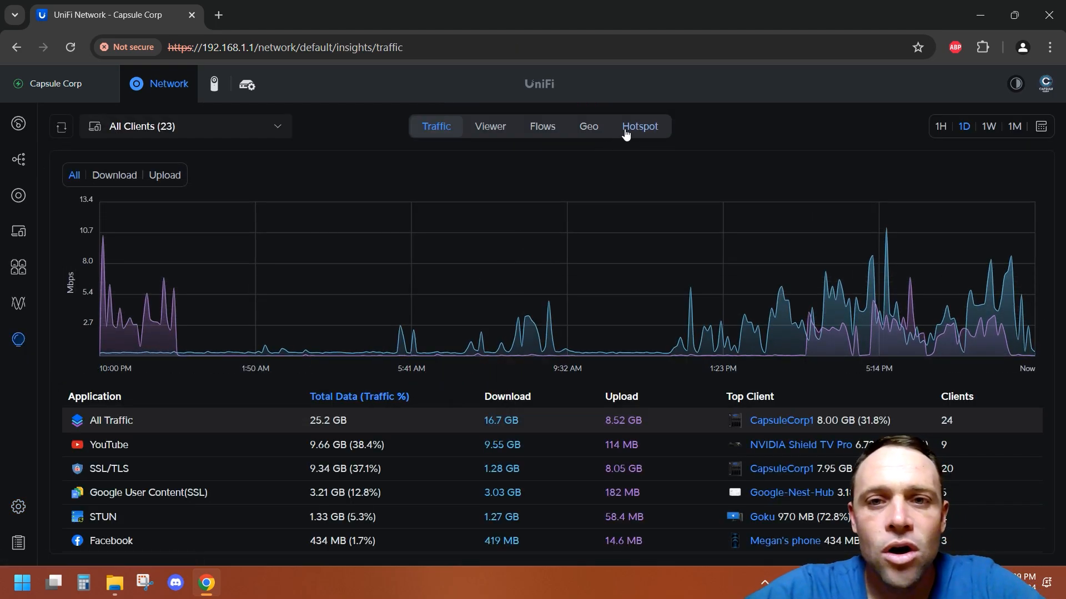
pyautogui.click(627, 132)
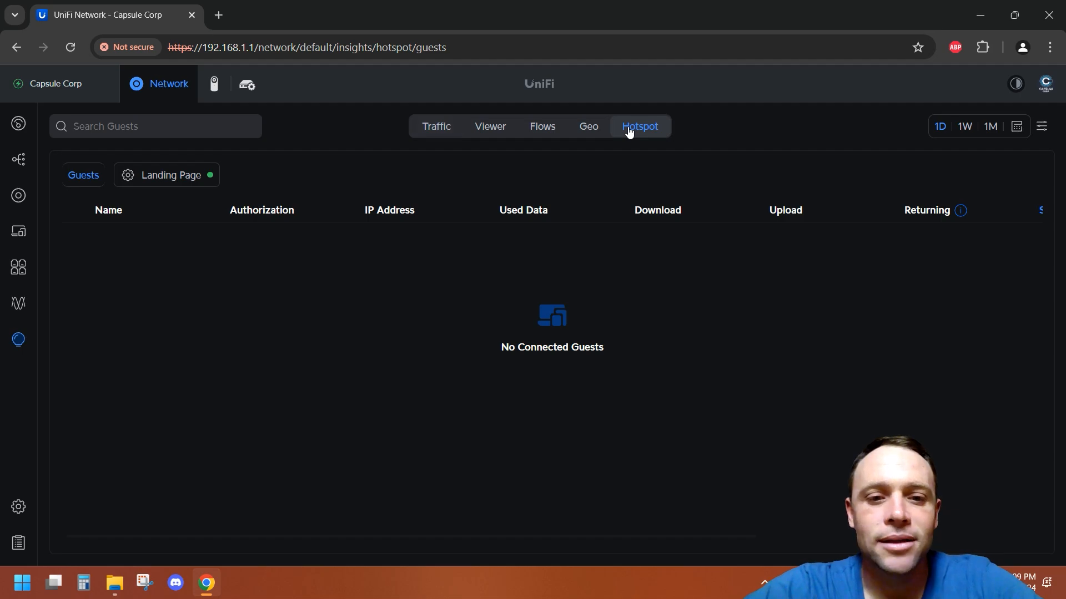
pyautogui.click(193, 177)
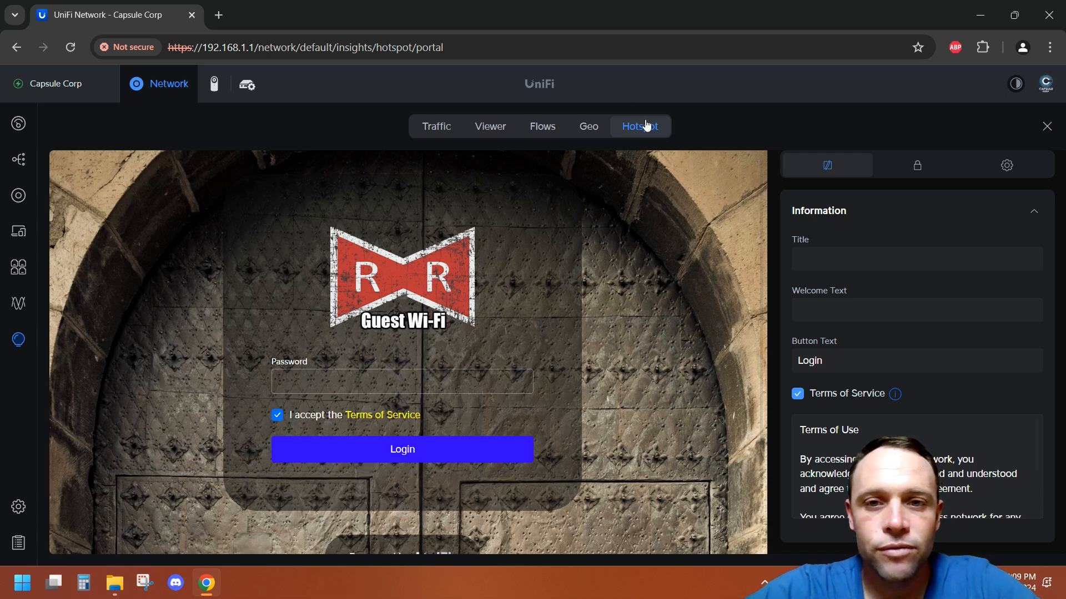
pyautogui.click(14, 53)
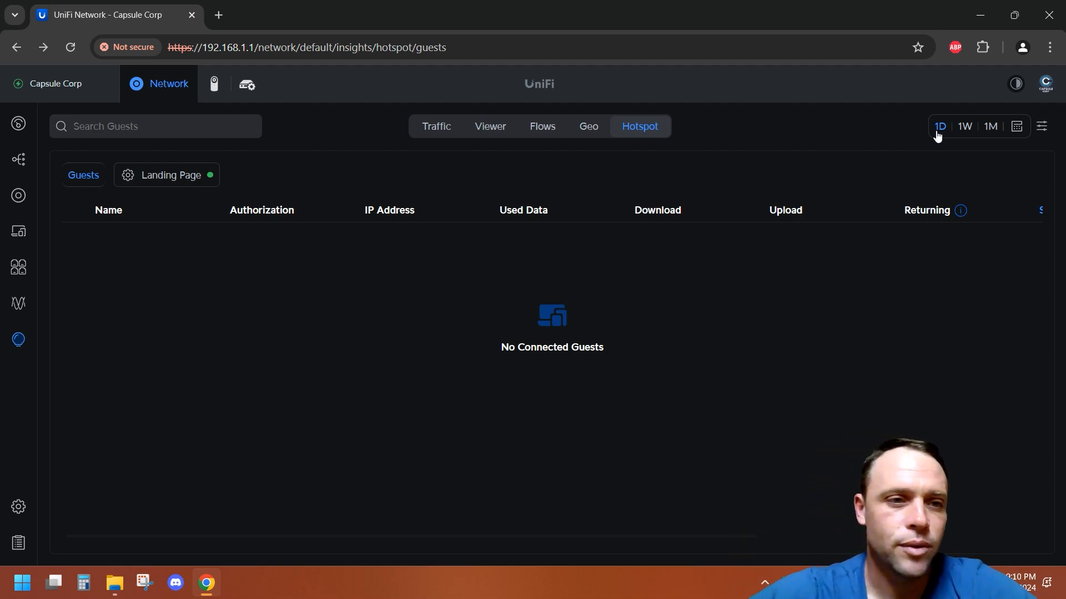
pyautogui.click(198, 171)
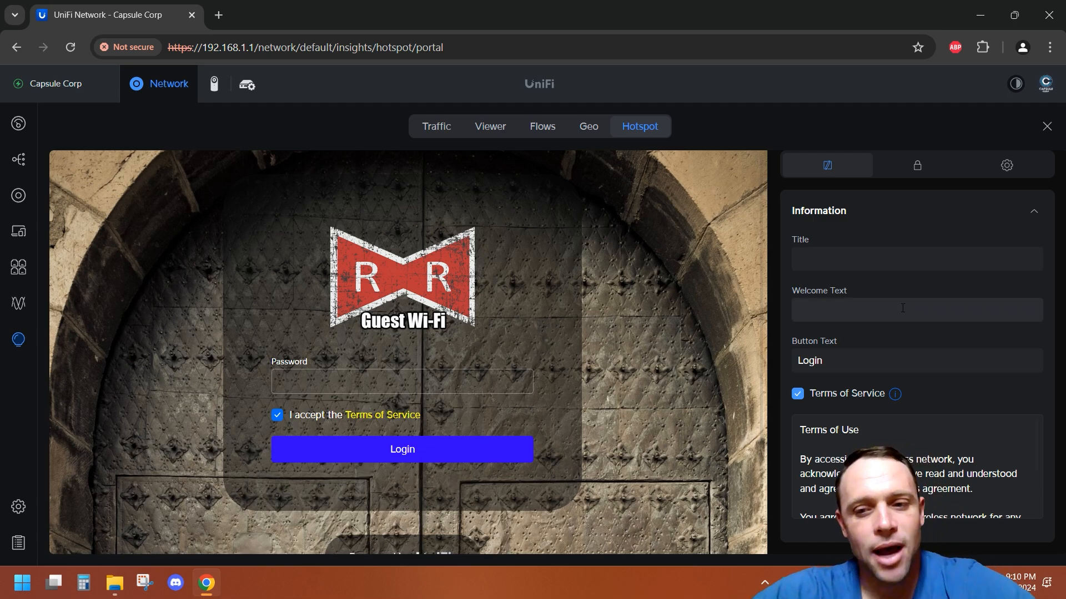
pyautogui.scroll(-4, 903, 308)
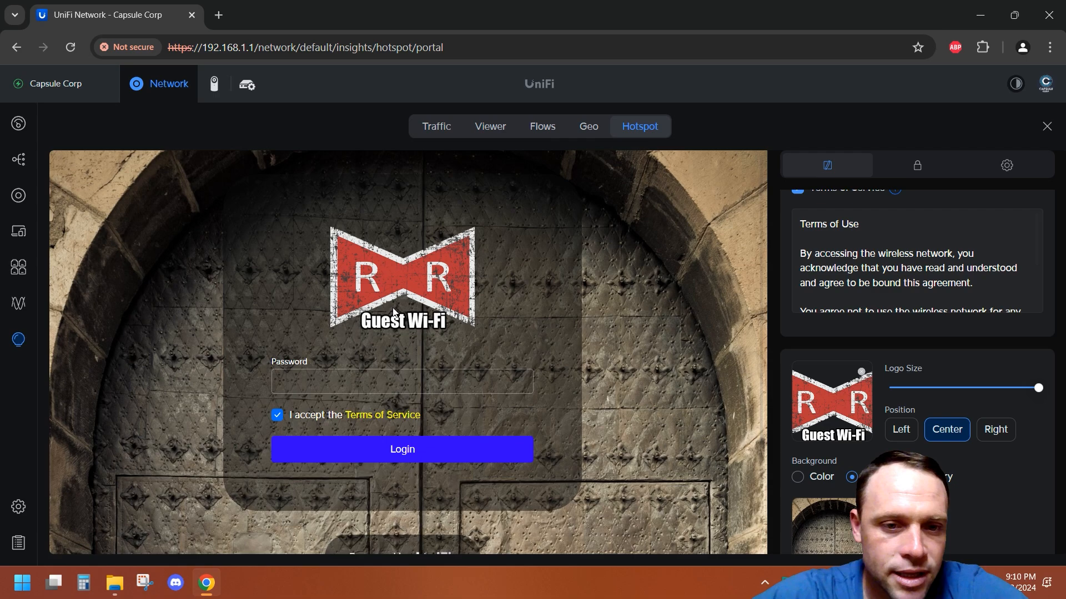
pyautogui.scroll(4, 840, 247)
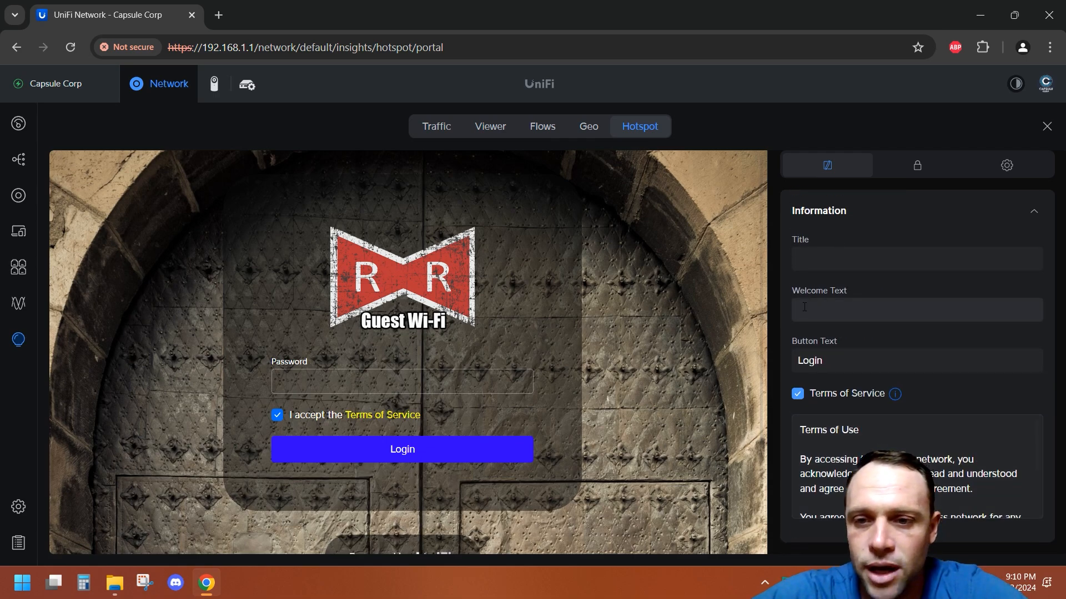
# Step: Enter sample text in the landing page's Welcome Text field
pyautogui.click(804, 308)
pyautogui.write('gdg,epgerg,')
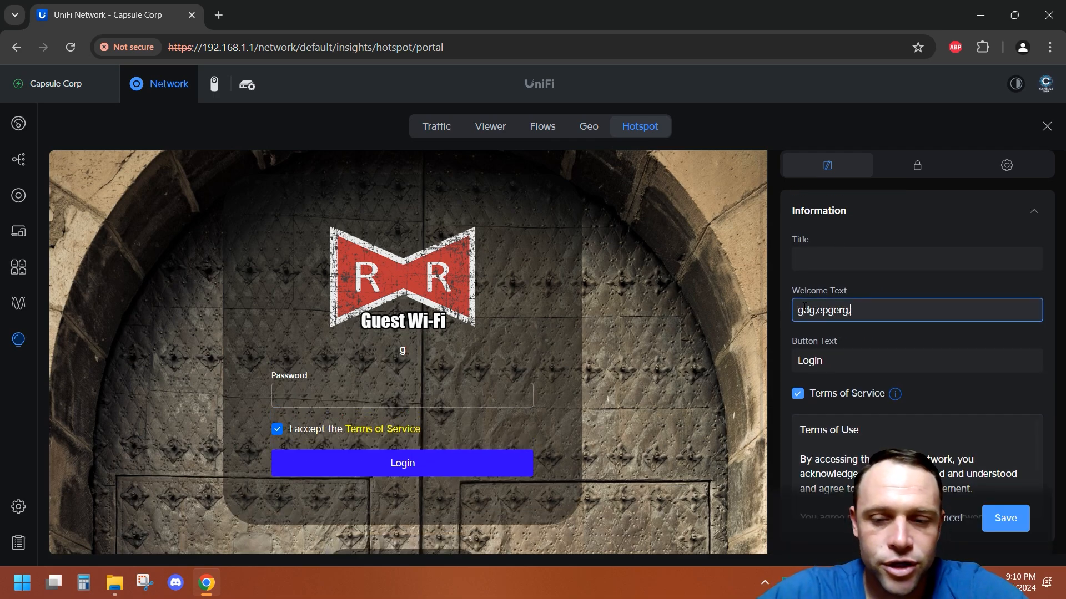
pyautogui.press('BackSpace')
pyautogui.press('BackSpace')
pyautogui.press('BackSpace')
pyautogui.press('BackSpace')
pyautogui.press('BackSpace')
pyautogui.press('BackSpace')
pyautogui.press('BackSpace')
pyautogui.press('BackSpace')
pyautogui.press('BackSpace')
pyautogui.press('BackSpace')
pyautogui.press('BackSpace')
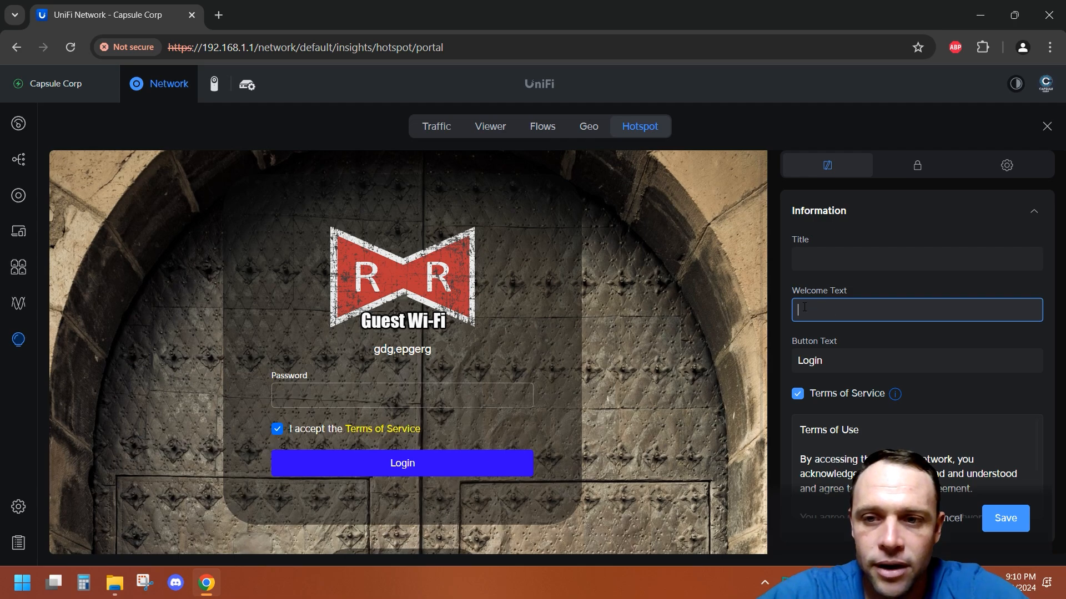
pyautogui.write('hrhrmhr')
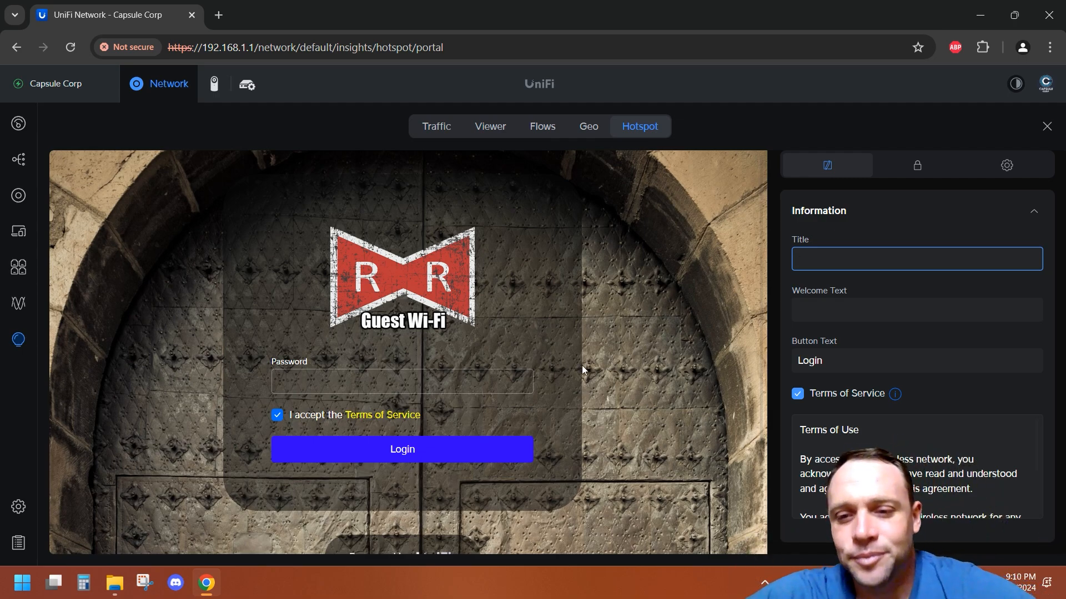
# Step: Toggle the Terms of Service option off and back on
pyautogui.scroll(-1, 817, 369)
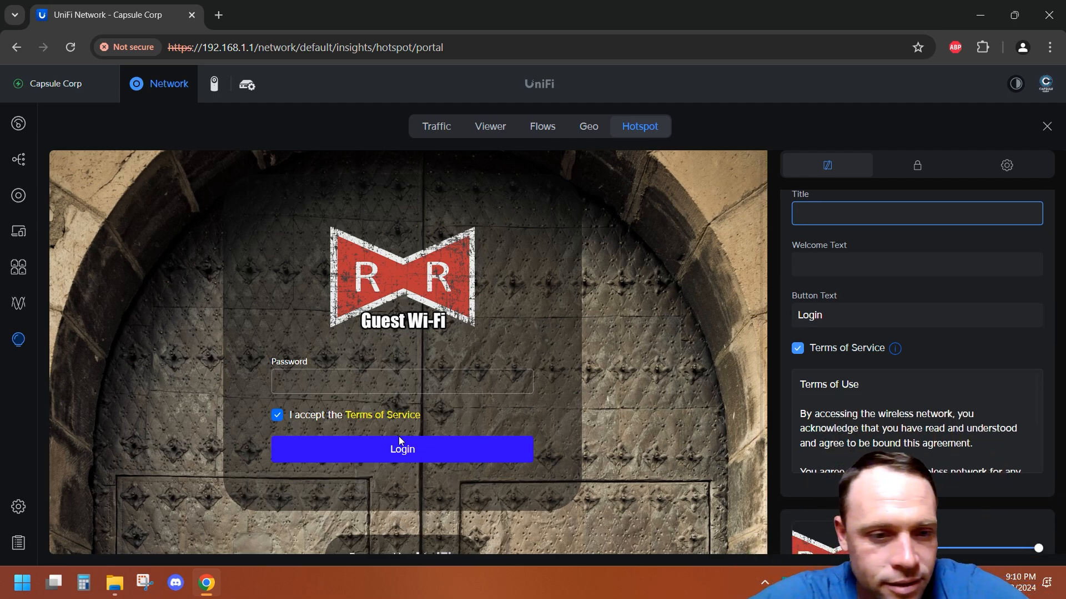
pyautogui.scroll(-2, 795, 364)
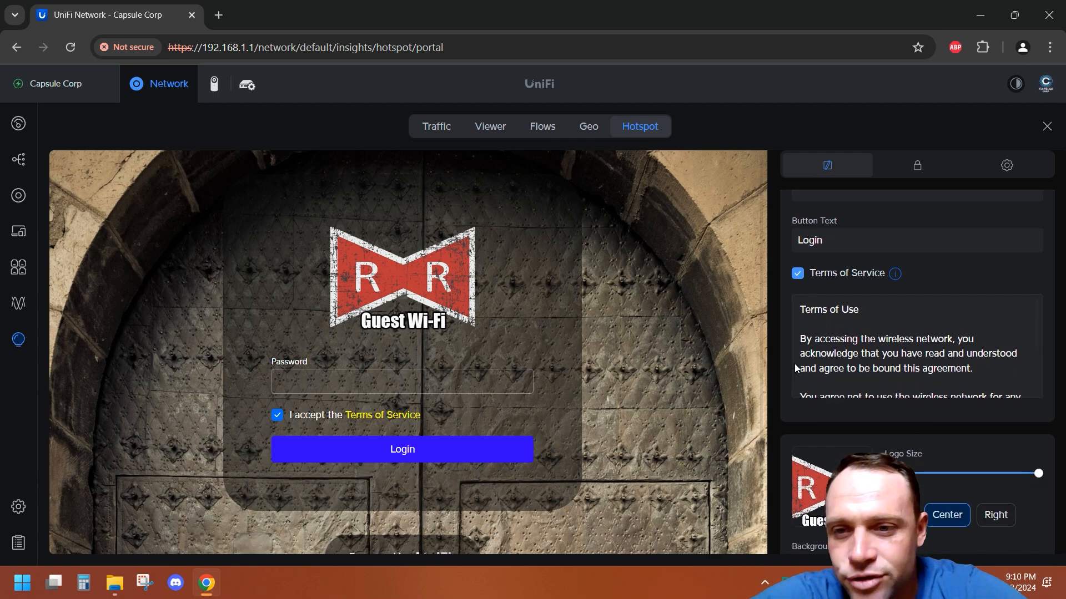
pyautogui.click(797, 274)
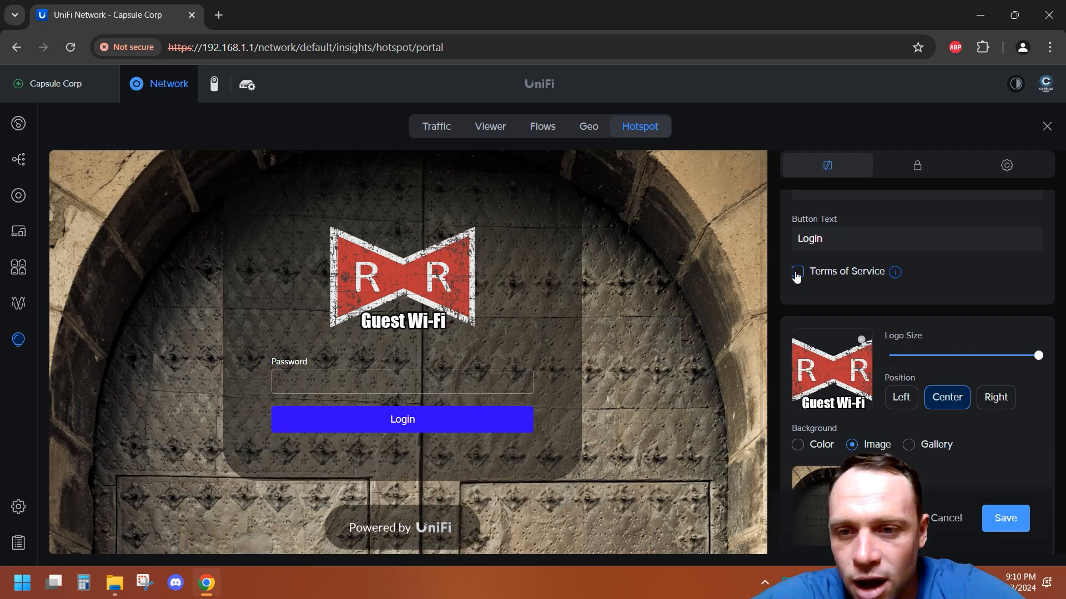
pyautogui.click(797, 274)
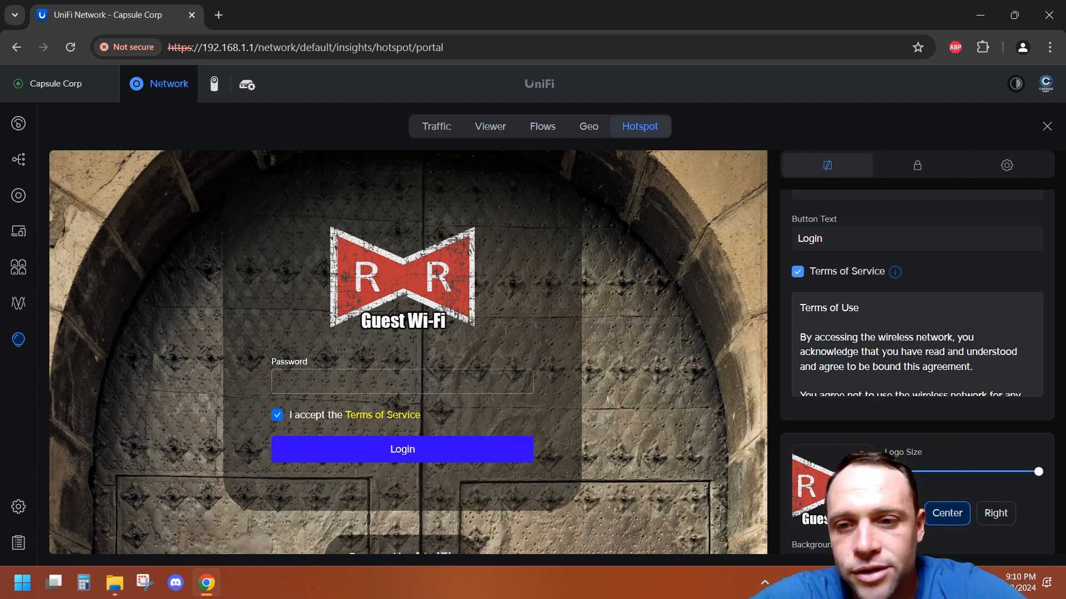
# Step: Scroll through the terms text, logo size, background and container colour options
pyautogui.scroll(-2, 915, 376)
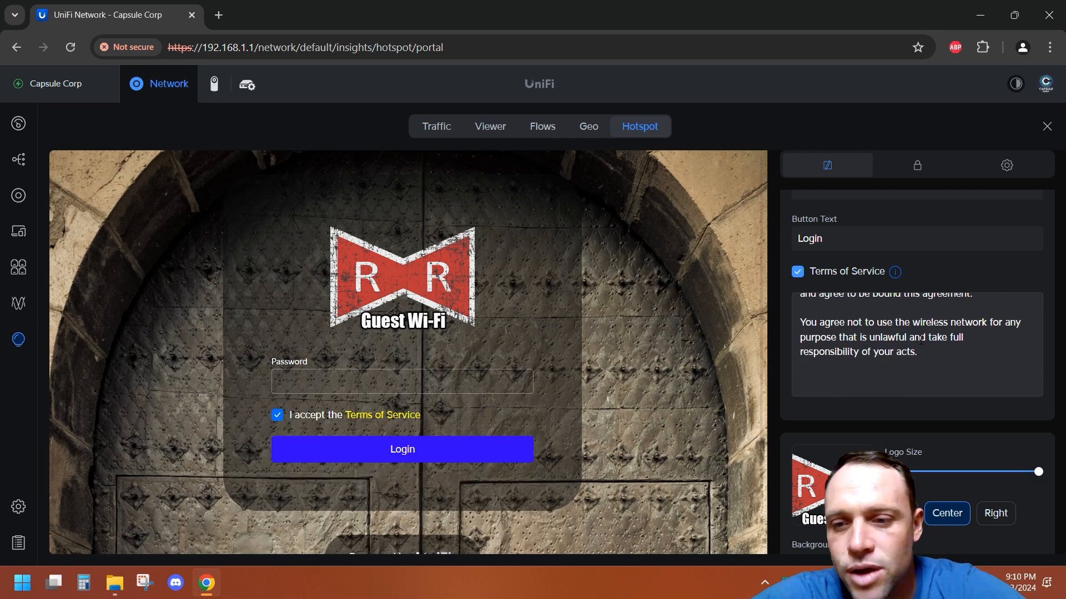
pyautogui.scroll(2, 920, 340)
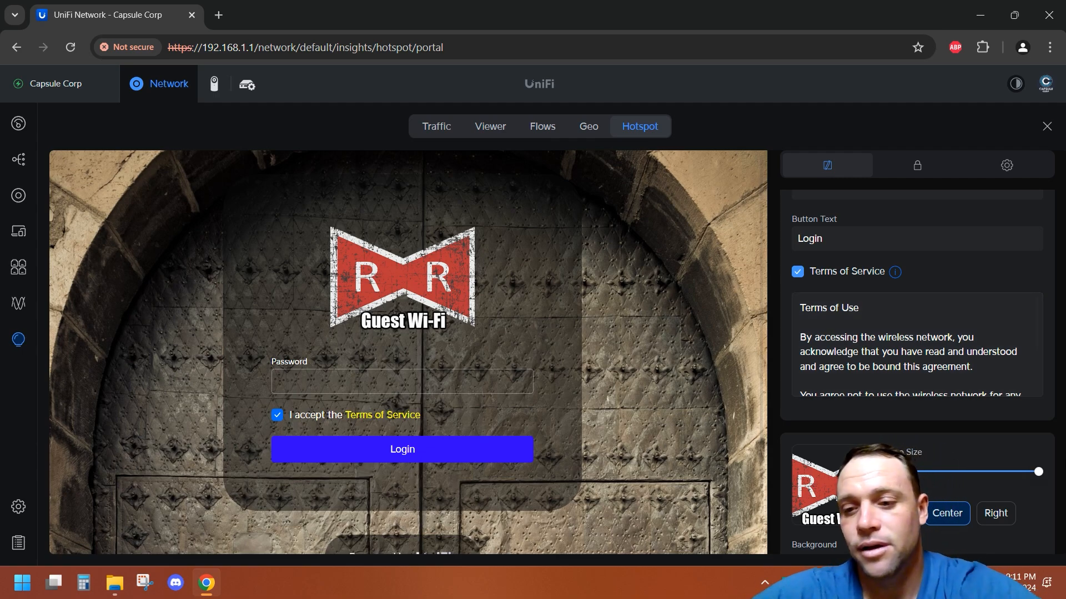
pyautogui.scroll(-3, 933, 391)
pyautogui.scroll(-5, 933, 391)
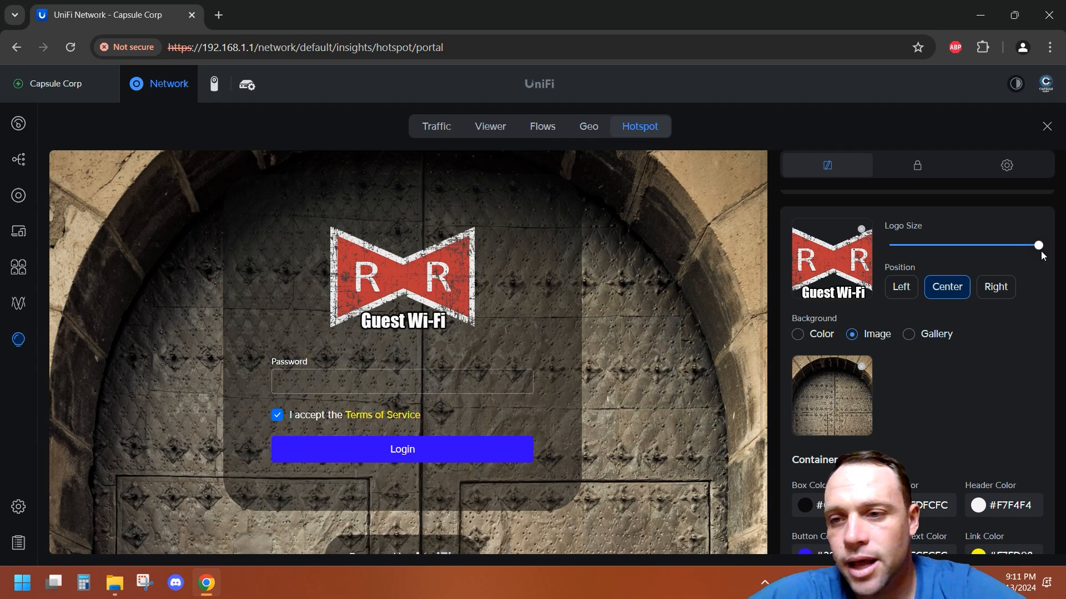
pyautogui.moveTo(1036, 248); pyautogui.dragTo(1063, 226)
pyautogui.scroll(5, 915, 333)
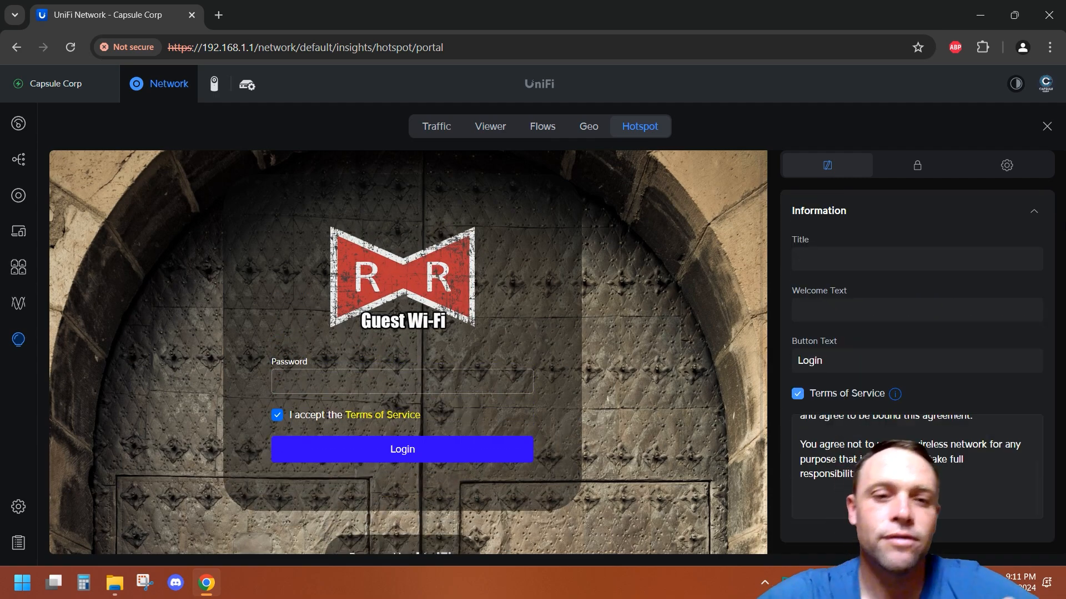
pyautogui.scroll(-4, 915, 333)
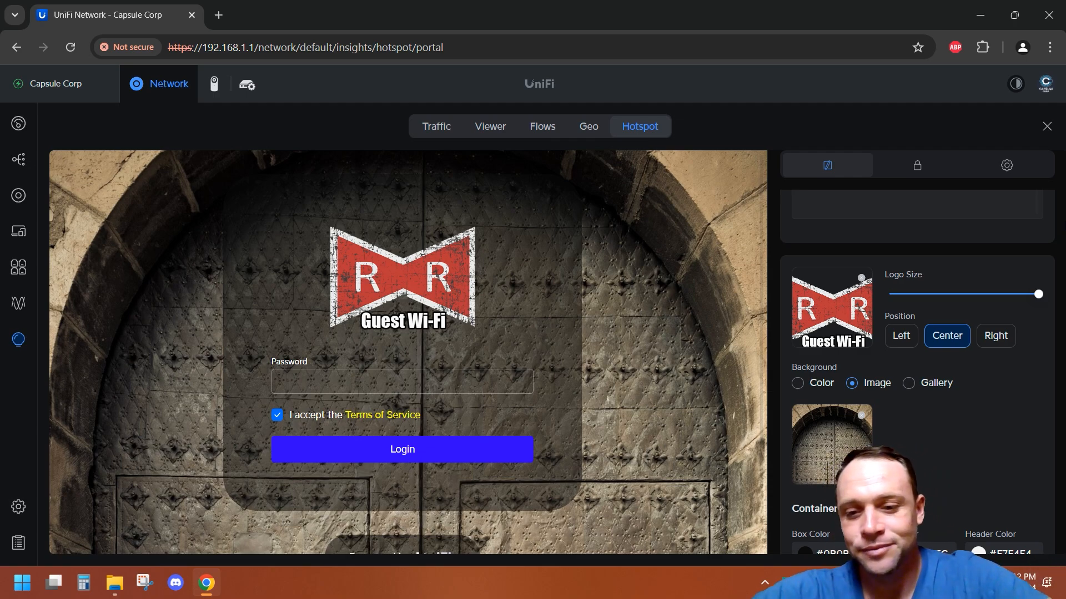
pyautogui.scroll(-1, 917, 388)
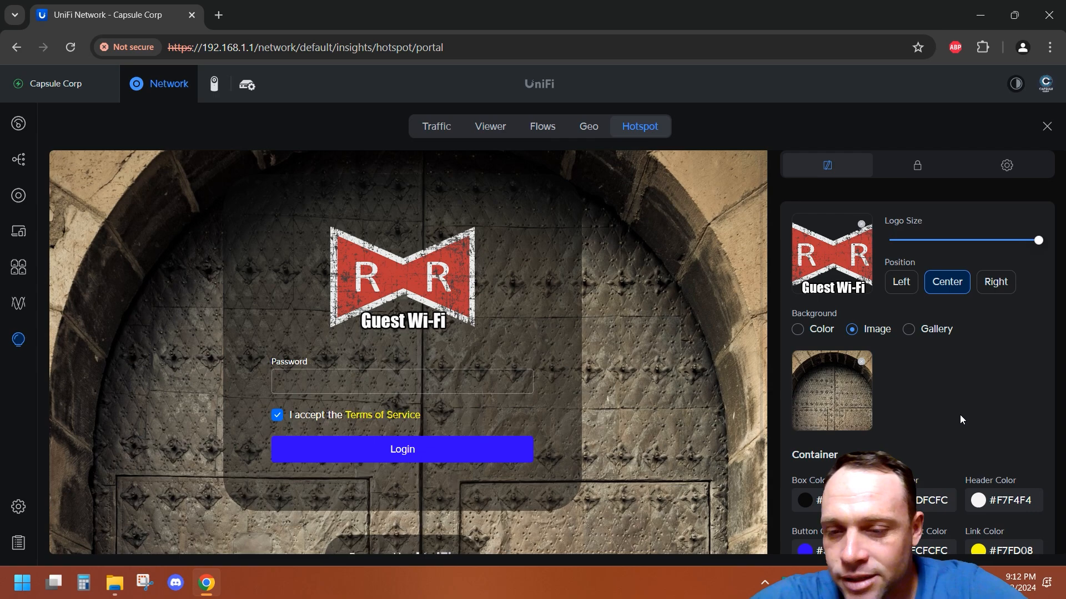
pyautogui.scroll(-3, 933, 410)
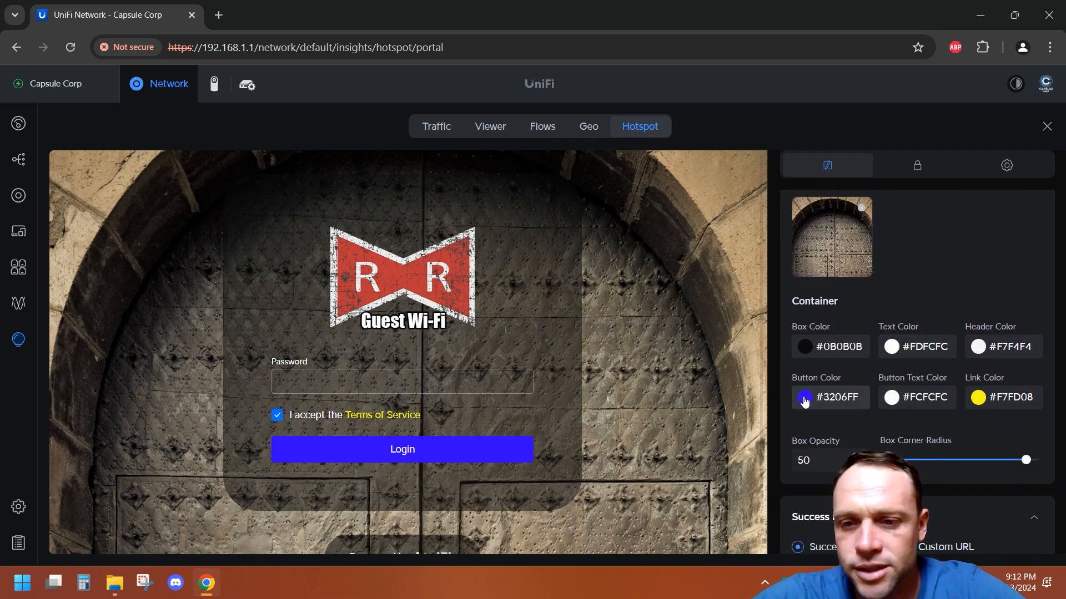
pyautogui.click(805, 398)
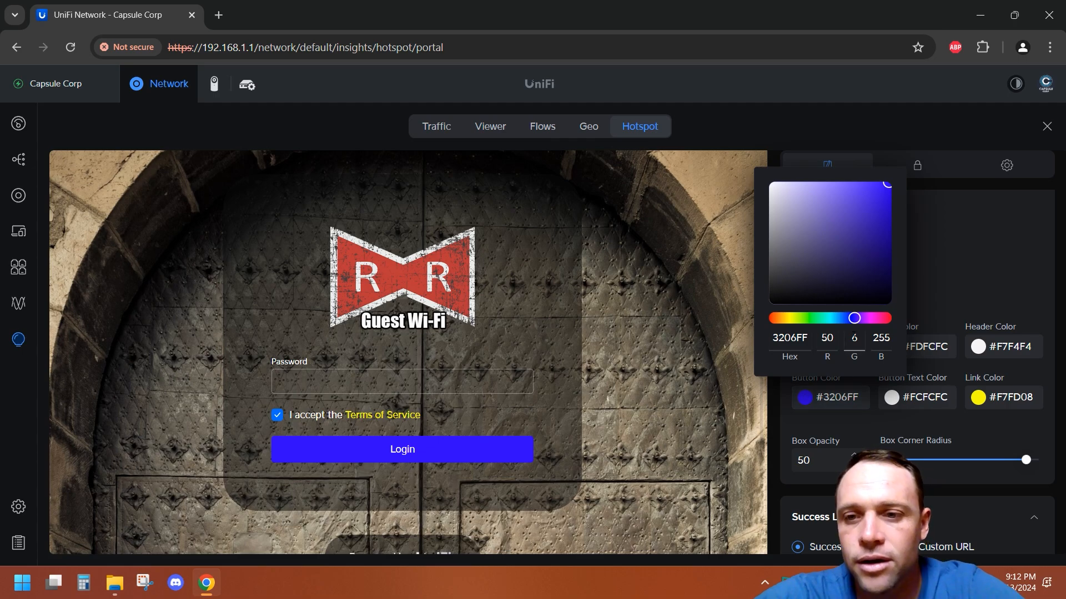
pyautogui.moveTo(854, 326); pyautogui.dragTo(877, 322)
pyautogui.click(969, 260)
pyautogui.click(962, 528)
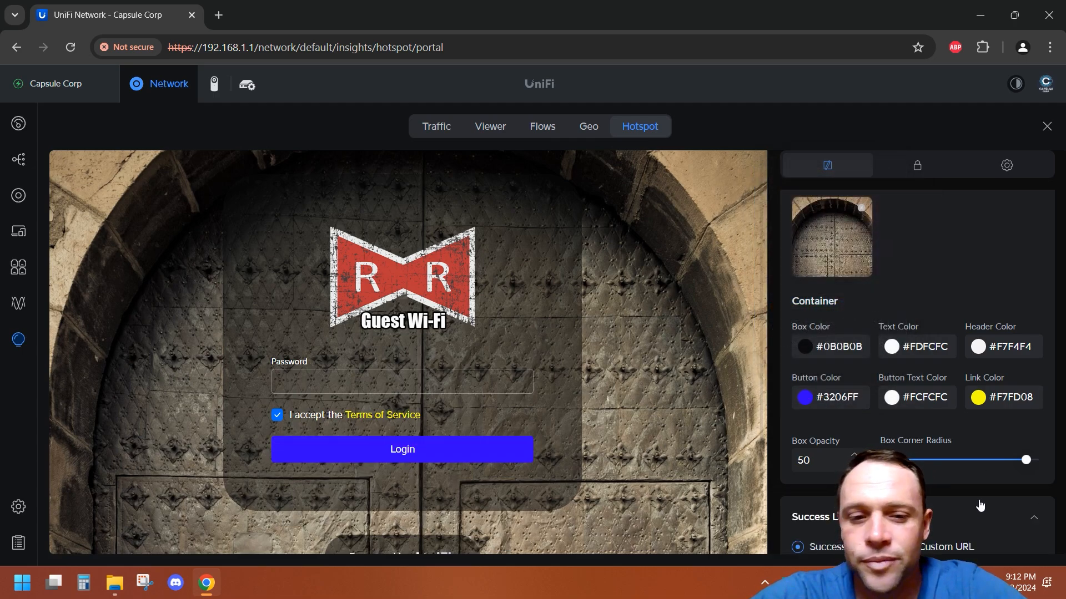
# Step: Set the box corner radius slider to its maximum
pyautogui.scroll(-2, 1020, 438)
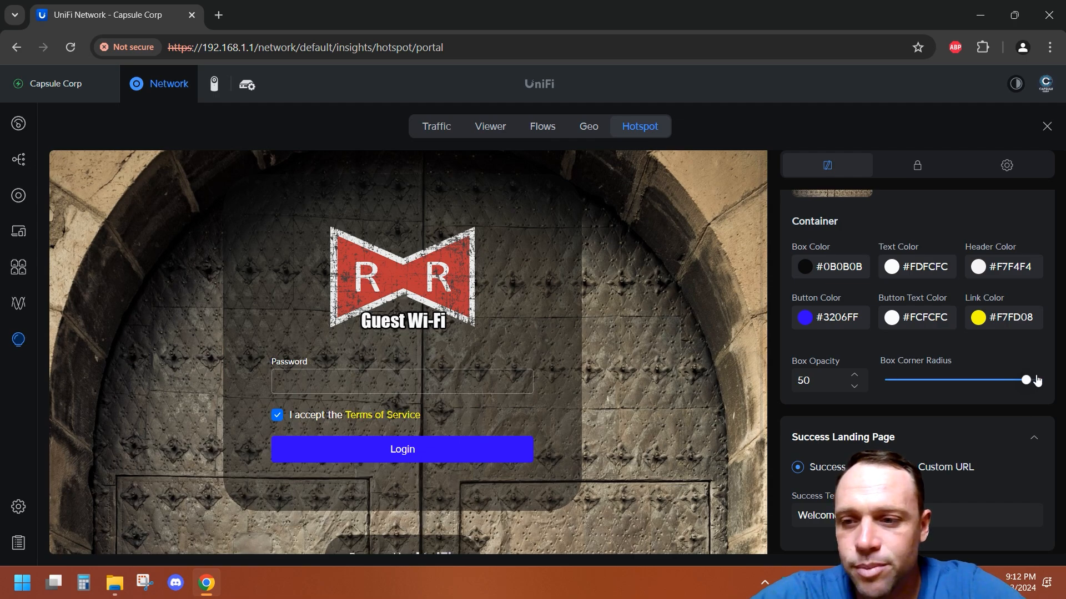
pyautogui.moveTo(1027, 385)
pyautogui.mouseDown()
pyautogui.moveTo(900, 383)
pyautogui.moveTo(1038, 381)
pyautogui.mouseUp()
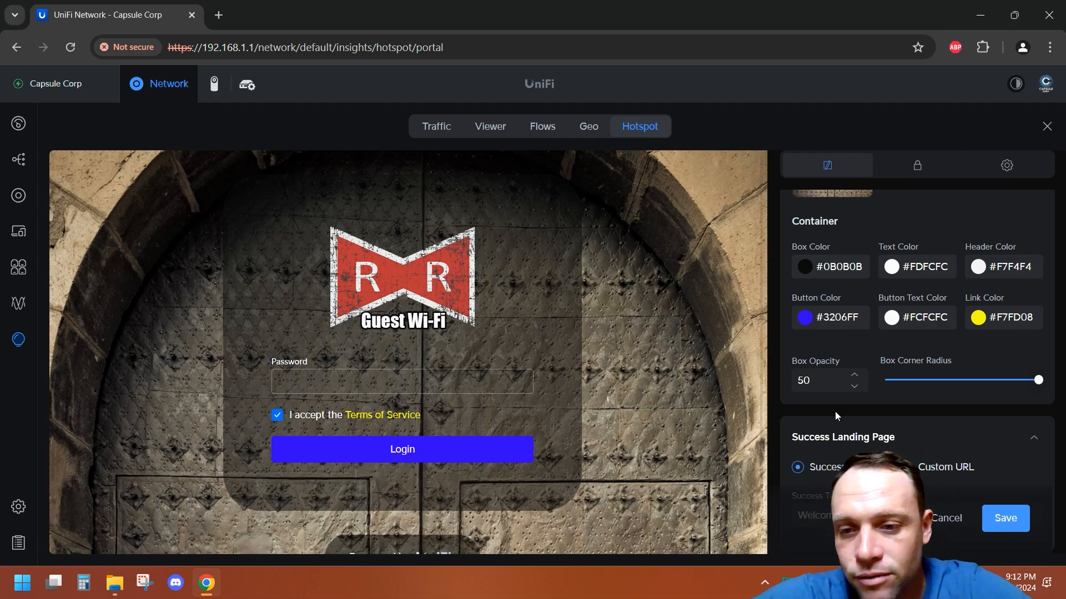
# Step: Set the box opacity to 0 and try to save the landing page
pyautogui.doubleClick(821, 379)
pyautogui.write('1')
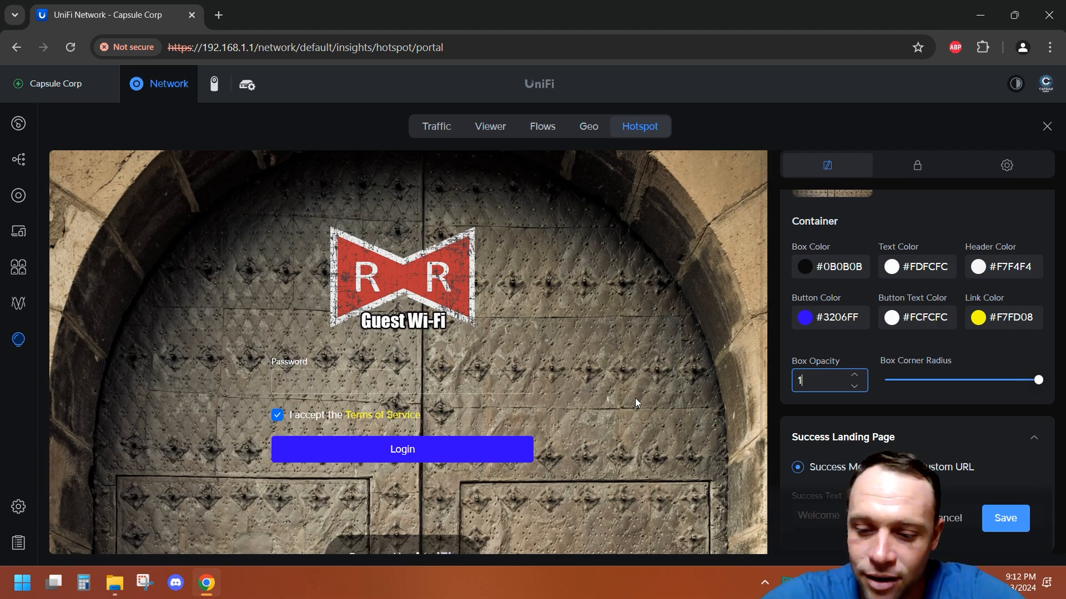
pyautogui.press('BackSpace')
pyautogui.write('0')
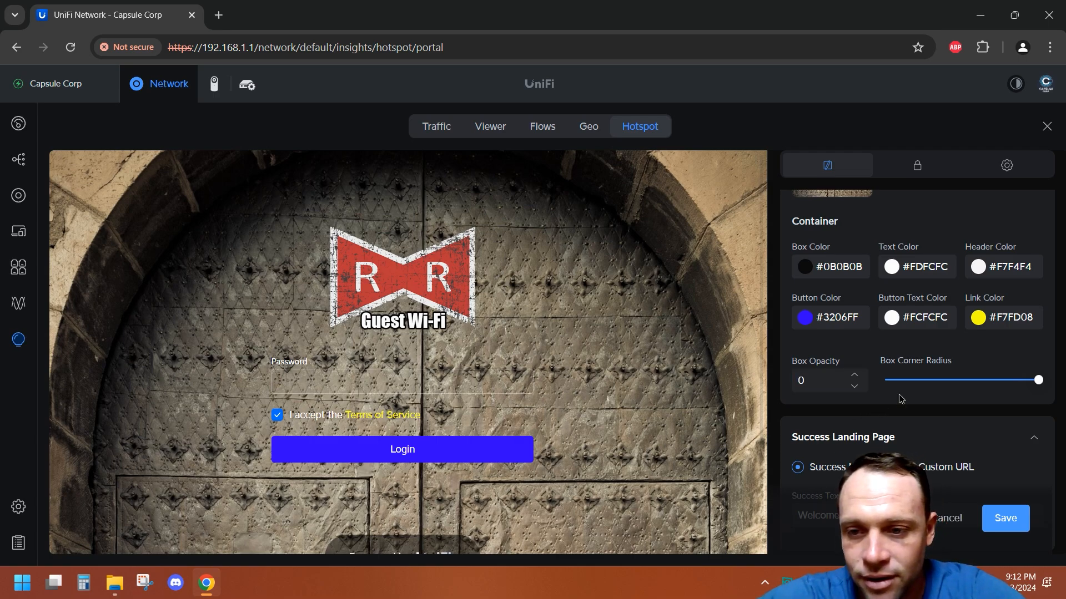
pyautogui.click(994, 523)
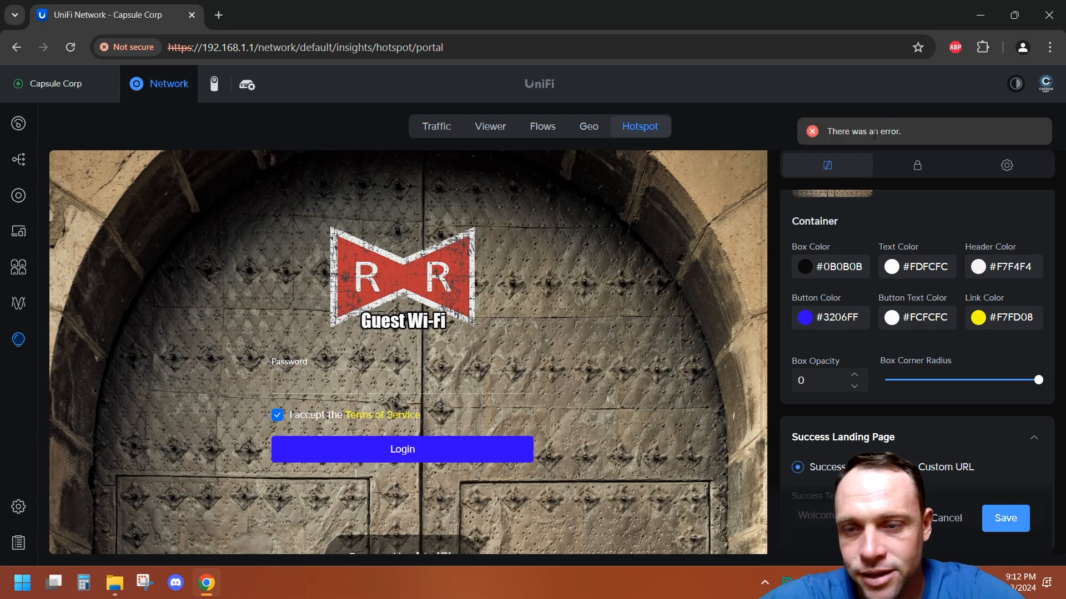
# Step: Set the box opacity to 55 and save the landing page
pyautogui.click(815, 387)
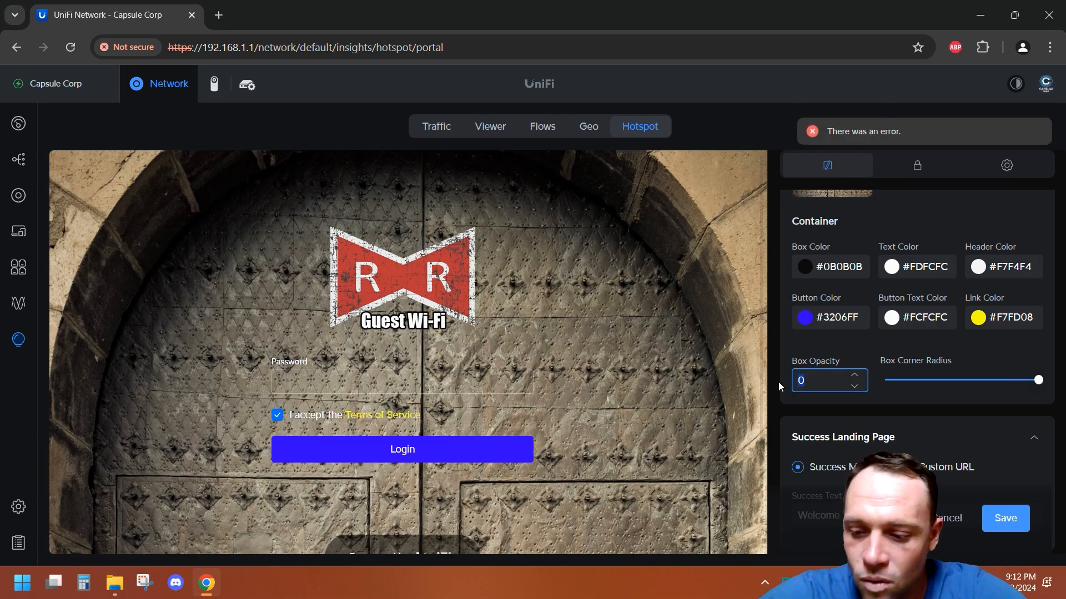
pyautogui.write('1')
pyautogui.click(1019, 517)
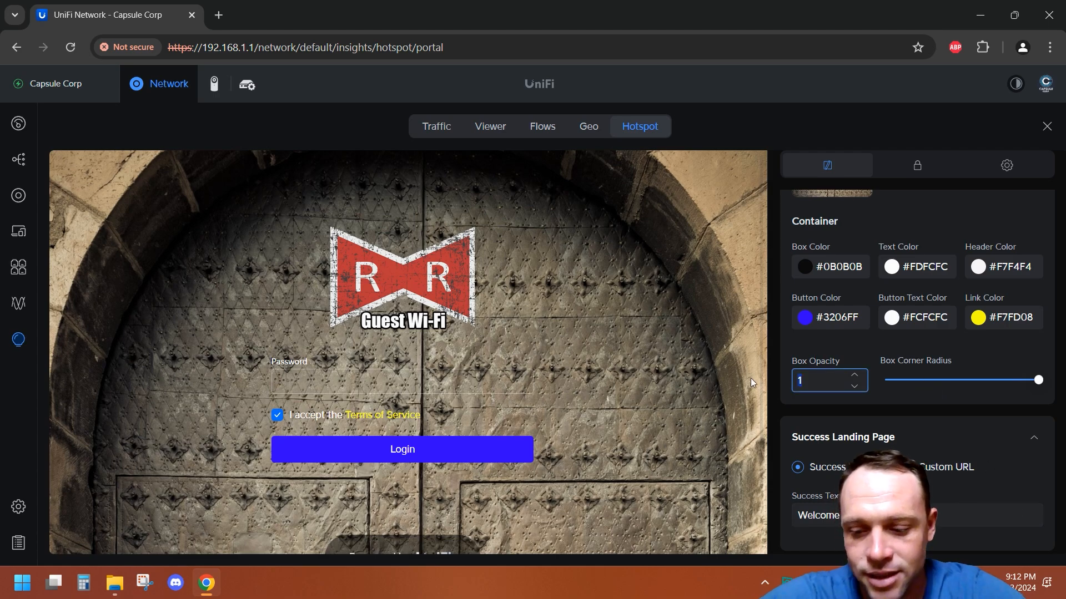
pyautogui.press('BackSpace')
pyautogui.write('55')
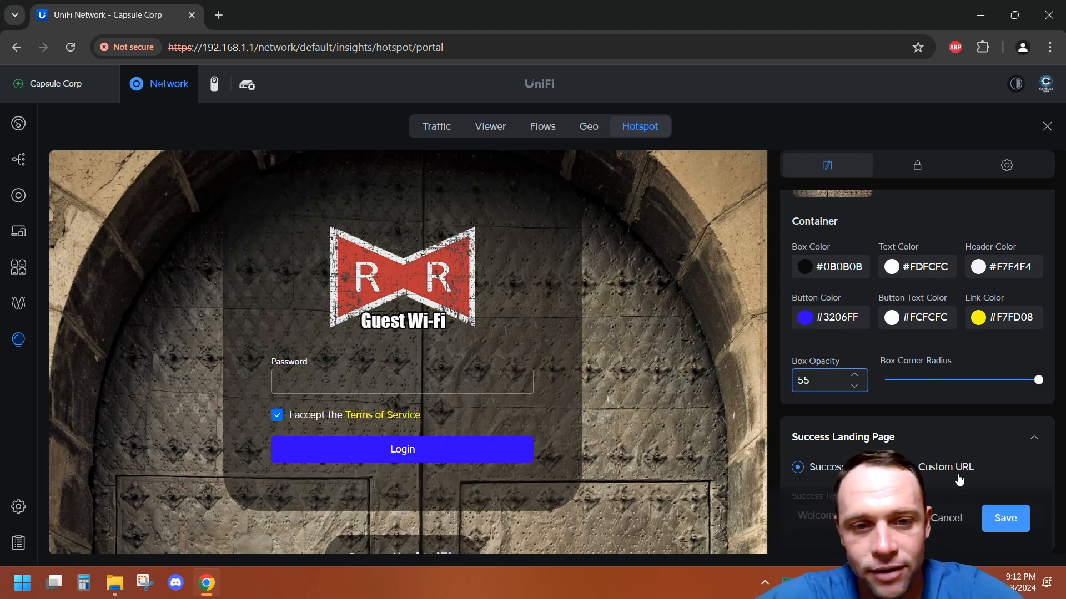
pyautogui.click(999, 518)
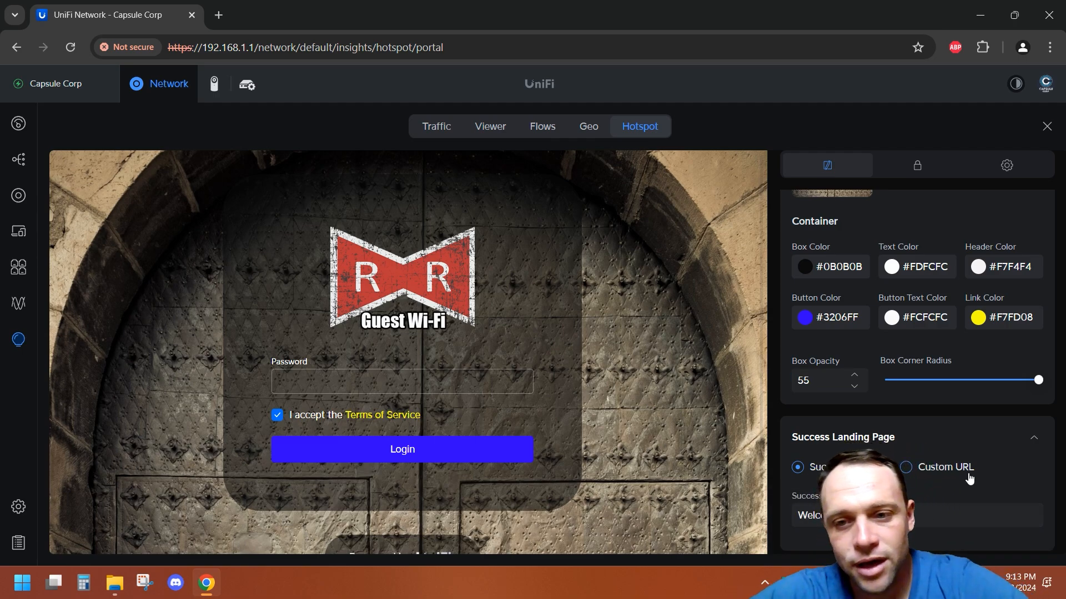
pyautogui.click(811, 379)
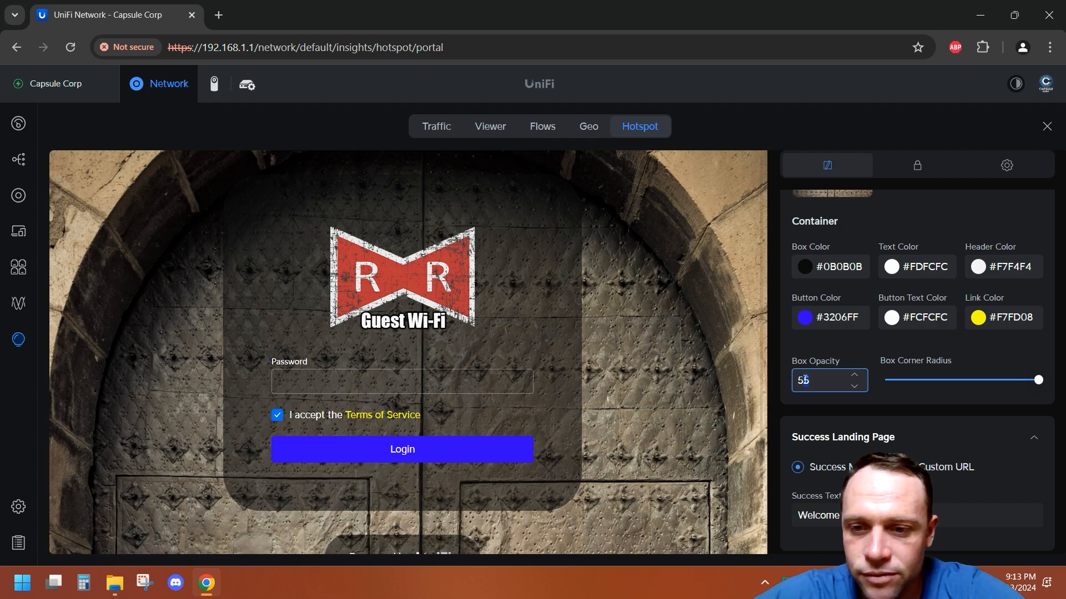
# Step: Set the box opacity to 50 and save the landing page
pyautogui.press('BackSpace')
pyautogui.write('0')
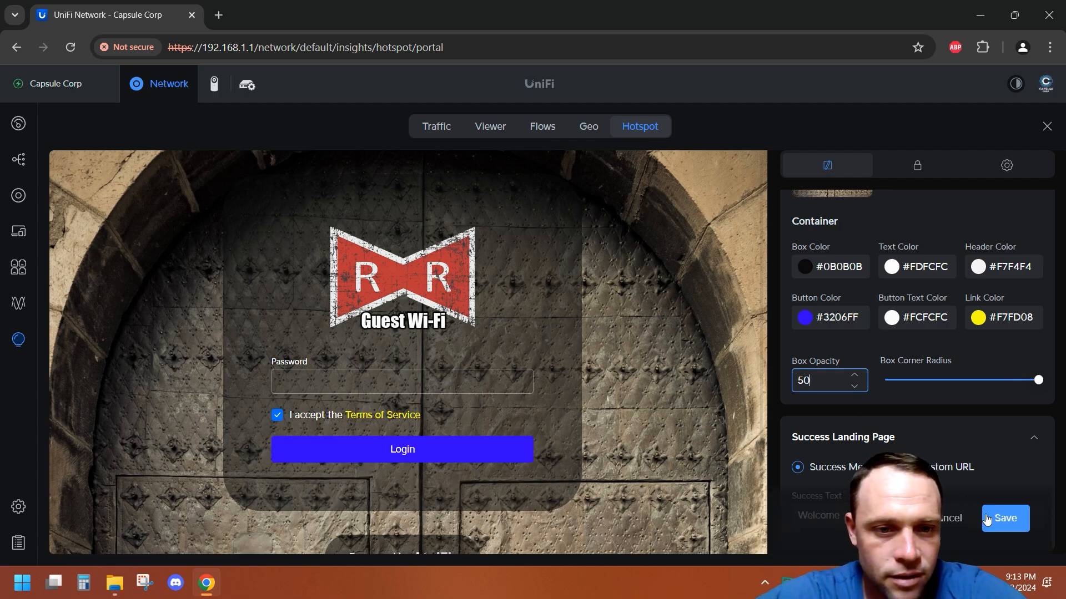
pyautogui.click(987, 517)
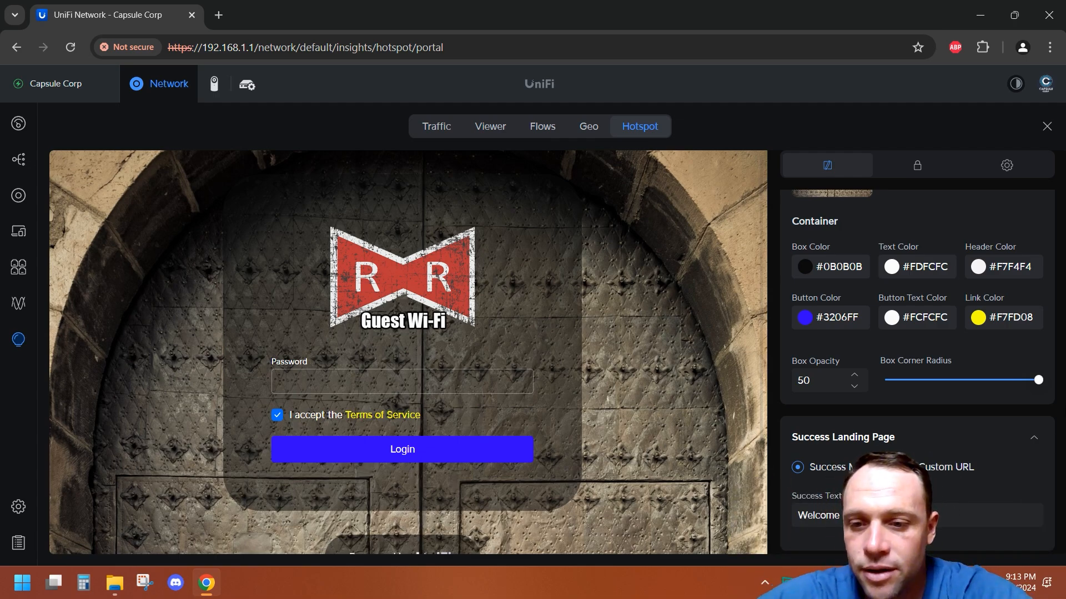
# Step: Open the editor of the Password authentication method and close it without changes
pyautogui.scroll(-1, 920, 441)
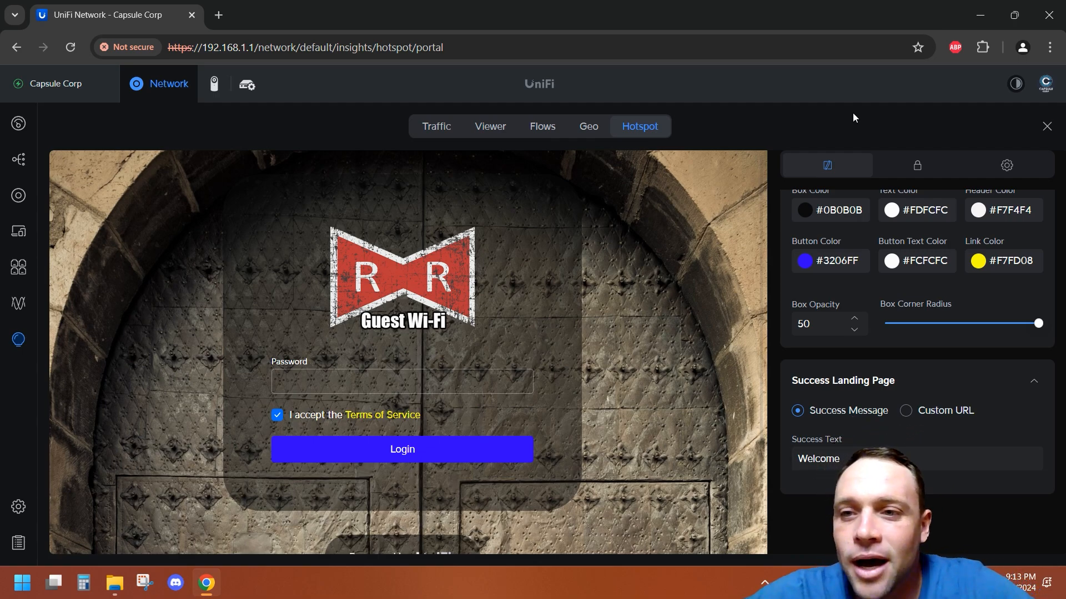
pyautogui.click(919, 167)
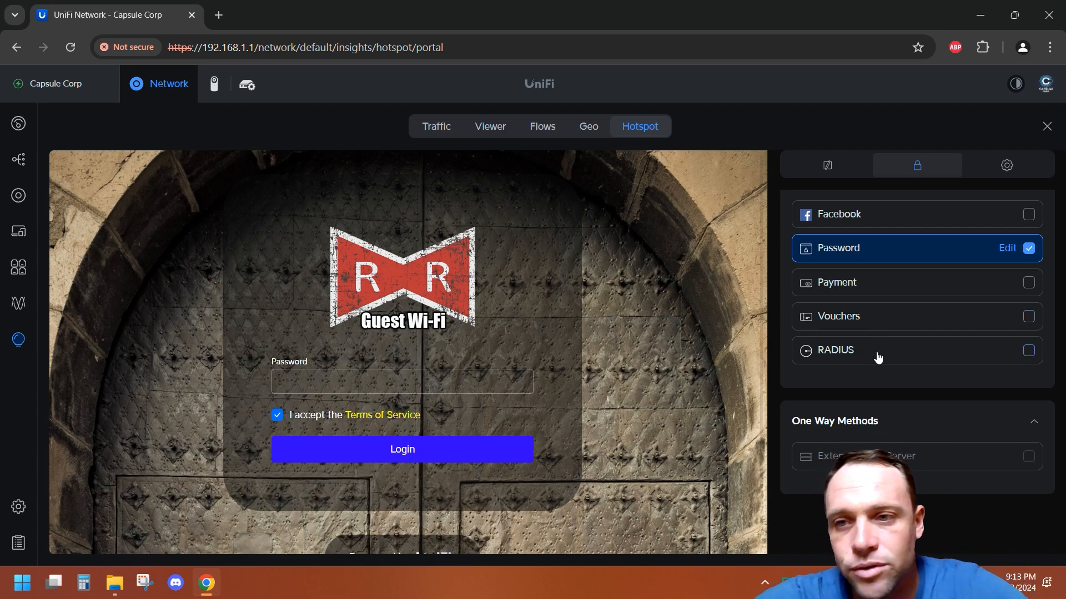
pyautogui.click(1008, 249)
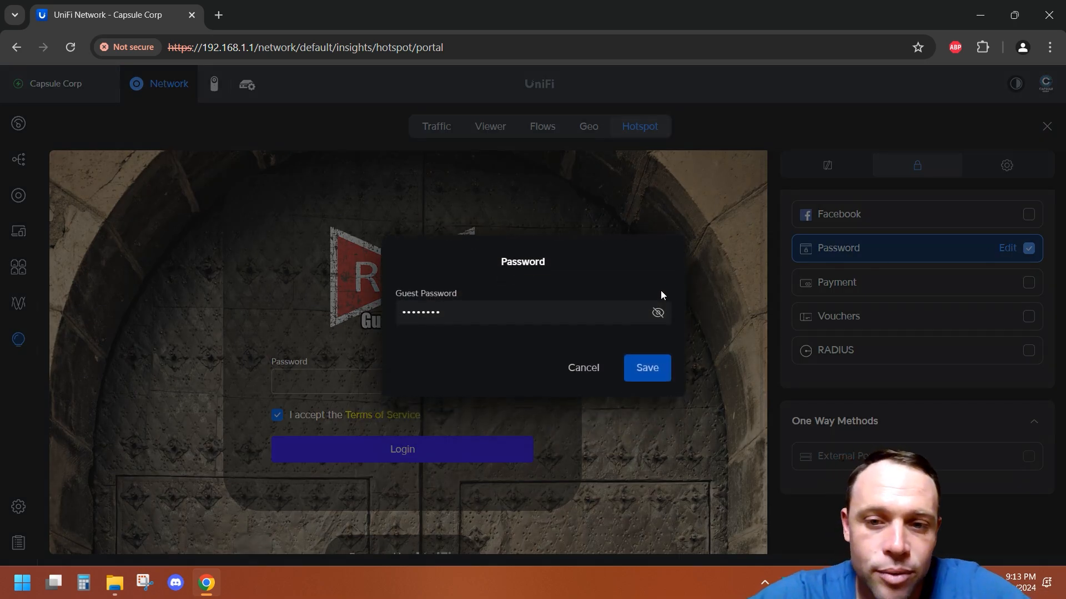
pyautogui.click(582, 371)
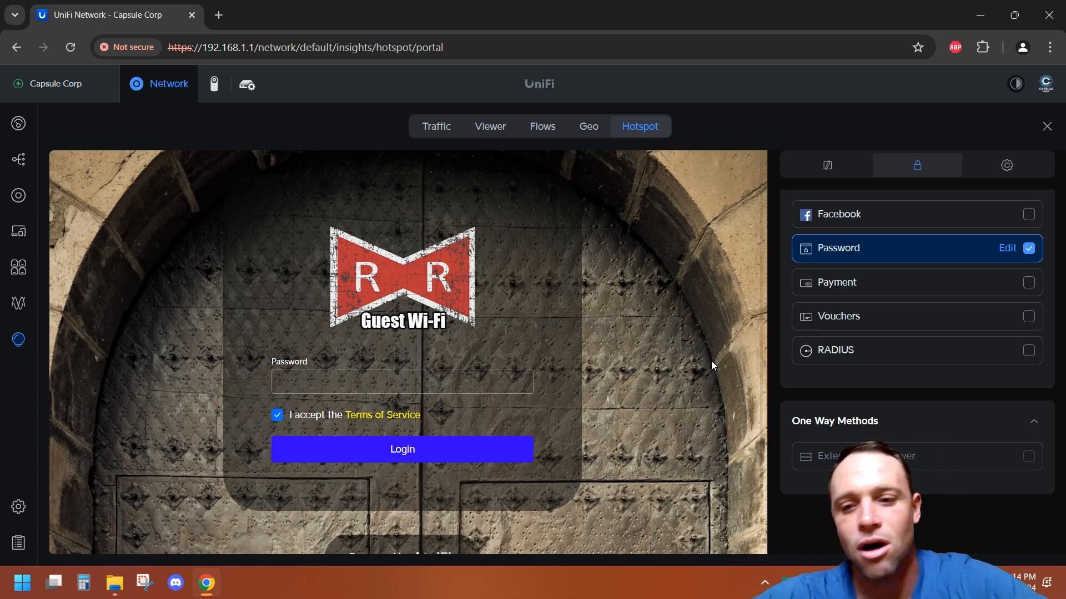
# Step: Open the portal settings and review the Default Expiration options
pyautogui.click(1014, 161)
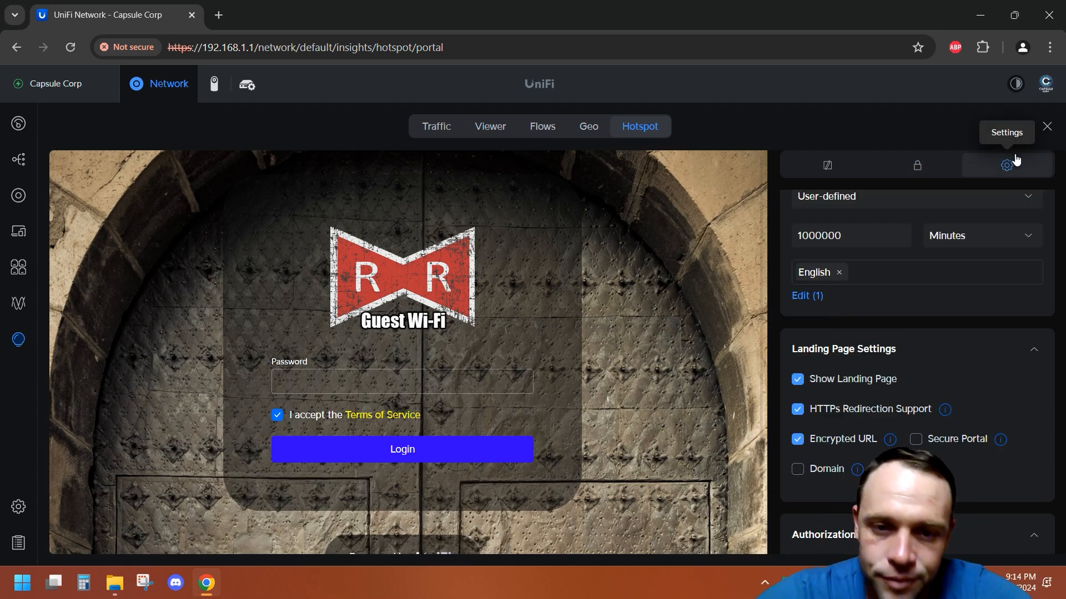
pyautogui.scroll(-5, 1013, 308)
pyautogui.scroll(6, 1014, 308)
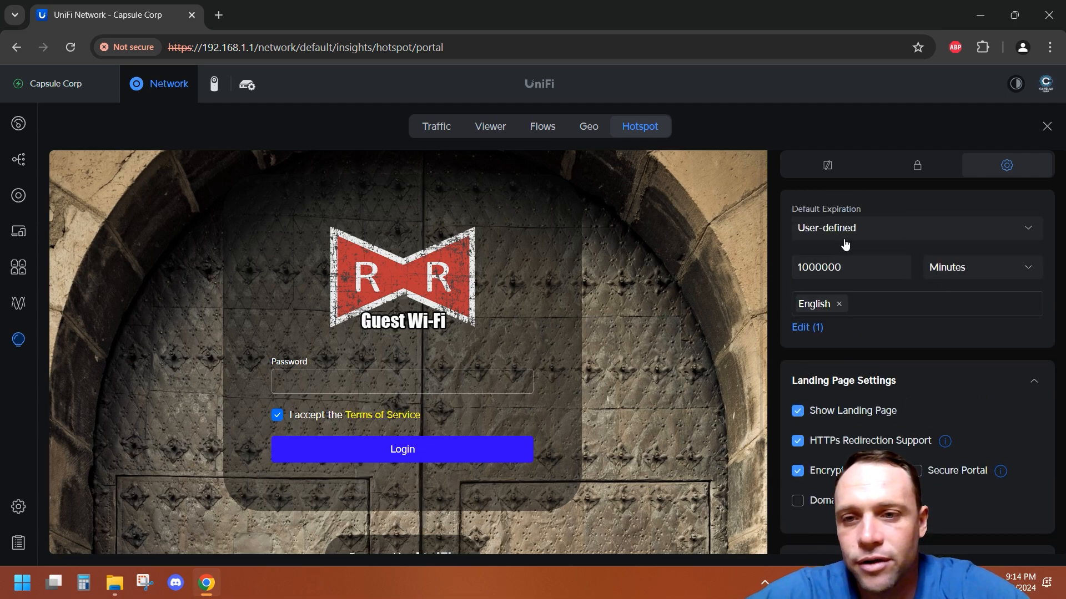
pyautogui.click(827, 233)
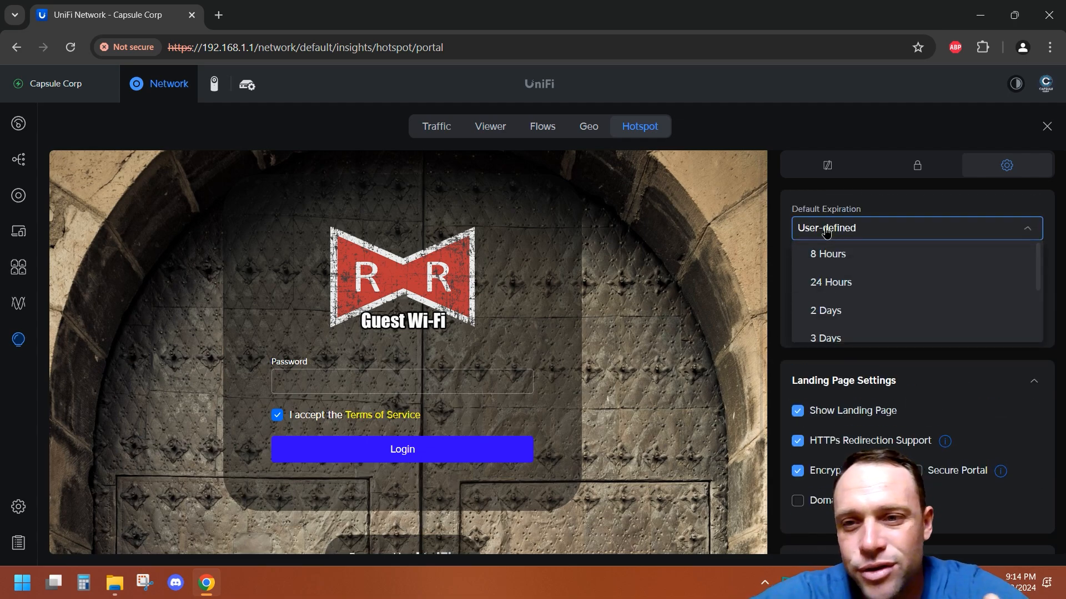
pyautogui.click(893, 200)
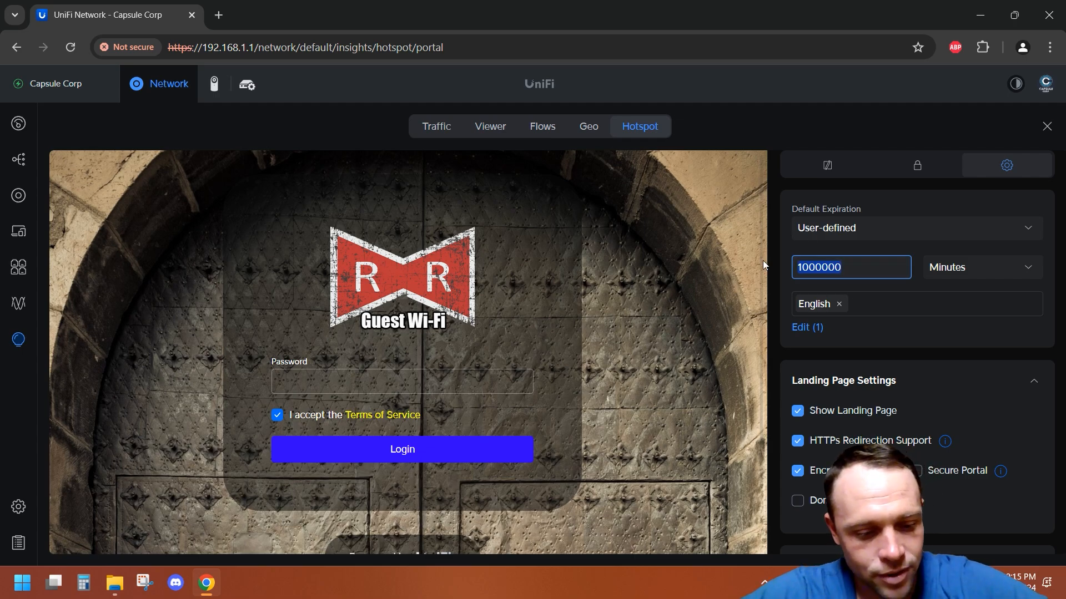
# Step: Open a new browser tab and search Google for how many days is 1000000 min
pyautogui.click(218, 15)
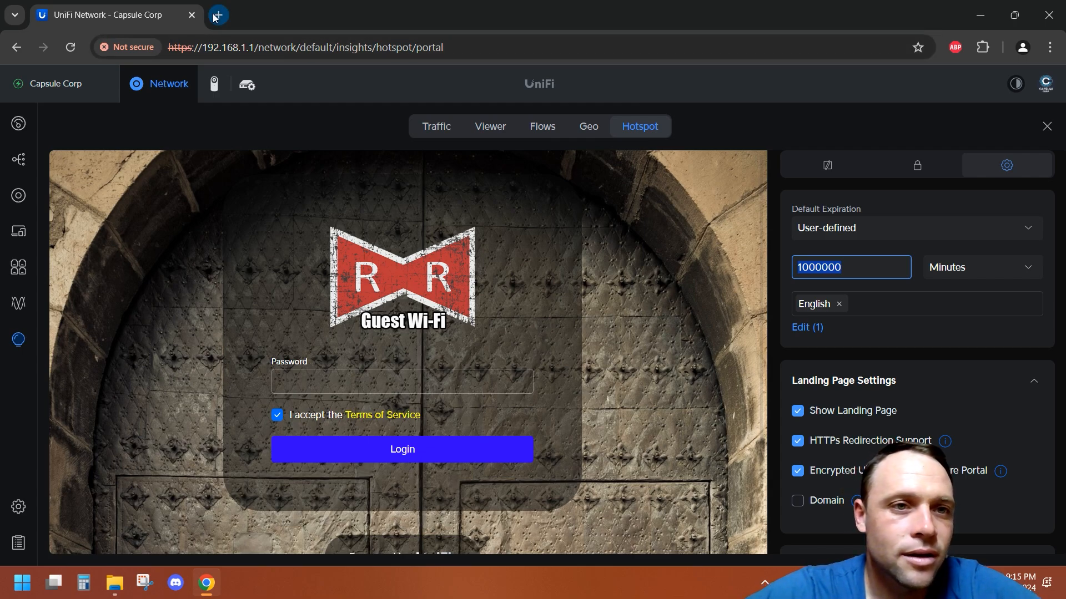
pyautogui.click(471, 319)
pyautogui.write('how')
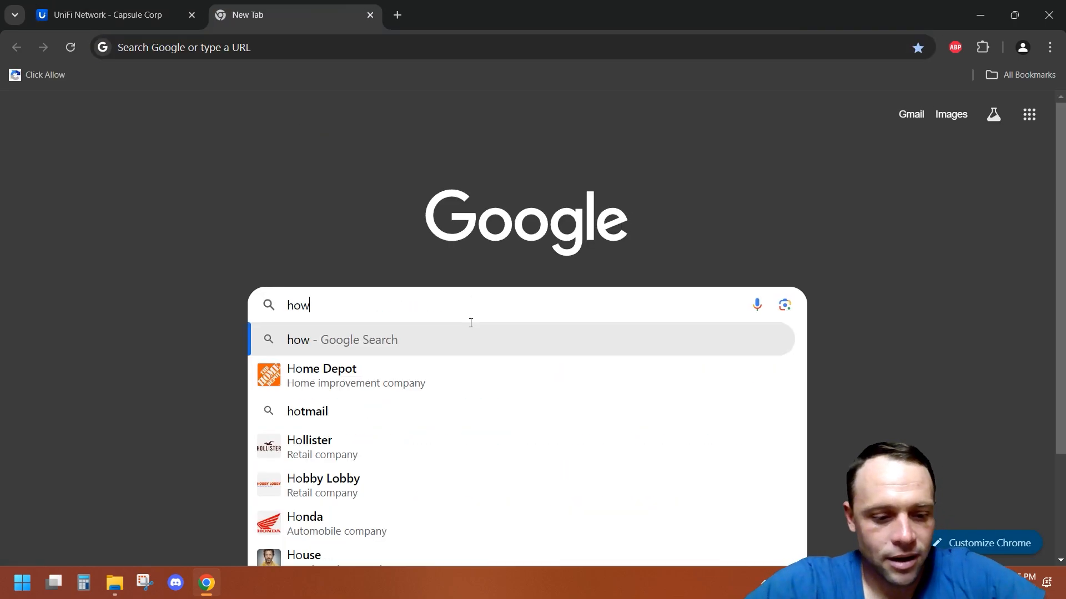
pyautogui.write(' many days is ')
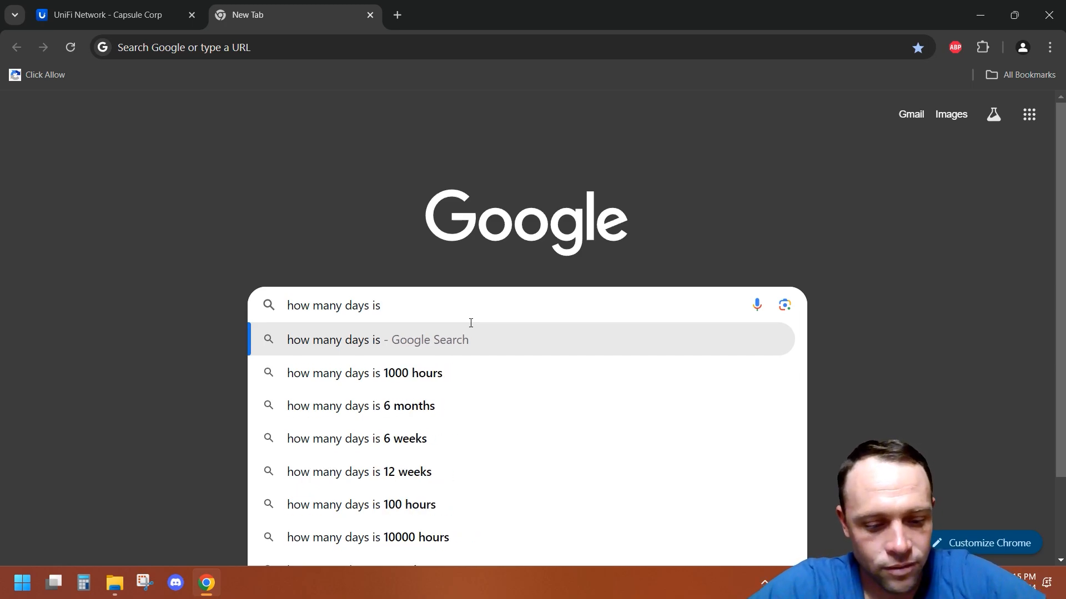
pyautogui.write('1000000 min')
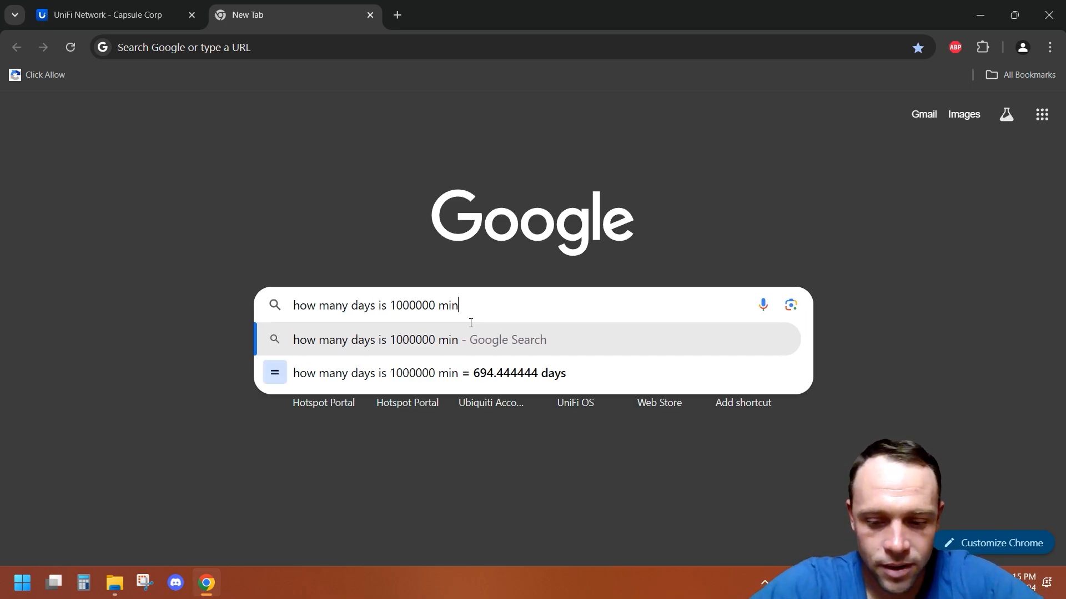
pyautogui.press('Return')
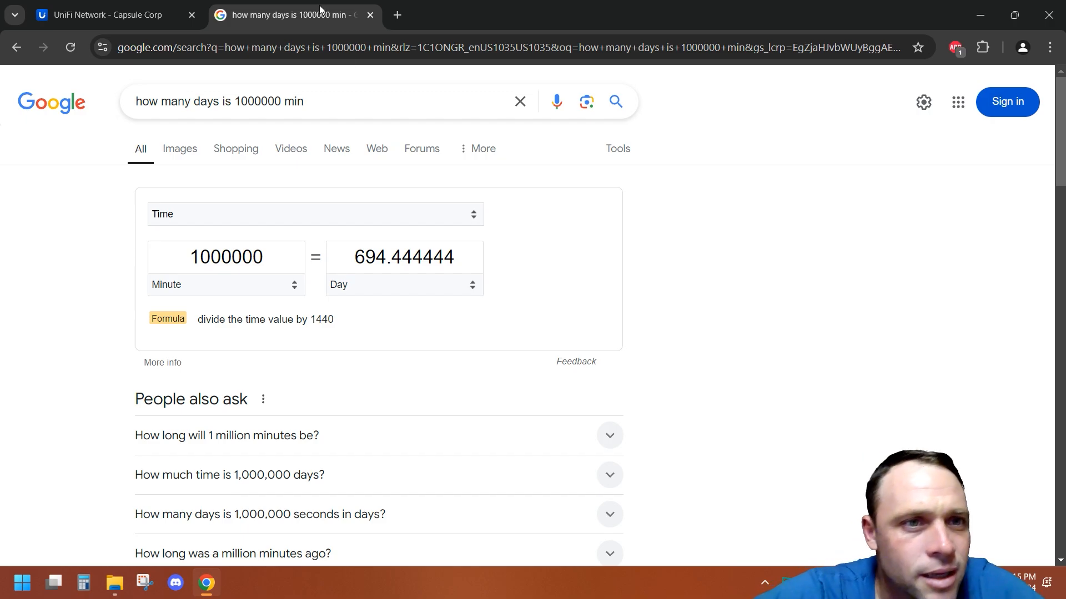
# Step: Return to the UniFi tab and set the default expiration unit to Days
pyautogui.click(158, 16)
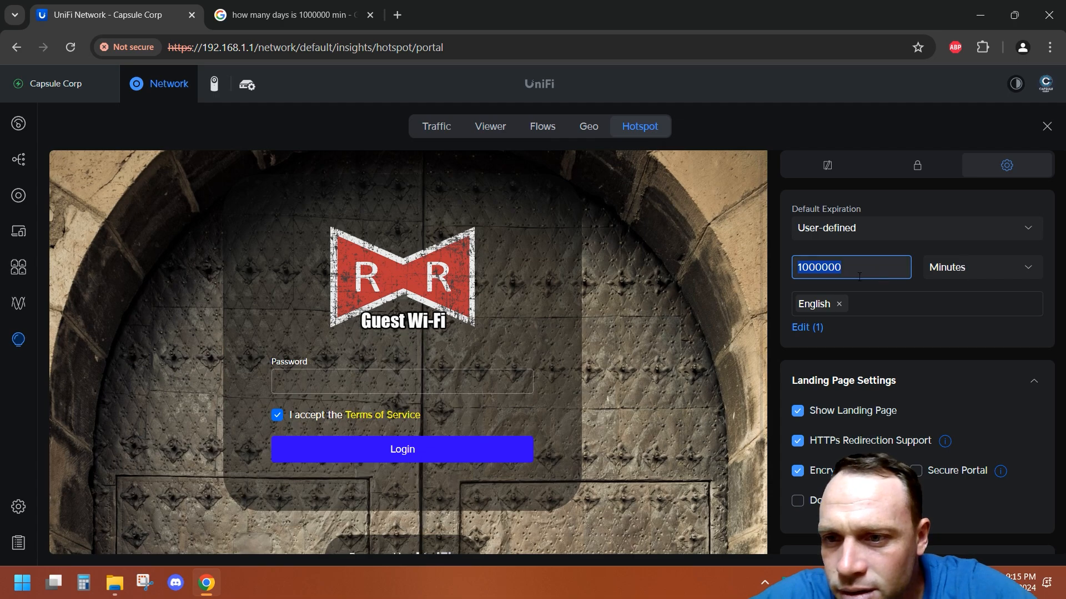
pyautogui.click(952, 275)
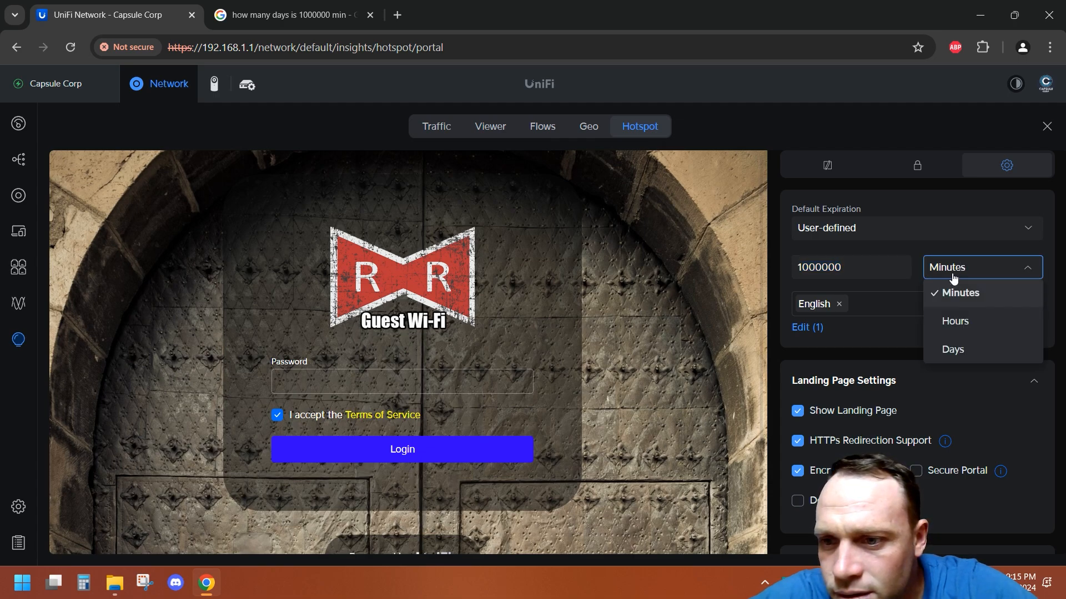
pyautogui.click(962, 350)
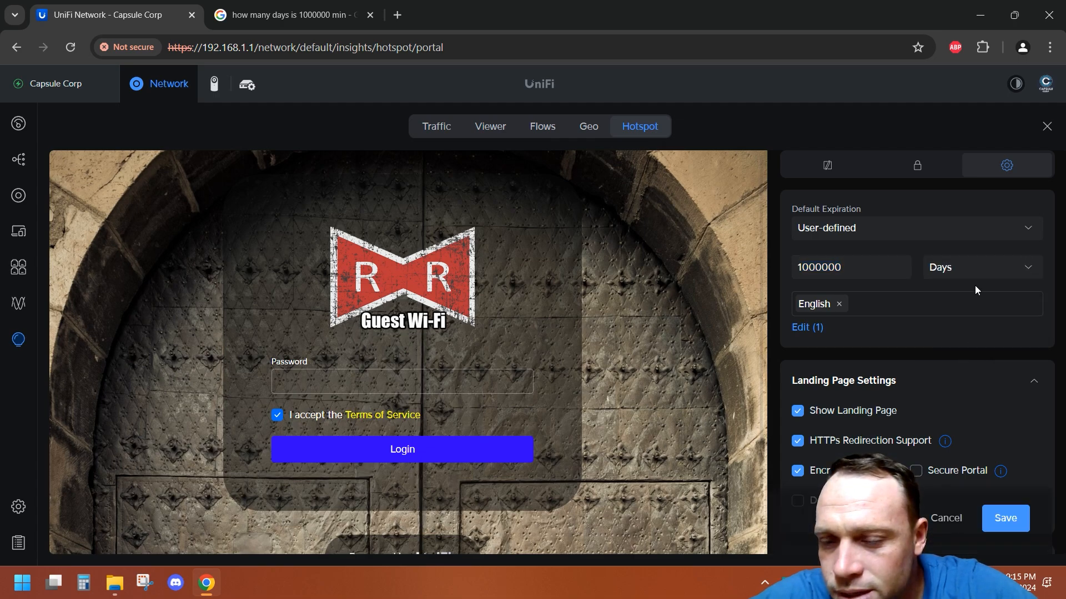
# Step: Search Google for how many days is 1000000 days
pyautogui.click(275, 5)
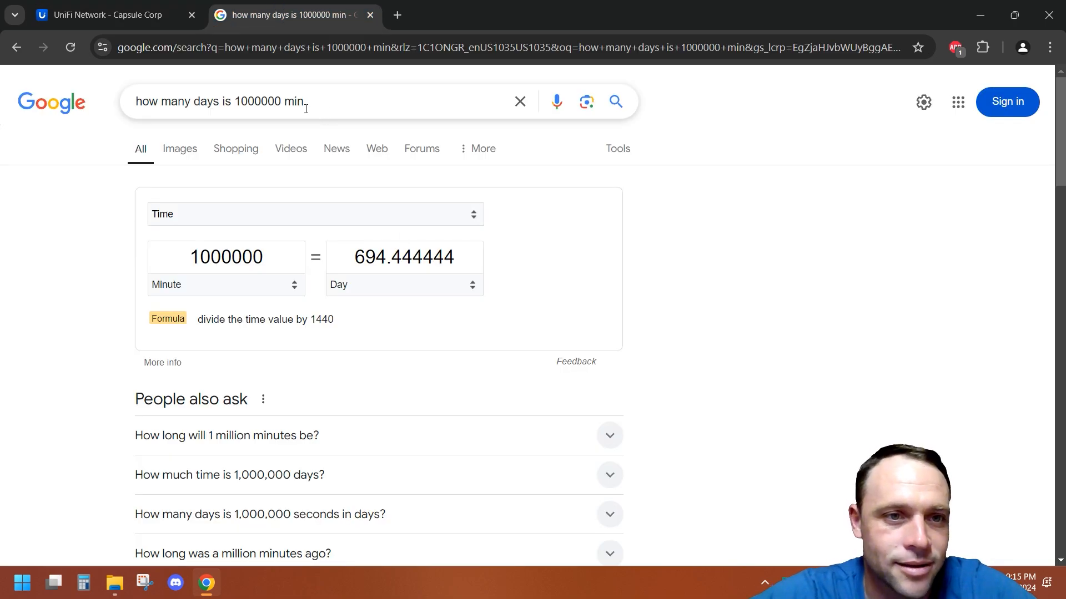
pyautogui.click(286, 101)
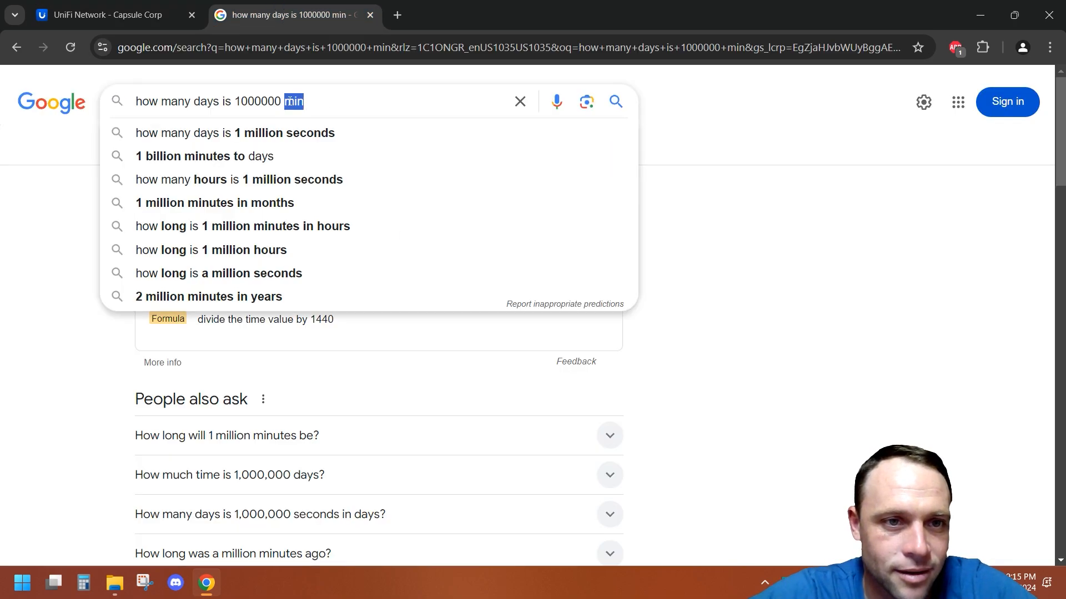
pyautogui.write('days')
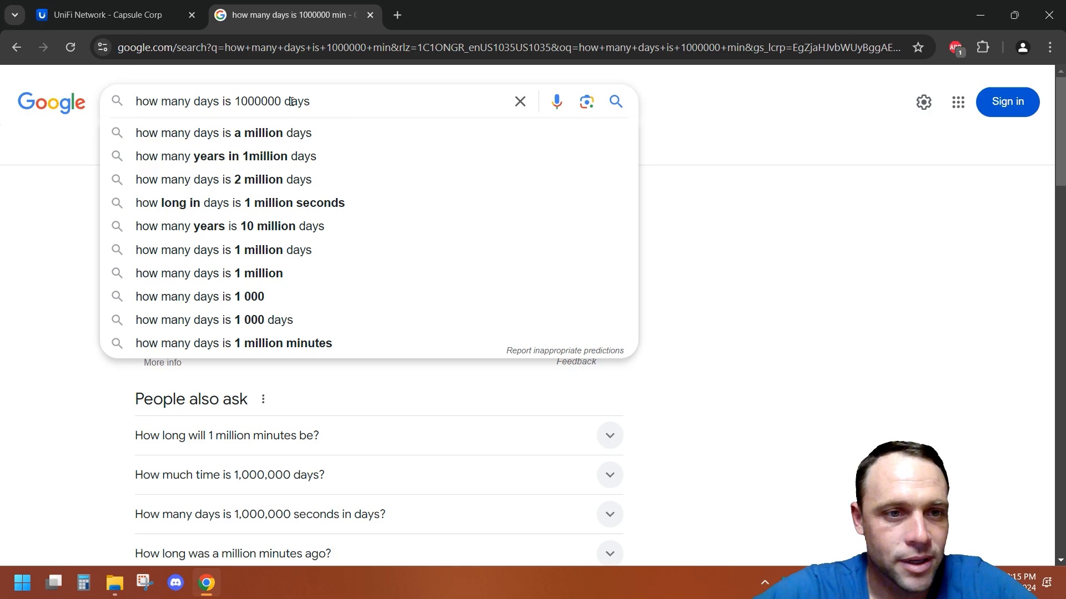
pyautogui.press('Return')
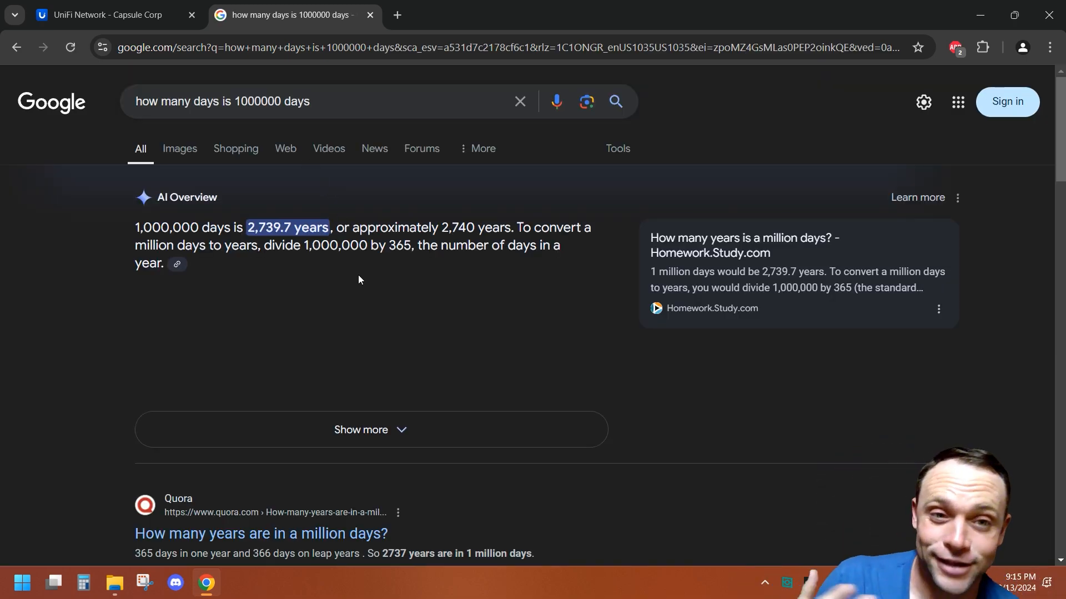
# Step: Return to the UniFi tab and save the 1000000-day default expiration
pyautogui.click(109, 15)
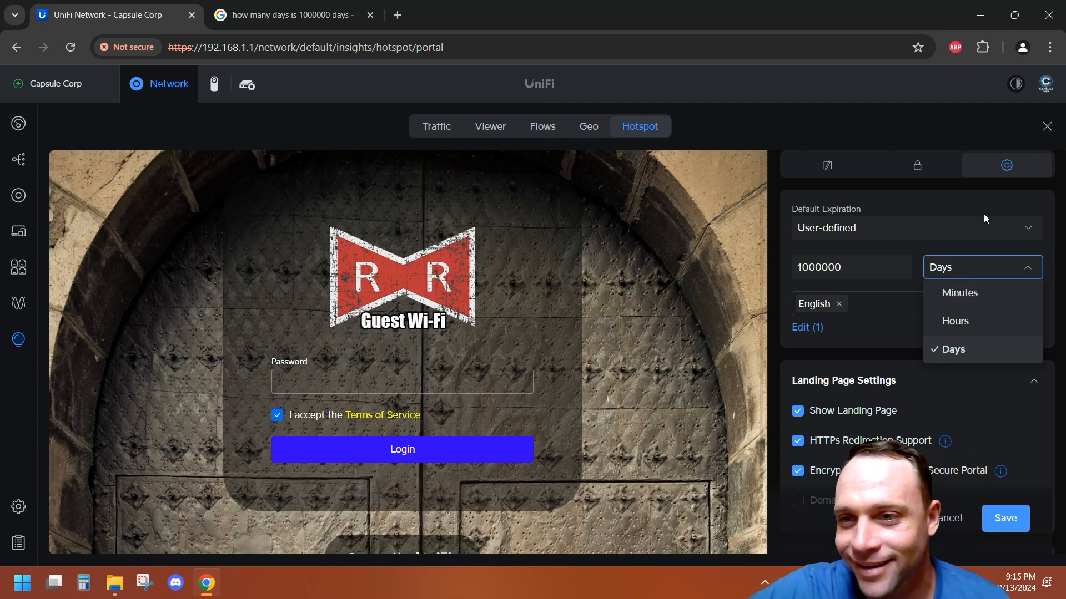
pyautogui.click(994, 196)
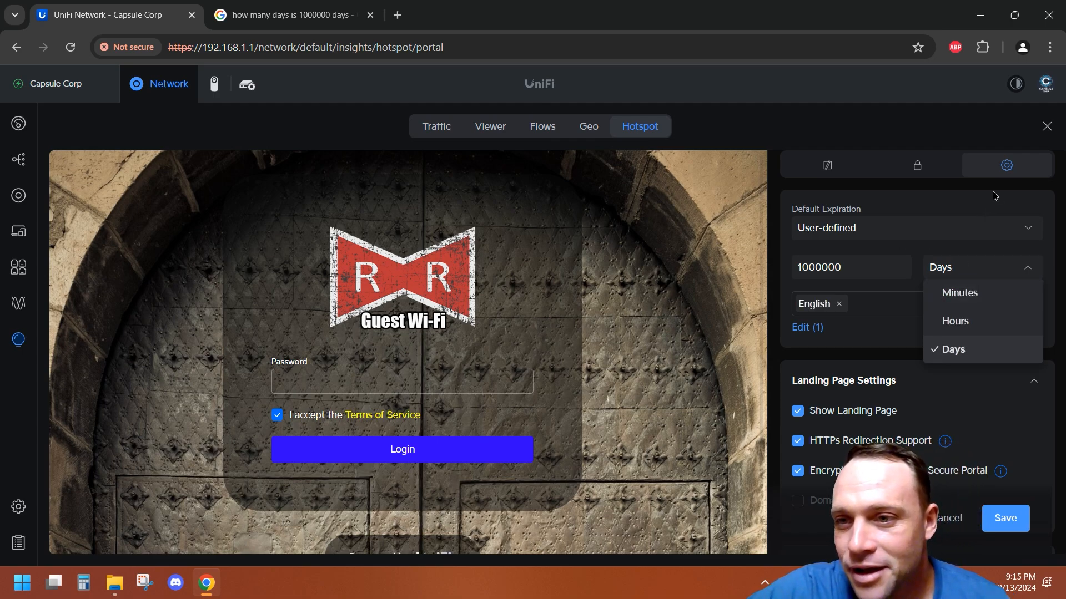
pyautogui.click(1013, 514)
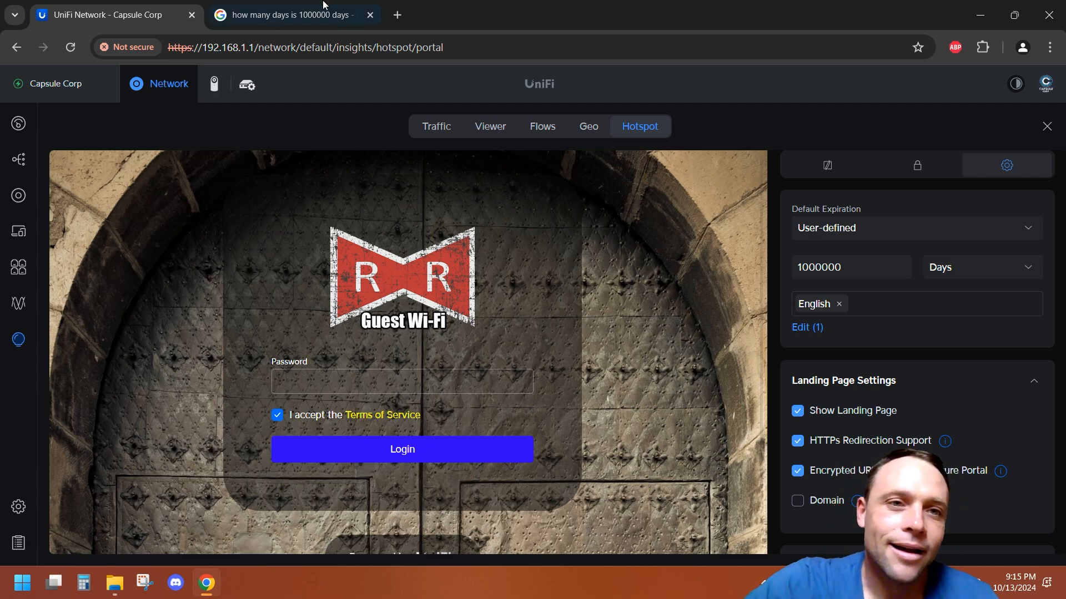
# Step: Toggle Show Landing Page off and back on
pyautogui.click(289, 15)
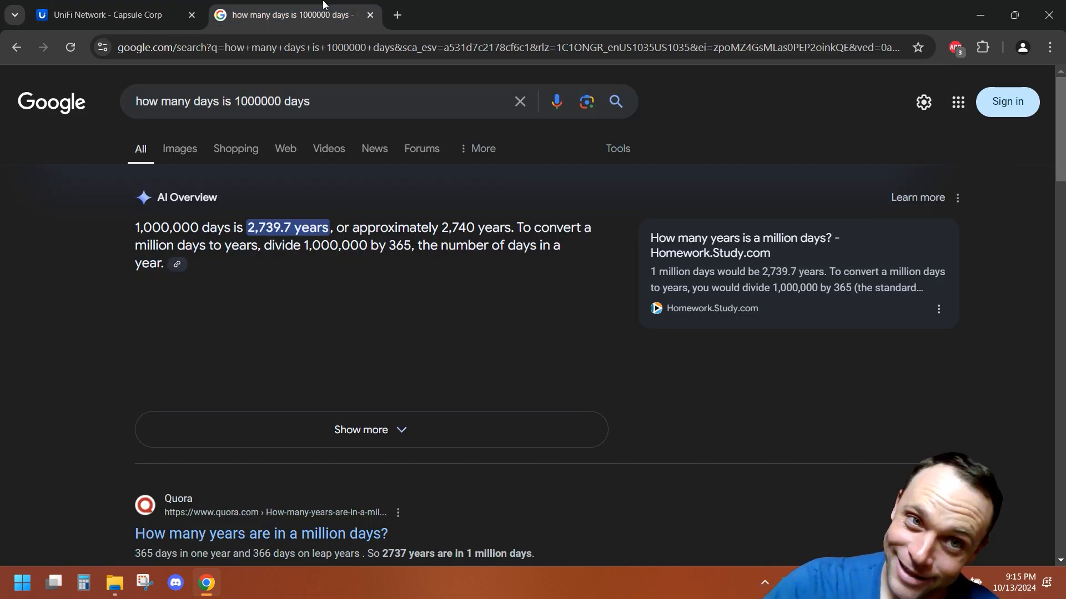
pyautogui.click(128, 11)
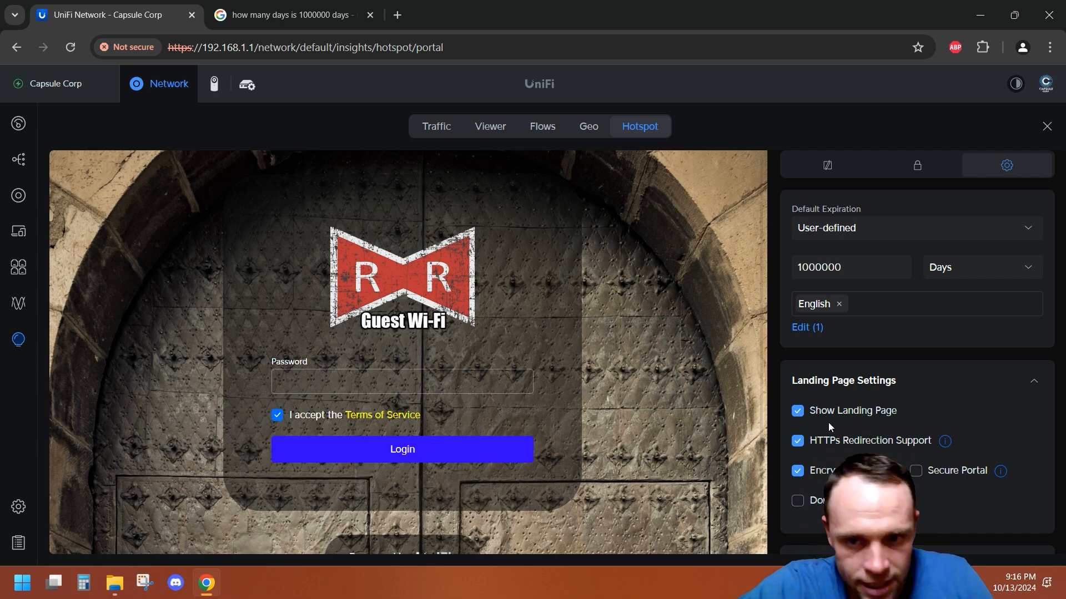
pyautogui.click(798, 410)
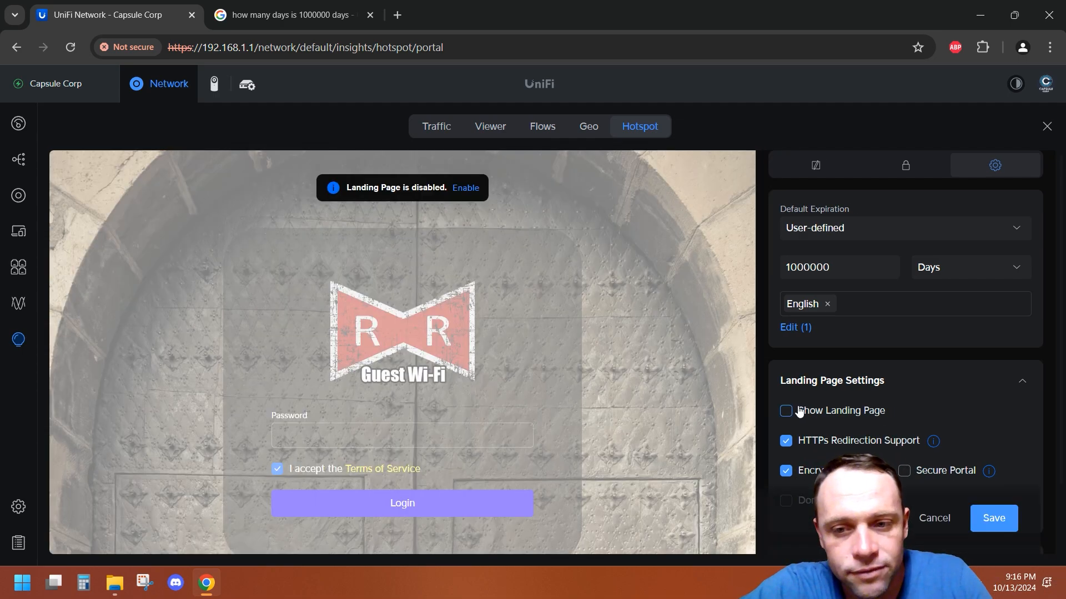
pyautogui.click(798, 410)
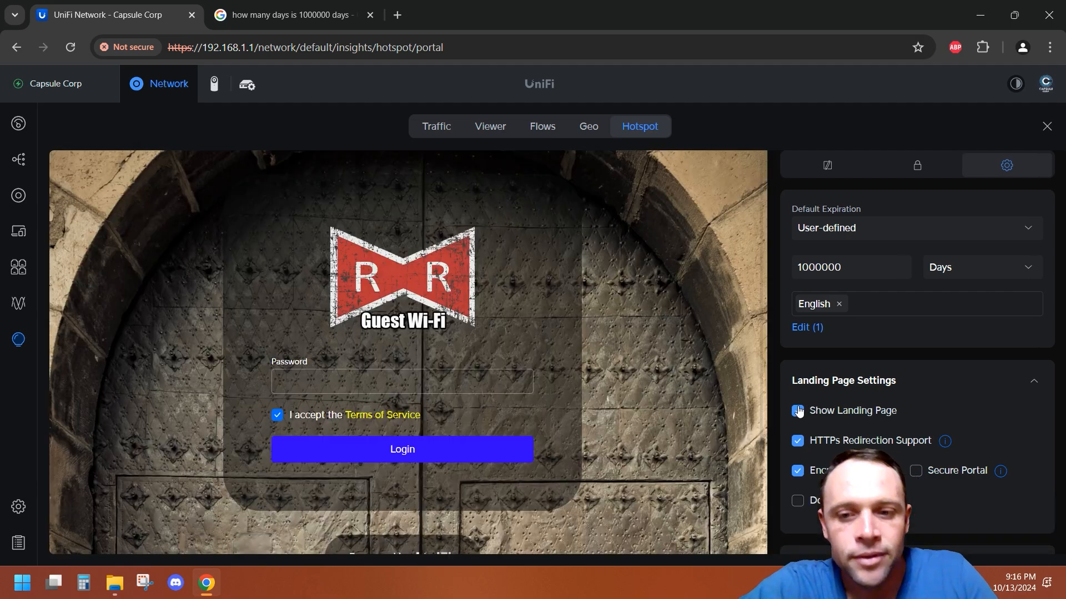
# Step: Scroll through the Landing Page Settings and Authorization Access allowances and restrictions
pyautogui.scroll(-3, 798, 411)
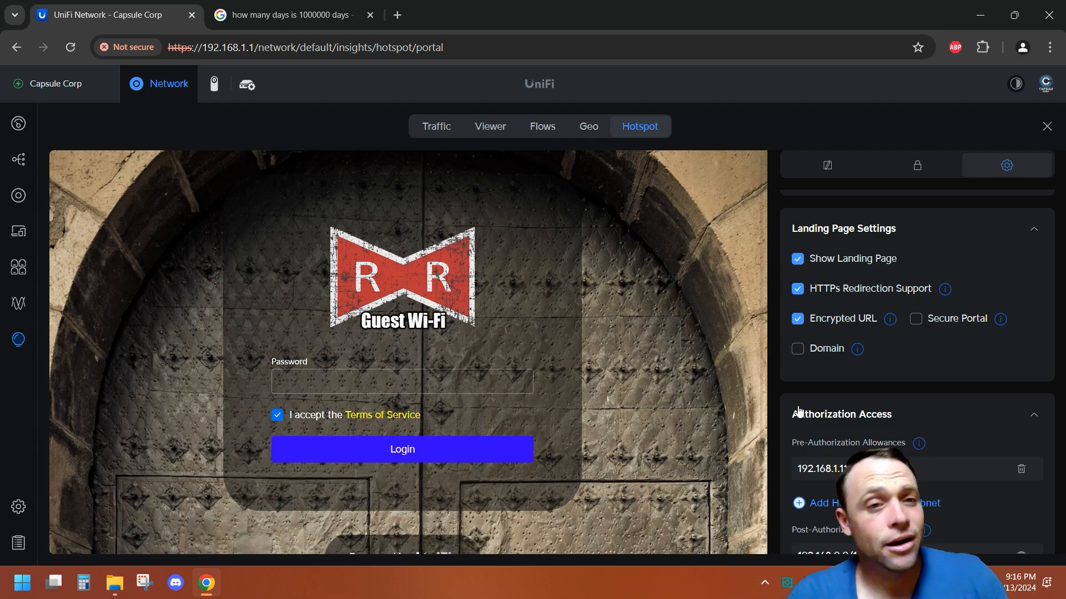
pyautogui.scroll(-4, 1061, 492)
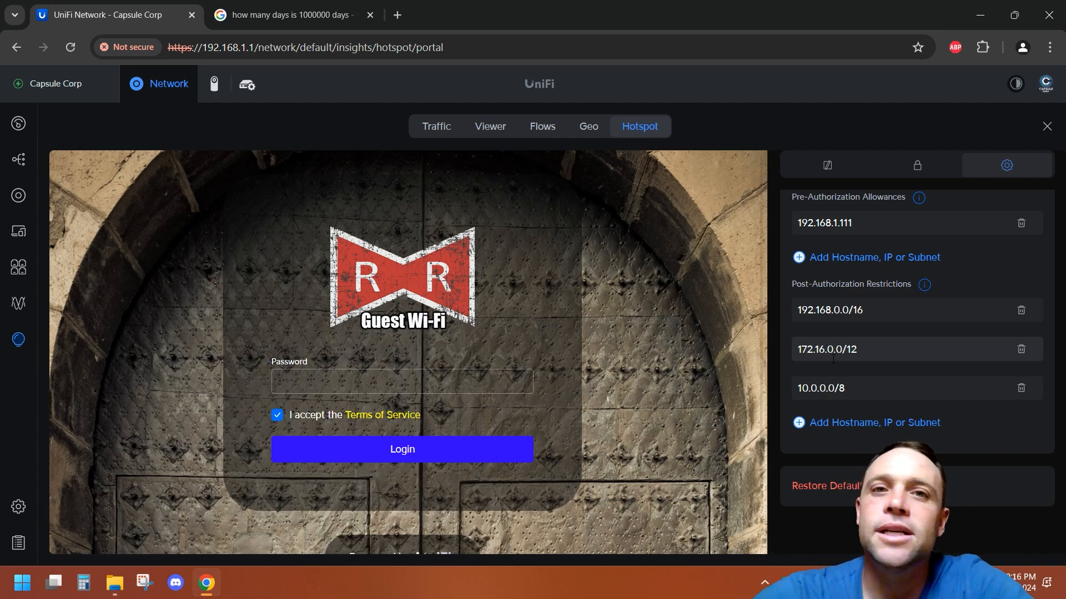
pyautogui.scroll(2, 833, 359)
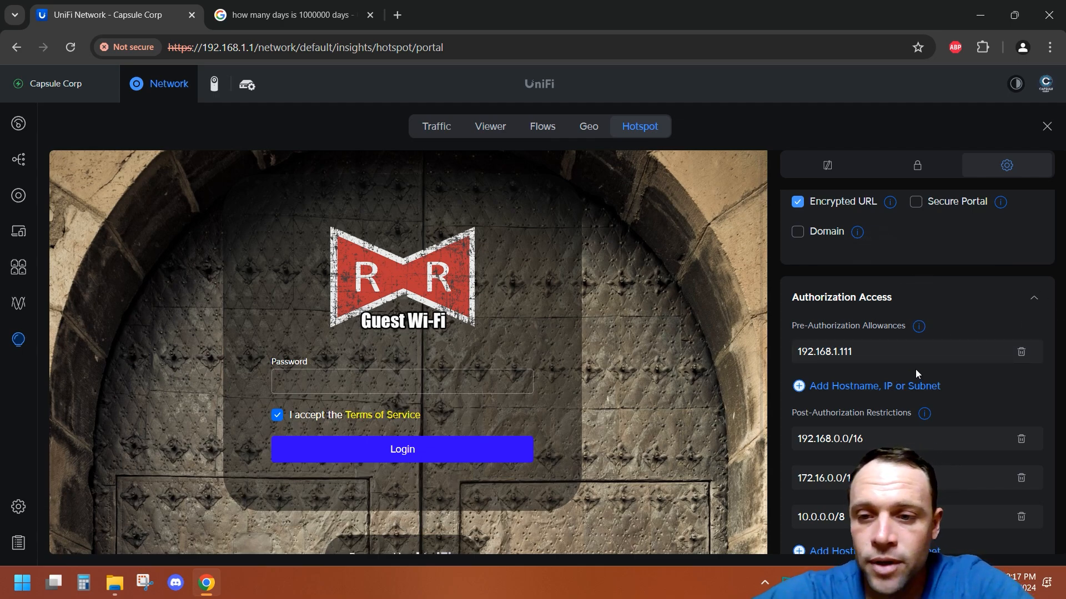
# Step: Open the Traffic & Firewall Rules list in the Security settings
pyautogui.click(19, 507)
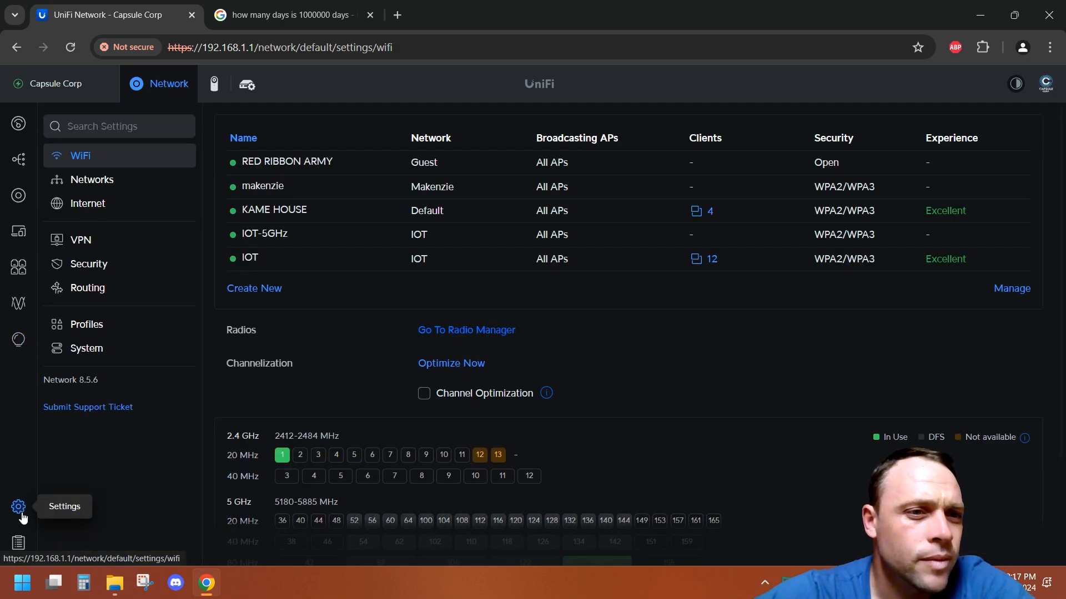
pyautogui.click(89, 264)
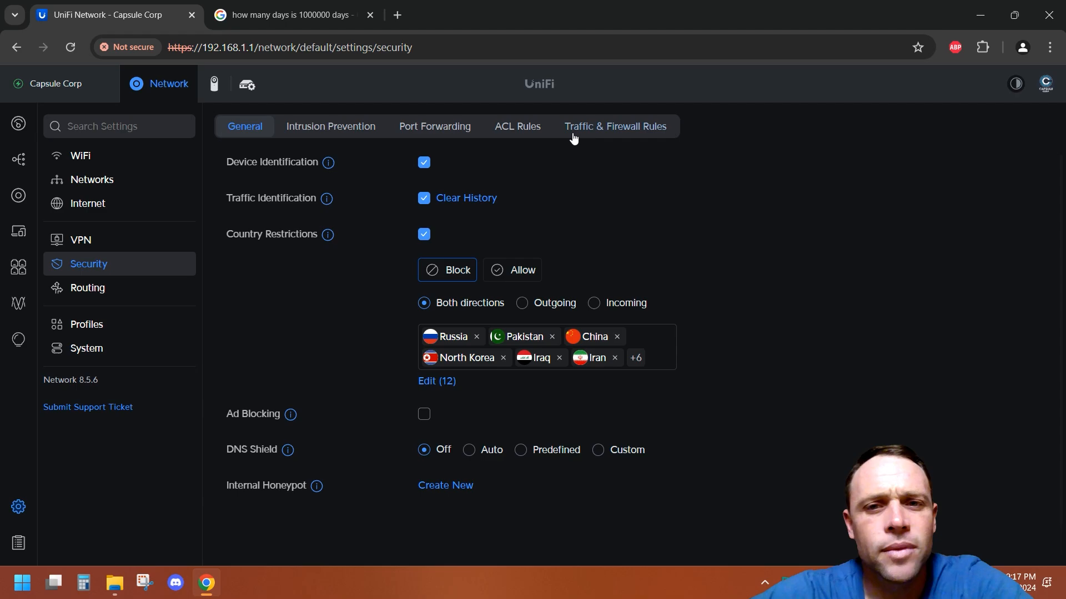
pyautogui.click(613, 126)
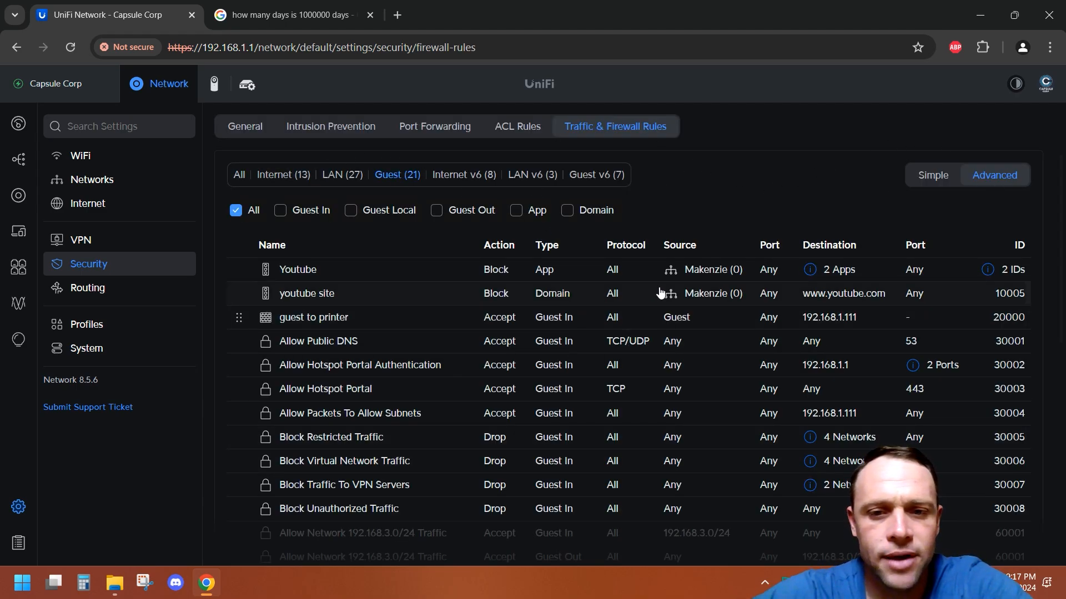
# Step: Open the "guest to printer" firewall rule and review its source and destination settings before returning to the list
pyautogui.click(397, 320)
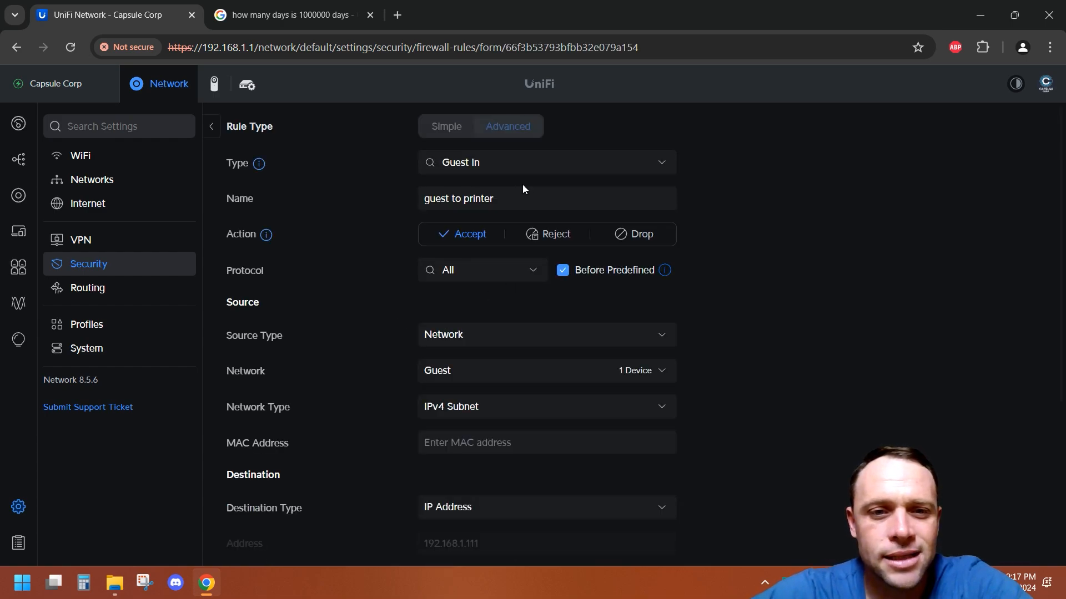
pyautogui.scroll(-2, 608, 291)
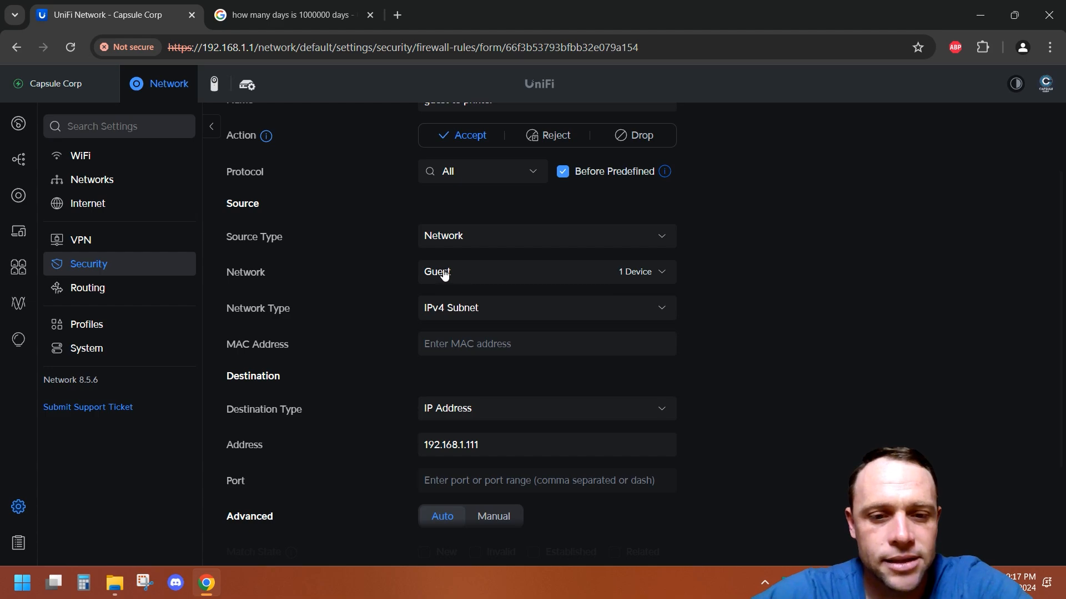
pyautogui.scroll(-2, 562, 370)
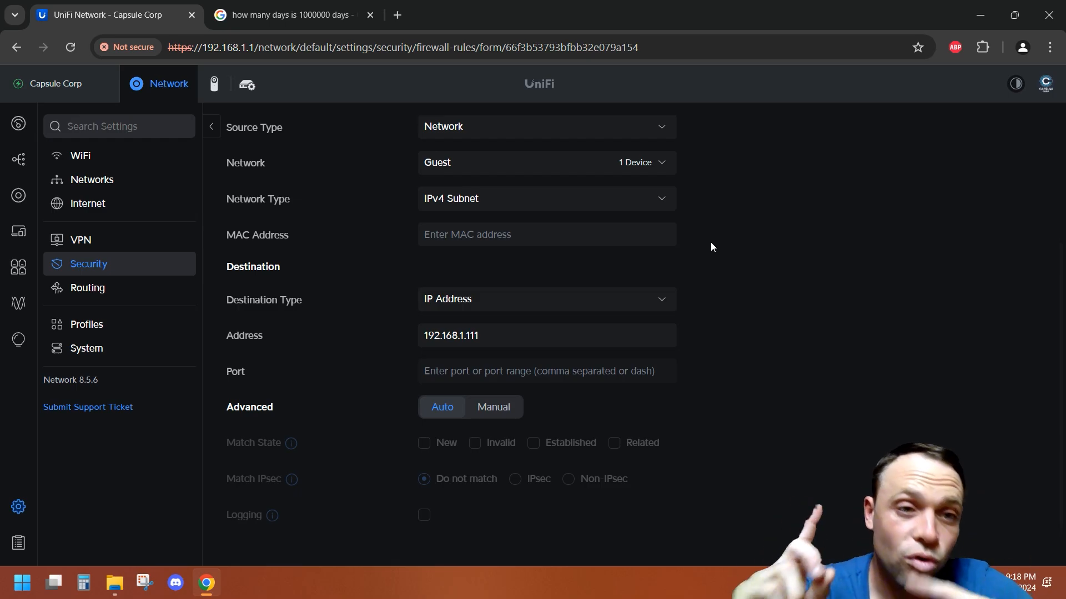
pyautogui.click(212, 127)
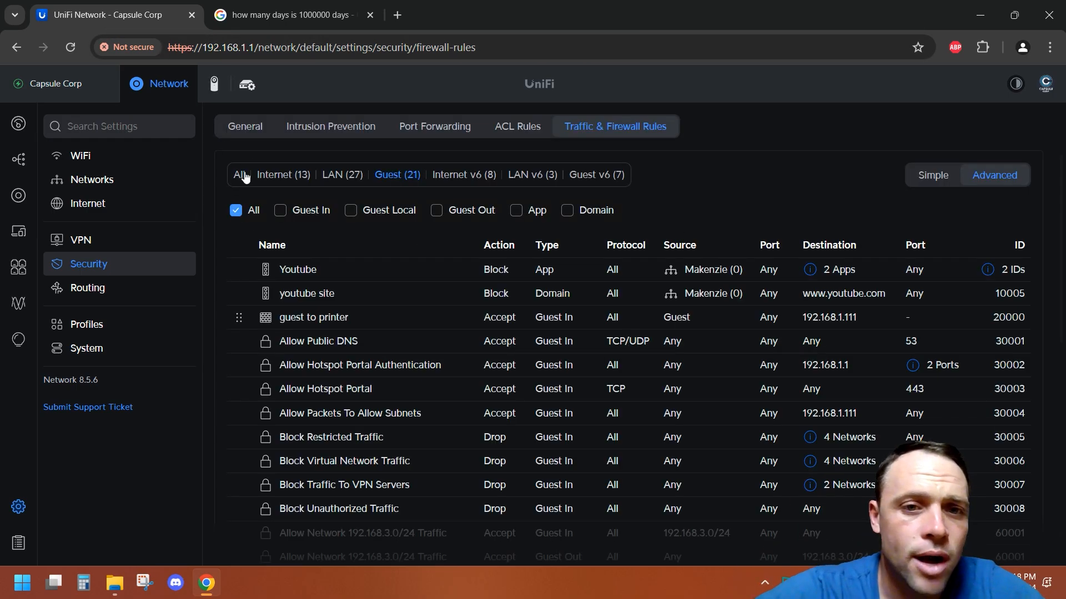
# Step: Open the "Block Guest to Udm interface" rule and review its Guest Local source, address group and port group settings
pyautogui.scroll(-5, 504, 370)
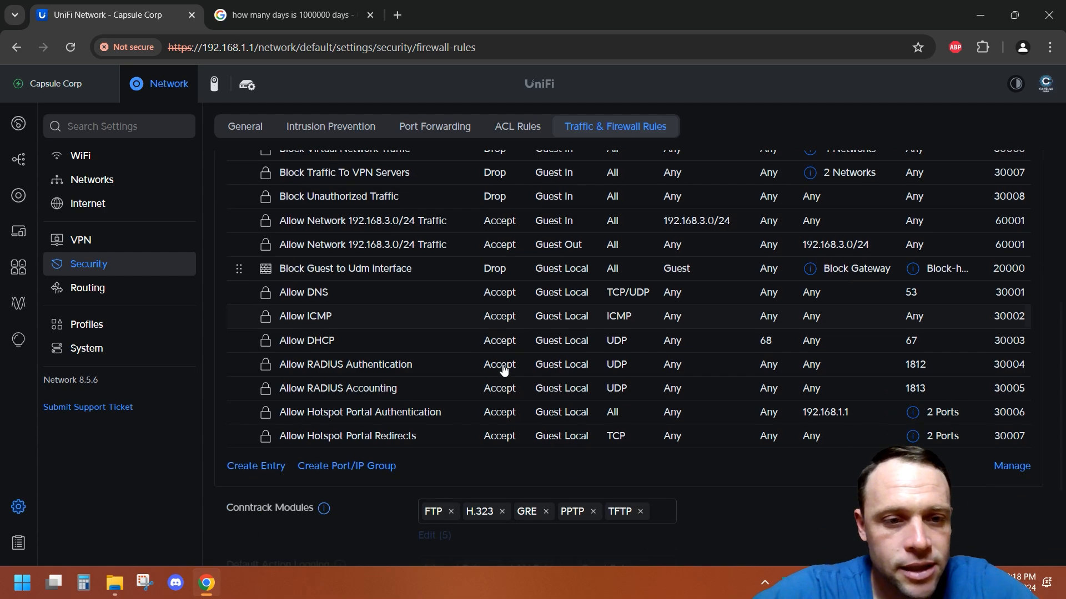
pyautogui.click(389, 272)
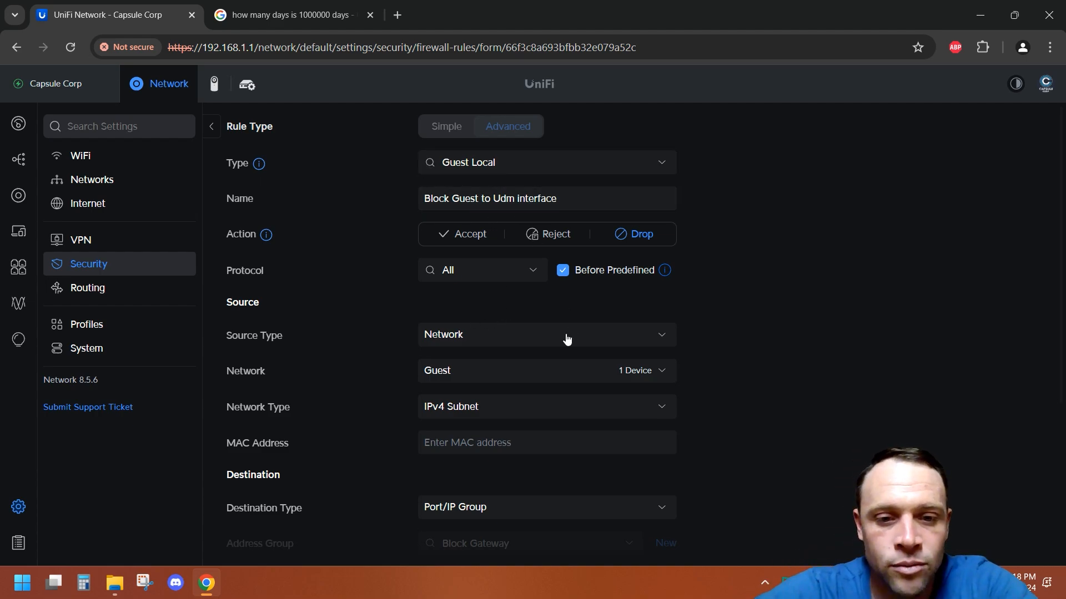
pyautogui.scroll(-1, 566, 339)
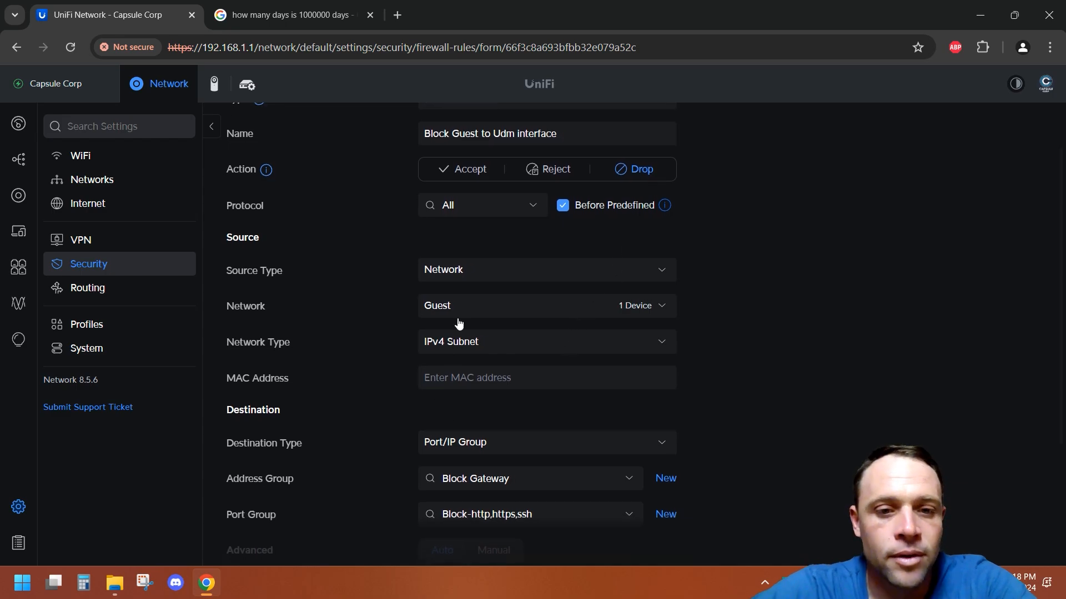
pyautogui.scroll(-3, 511, 305)
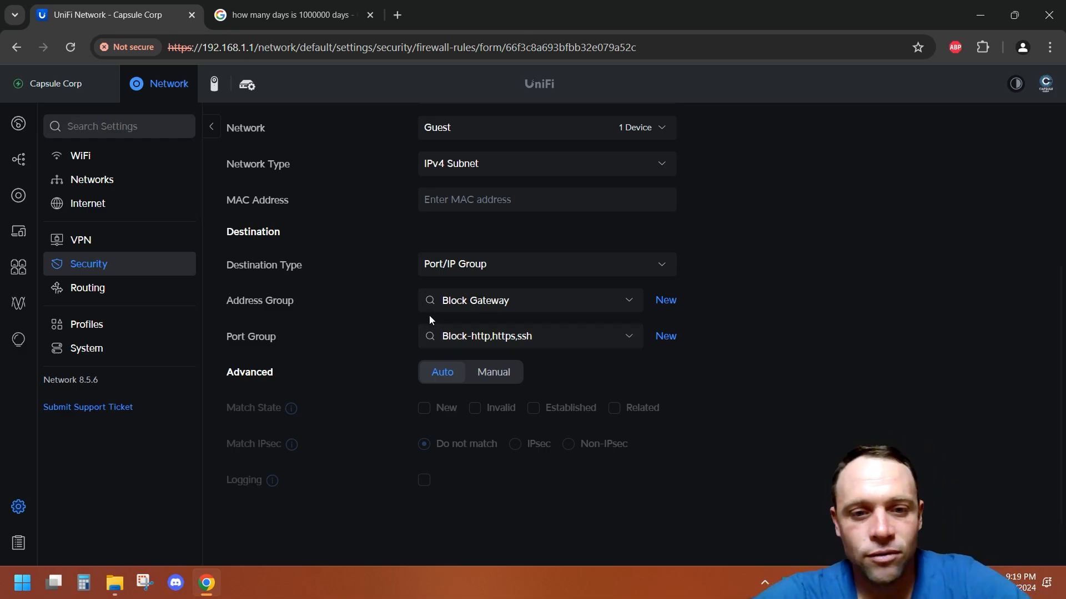
pyautogui.scroll(4, 429, 315)
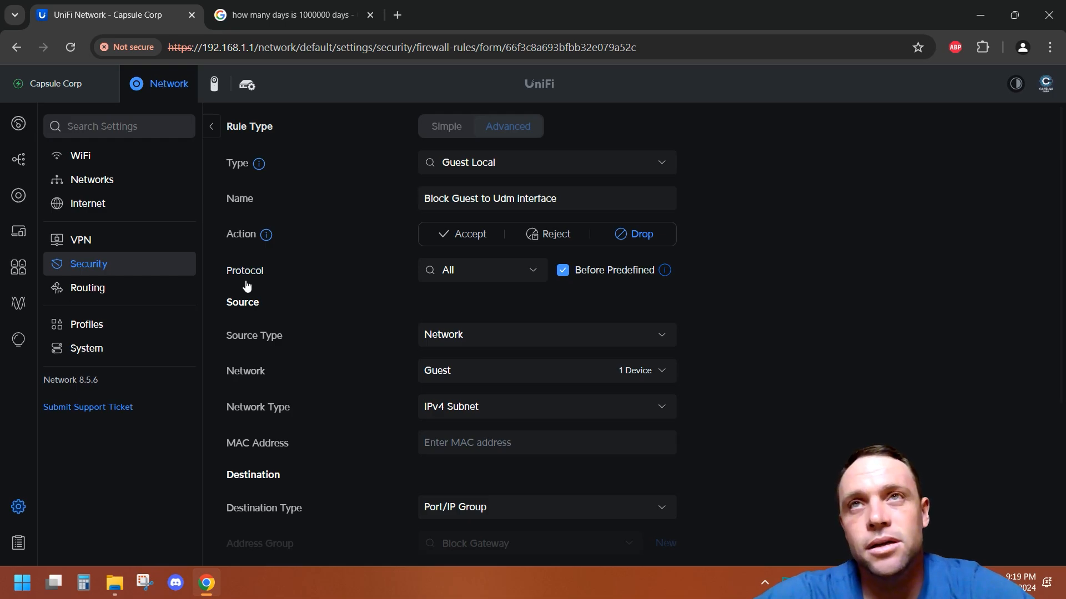
# Step: Open Windows Settings, go to Printers & scanners under Bluetooth & devices, and scan for a printer to add
pyautogui.click(22, 583)
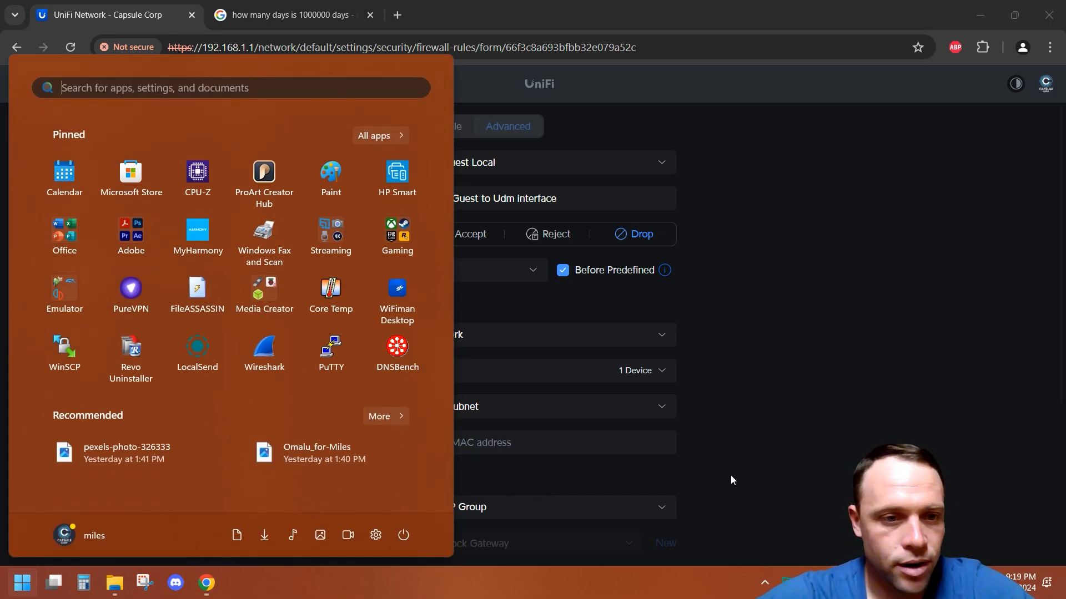
pyautogui.click(378, 536)
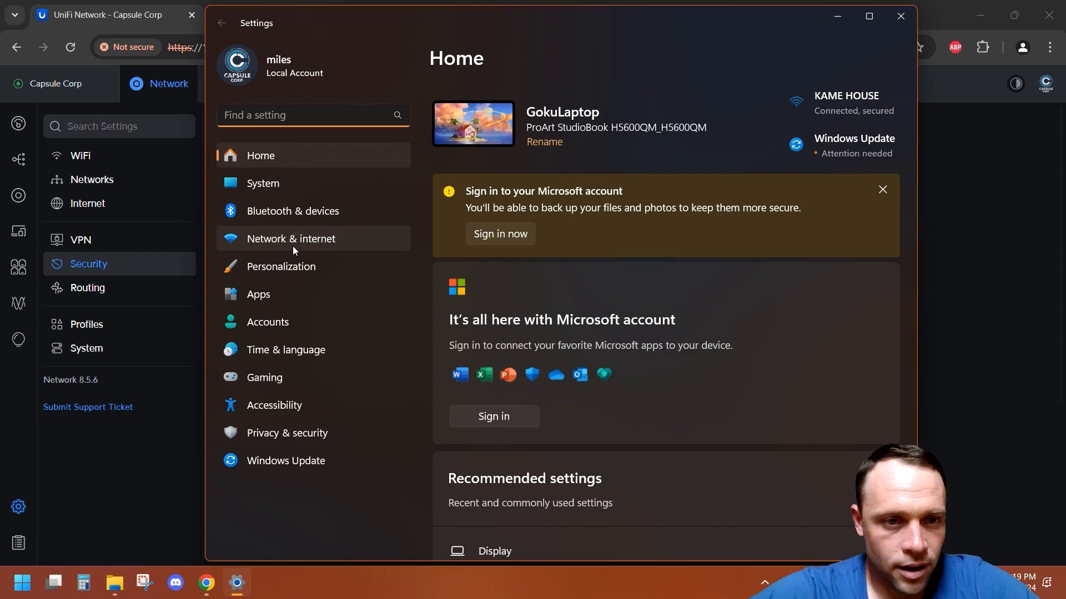
pyautogui.click(320, 201)
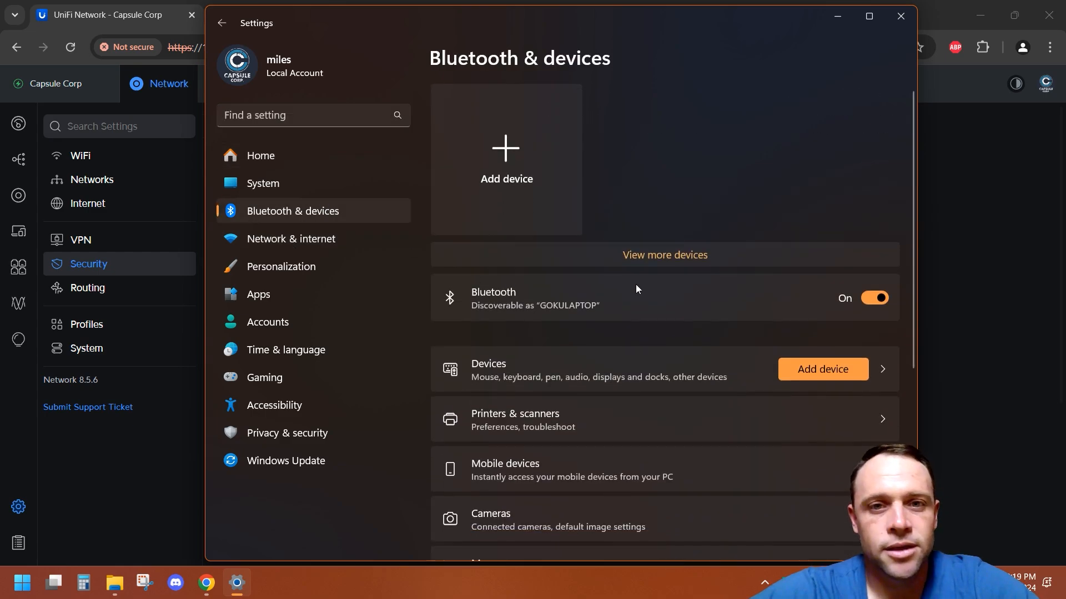
pyautogui.scroll(-3, 571, 255)
pyautogui.scroll(2, 571, 255)
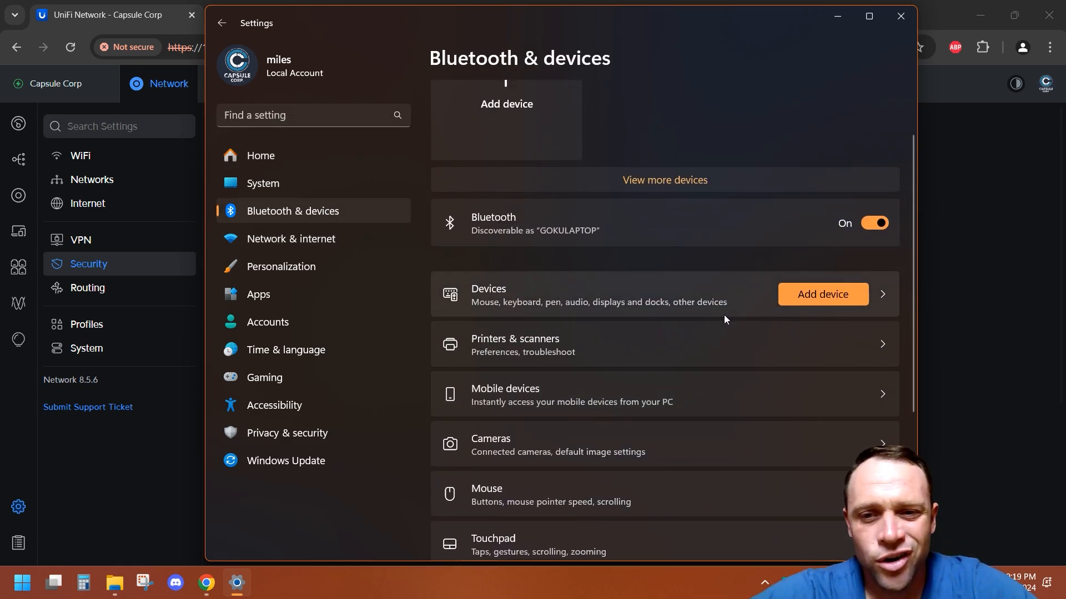
pyautogui.click(593, 356)
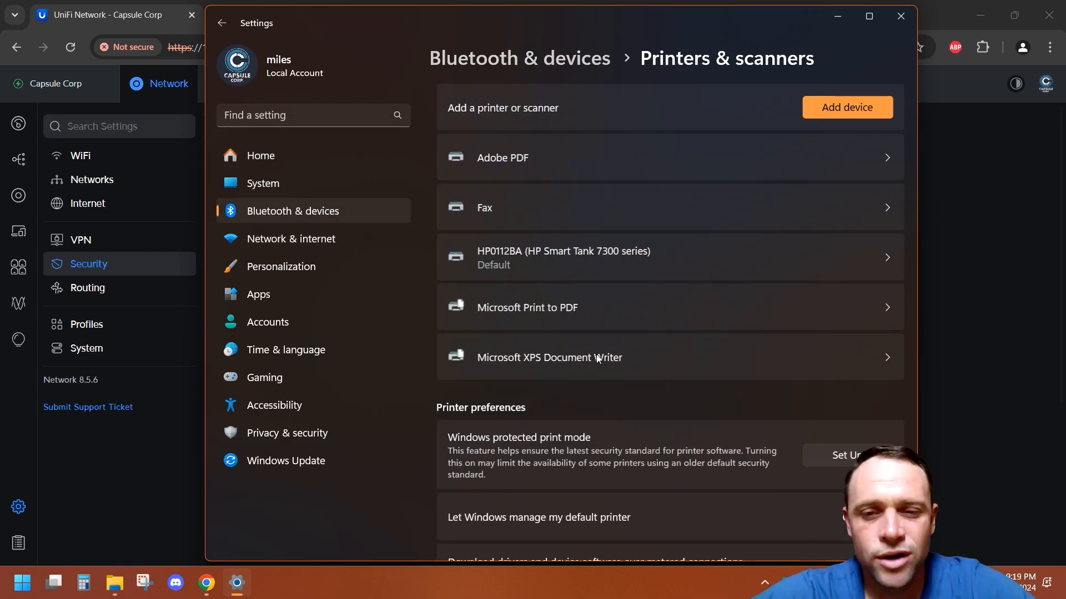
pyautogui.click(815, 105)
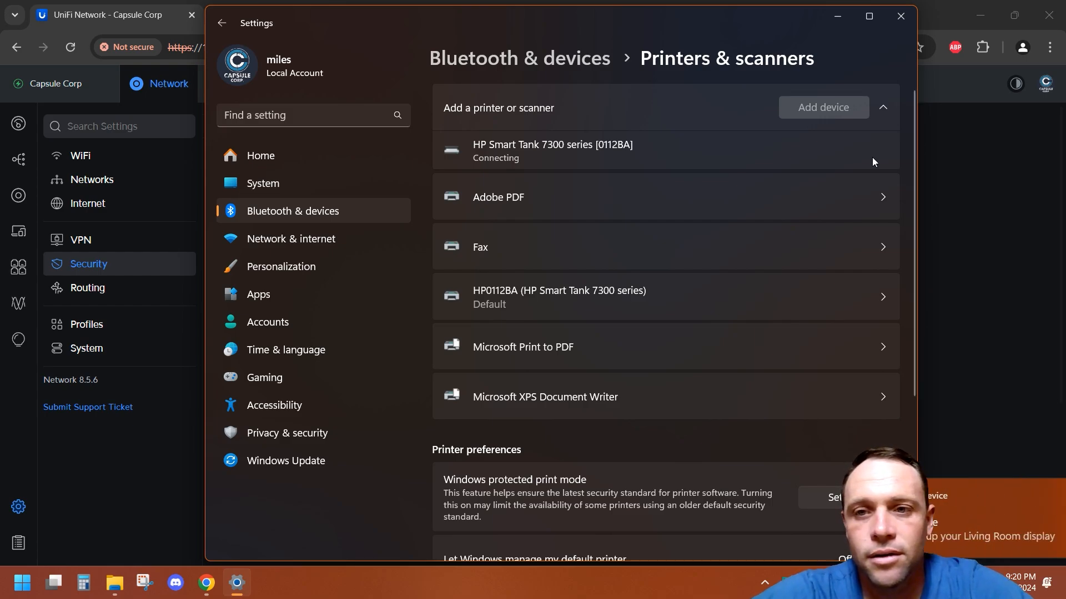
pyautogui.click(1036, 496)
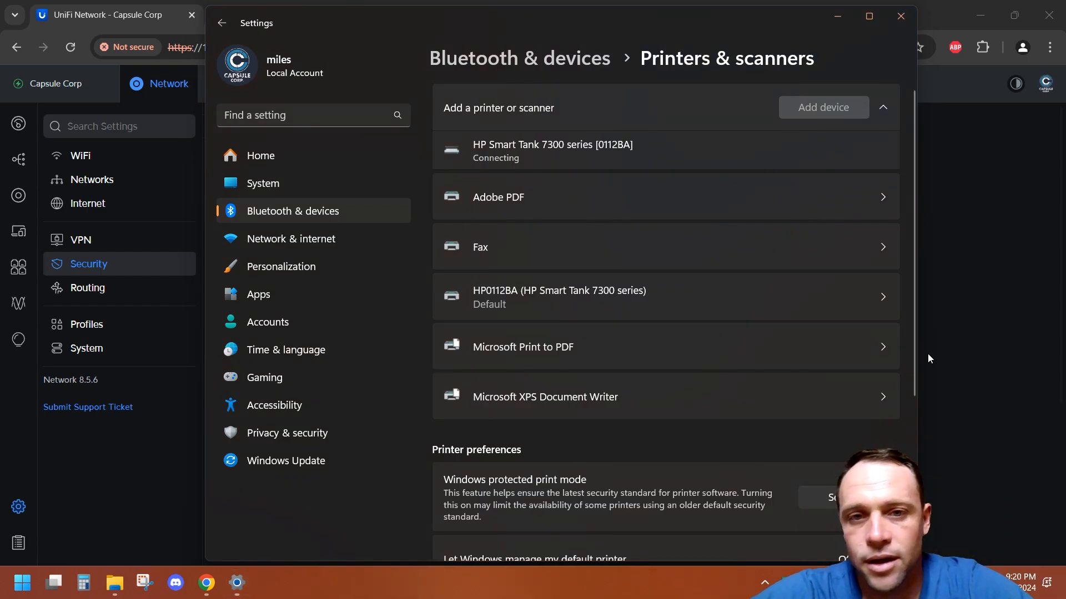
# Step: Reopen Printers & scanners, scan again, and choose to add a new printer manually
pyautogui.click(341, 237)
pyautogui.click(344, 212)
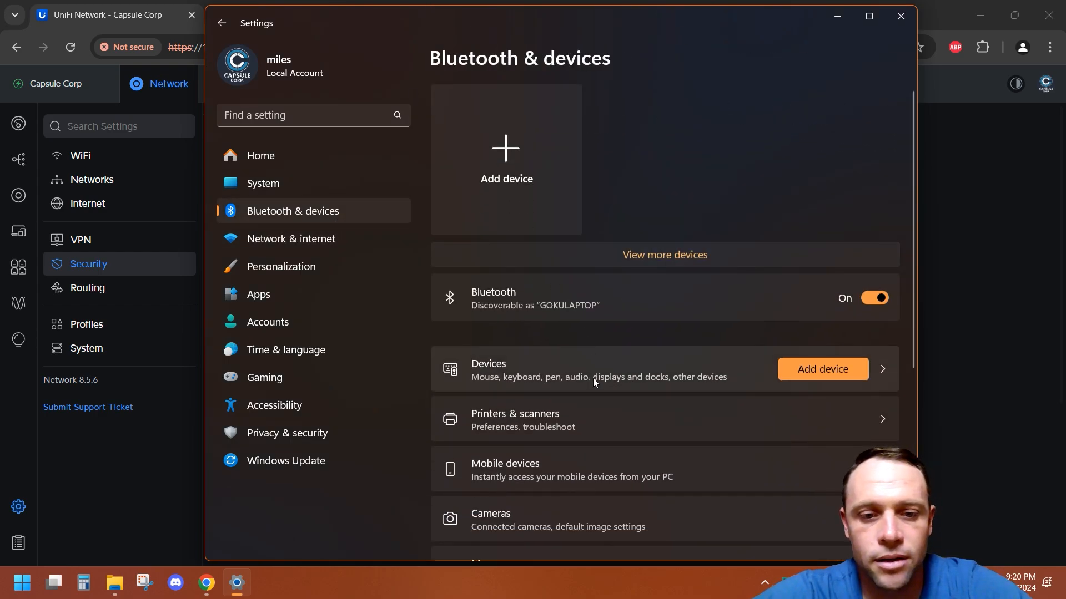
pyautogui.click(588, 414)
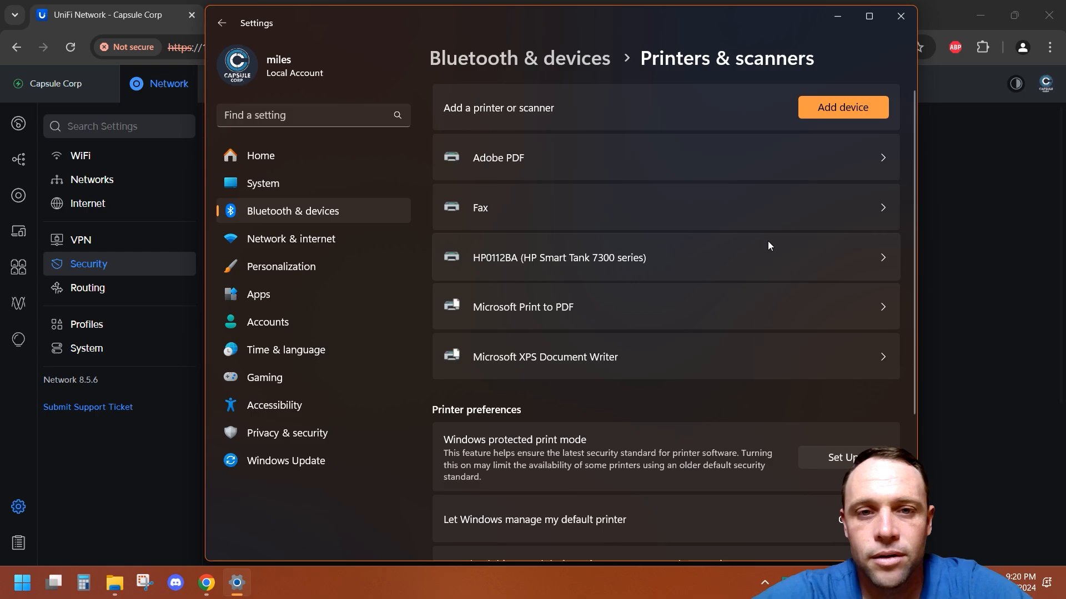
pyautogui.click(846, 98)
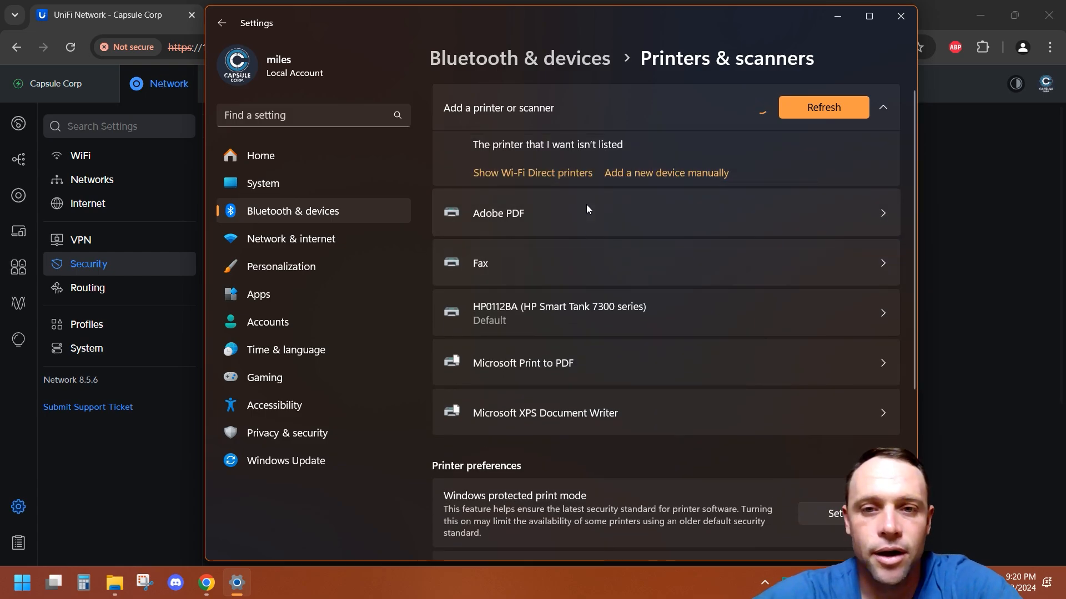
pyautogui.click(666, 174)
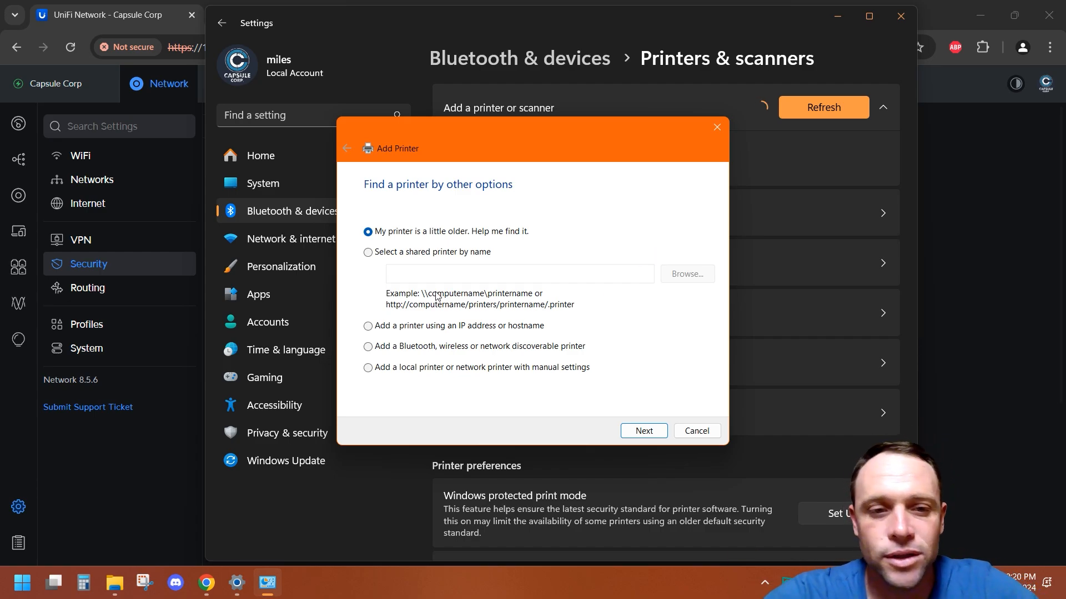
# Step: Choose to add a printer by IP address or hostname and set the device type to TCP/IP Device
pyautogui.click(367, 326)
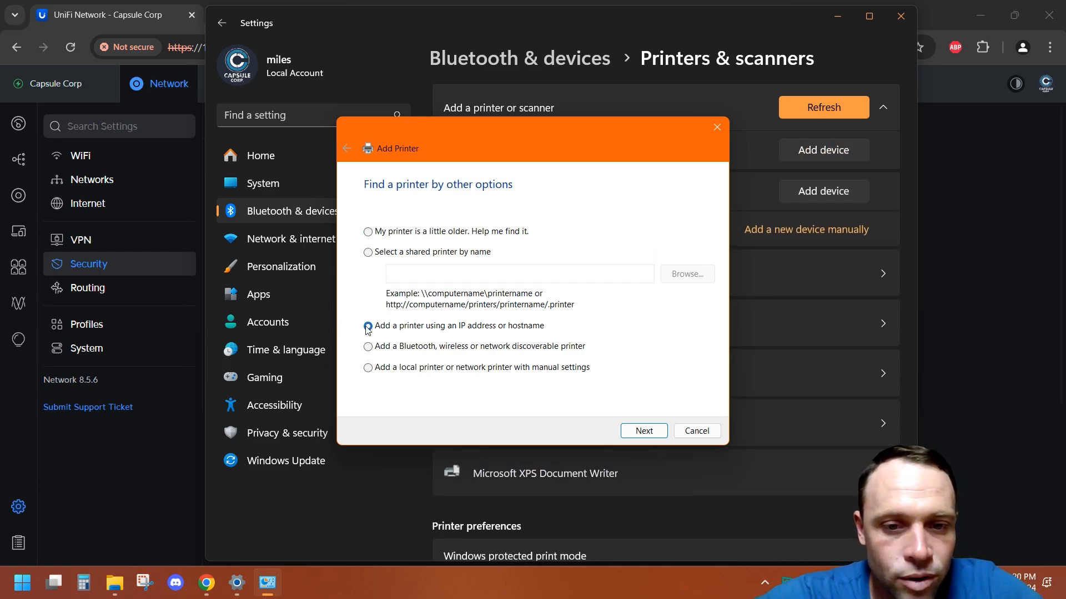
pyautogui.click(643, 431)
pyautogui.click(581, 219)
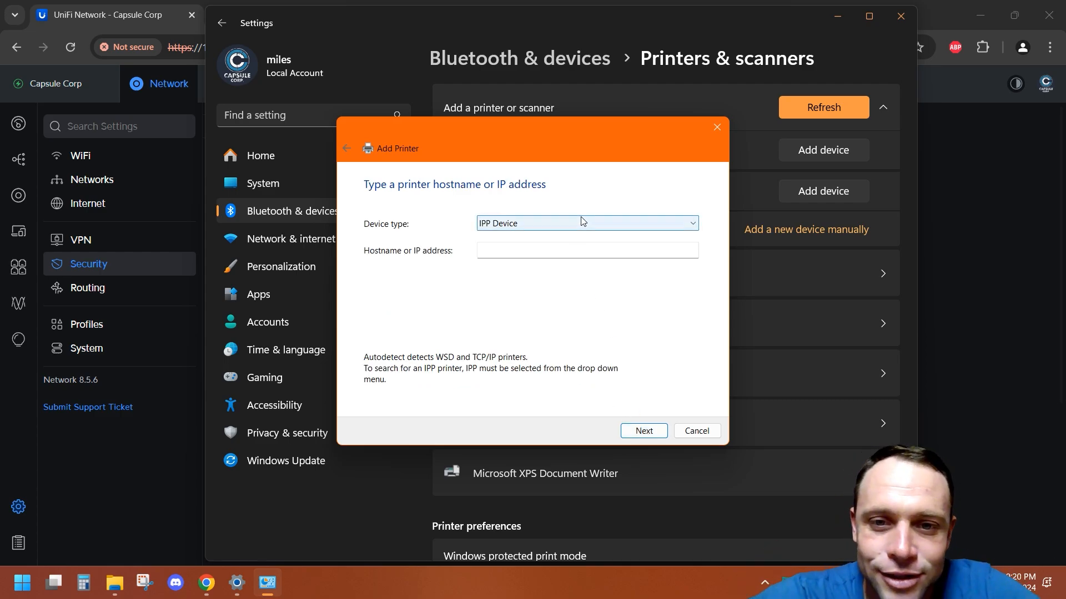
pyautogui.click(542, 249)
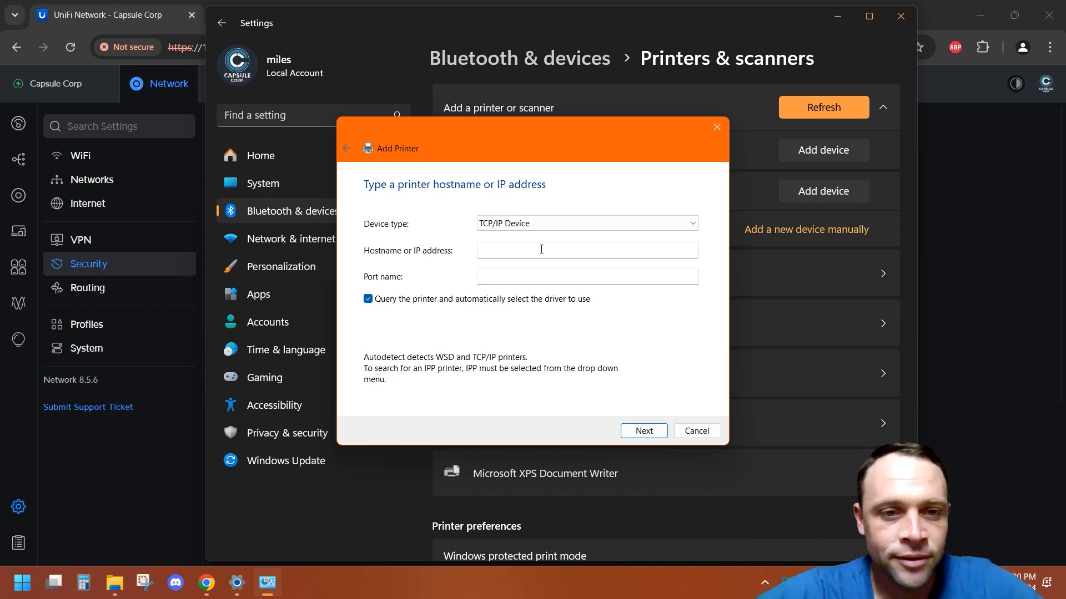
# Step: Enter 192.168.1.111 as the printer's IP address, then cancel the Add Printer dialog and close Settings
pyautogui.click(542, 249)
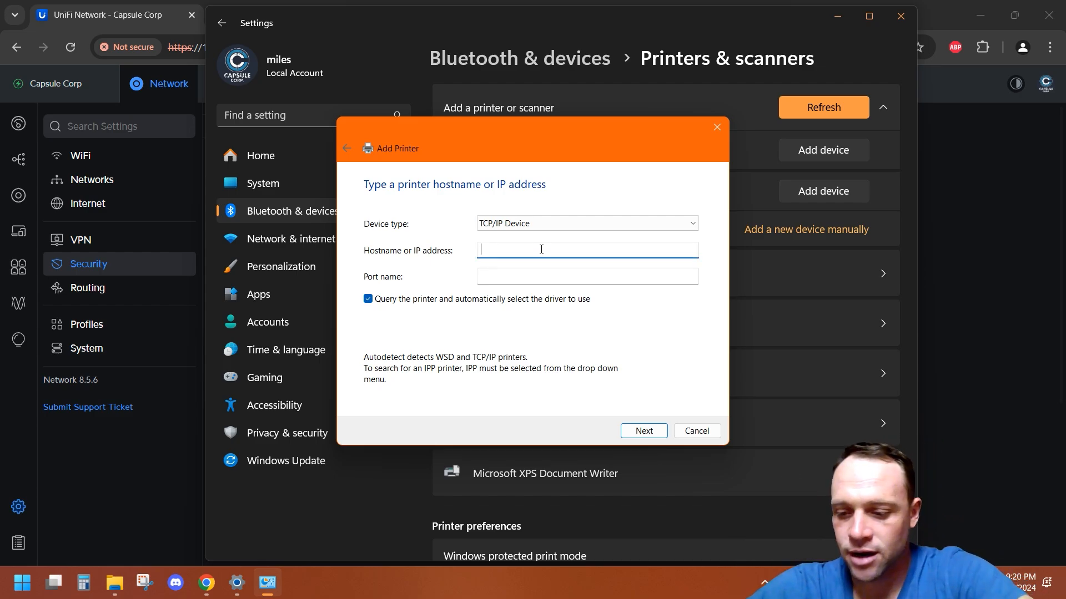
pyautogui.write('192.168.1.1')
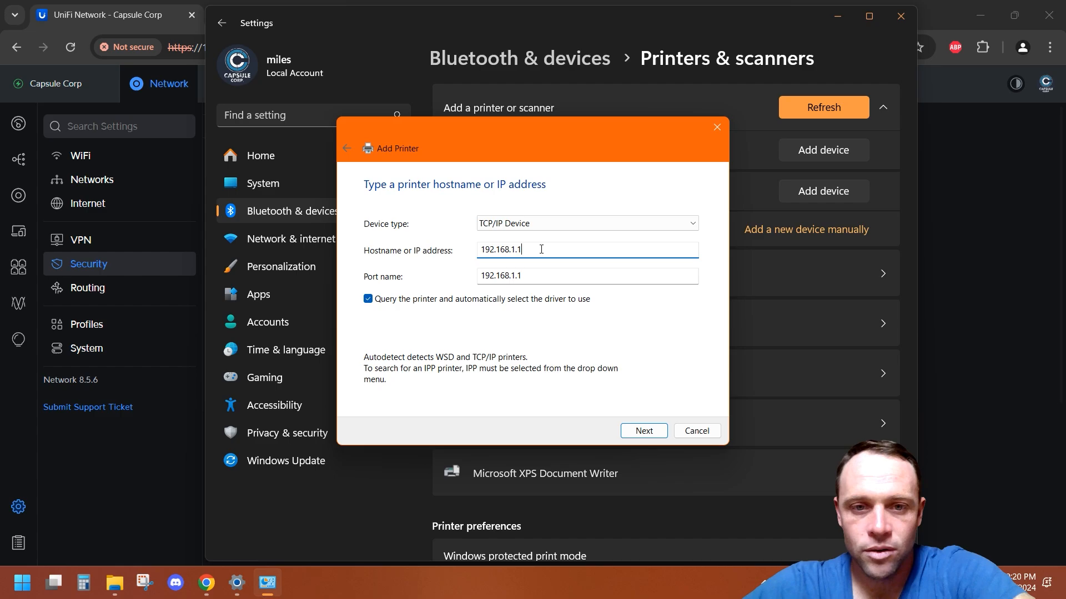
pyautogui.write('11')
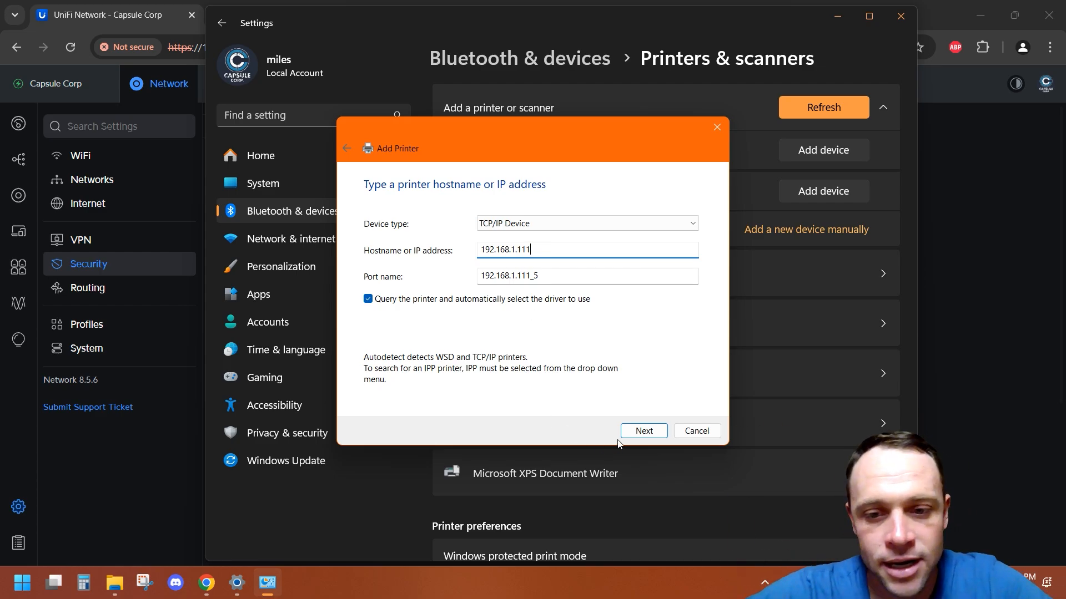
pyautogui.click(703, 431)
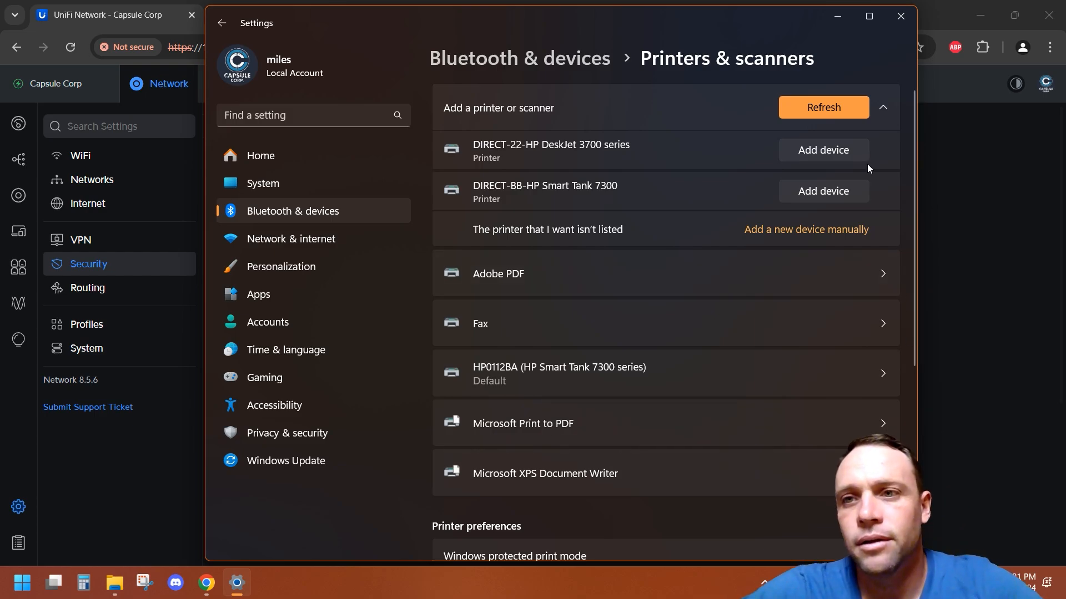
pyautogui.click(908, 16)
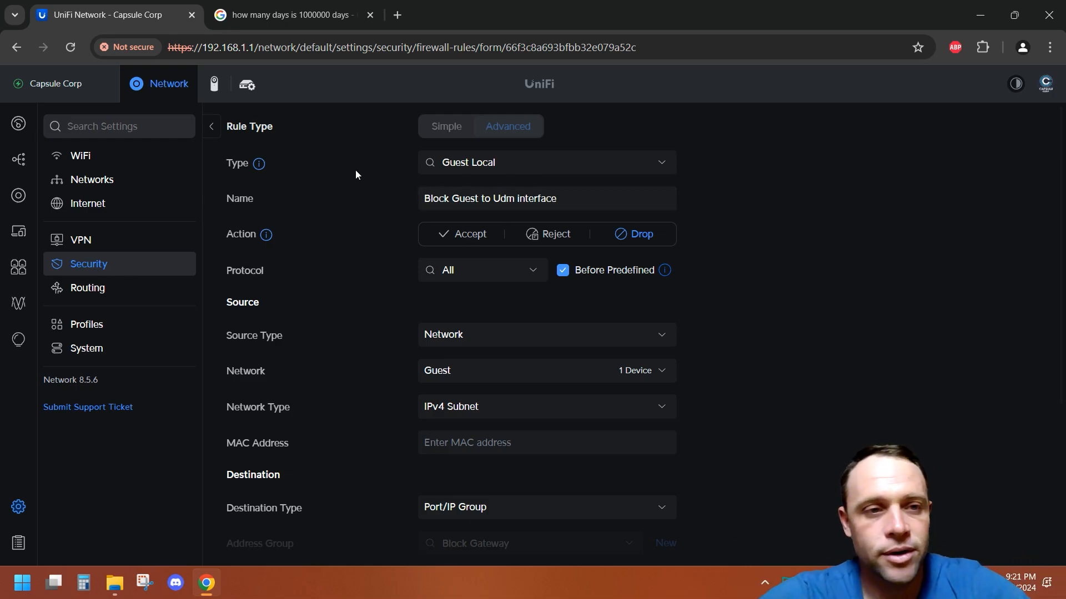
pyautogui.moveTo(561, 16); pyautogui.dragTo(529, 153)
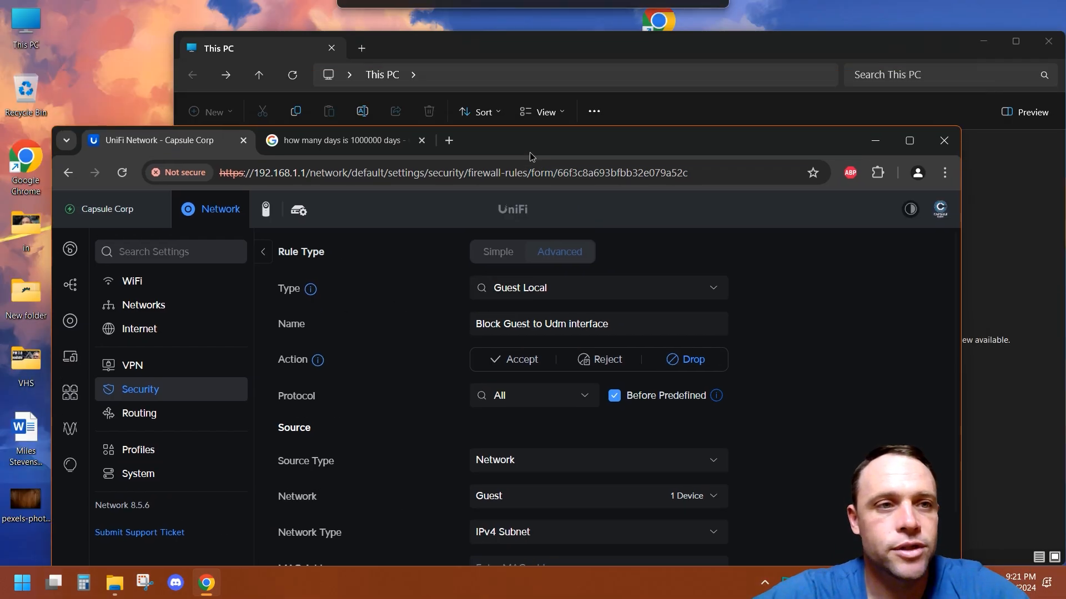
pyautogui.click(615, 36)
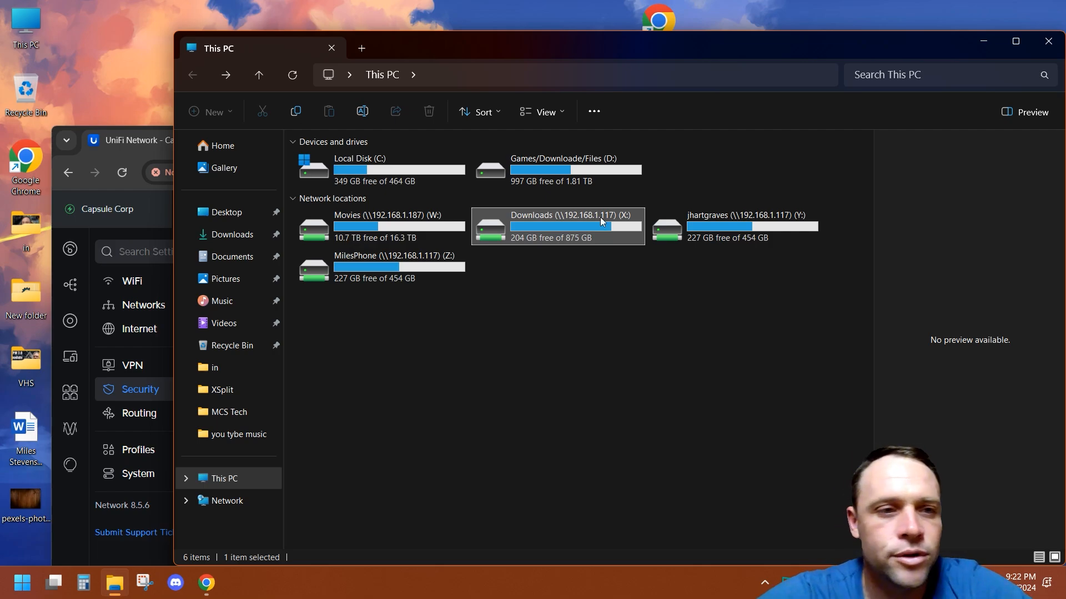
pyautogui.click(151, 140)
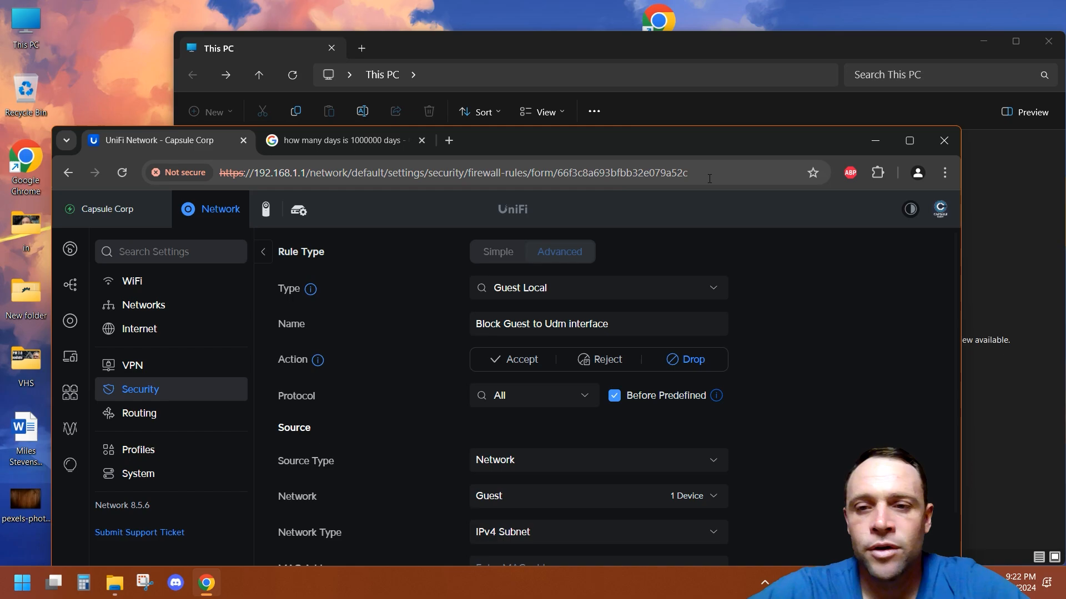
pyautogui.moveTo(735, 148); pyautogui.dragTo(697, 43)
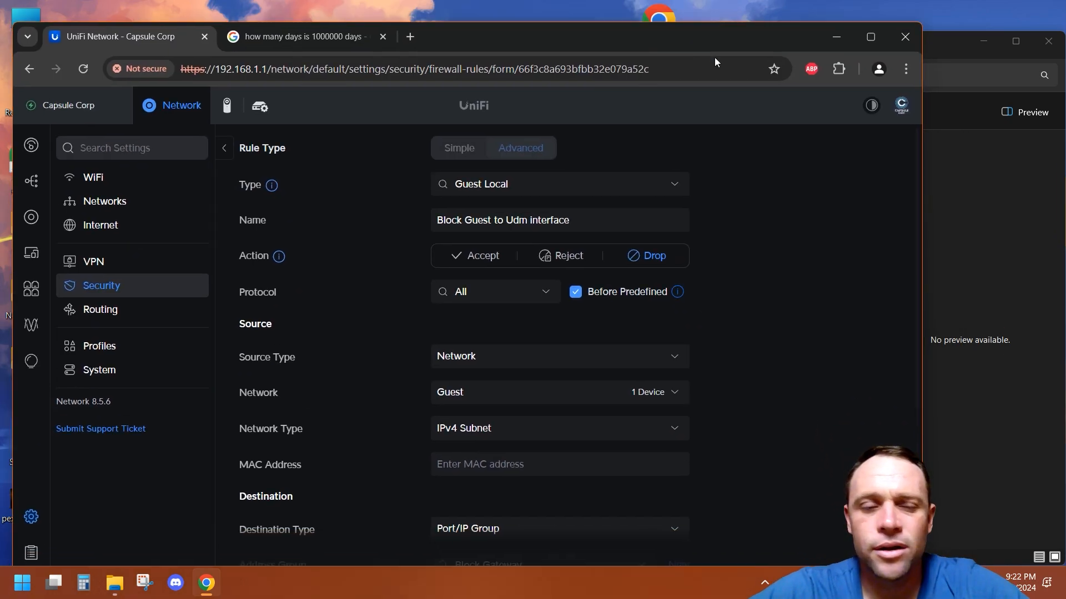
# Step: Return to the Traffic & Firewall Rules list in Security settings and scroll through the guest rules
pyautogui.click(103, 294)
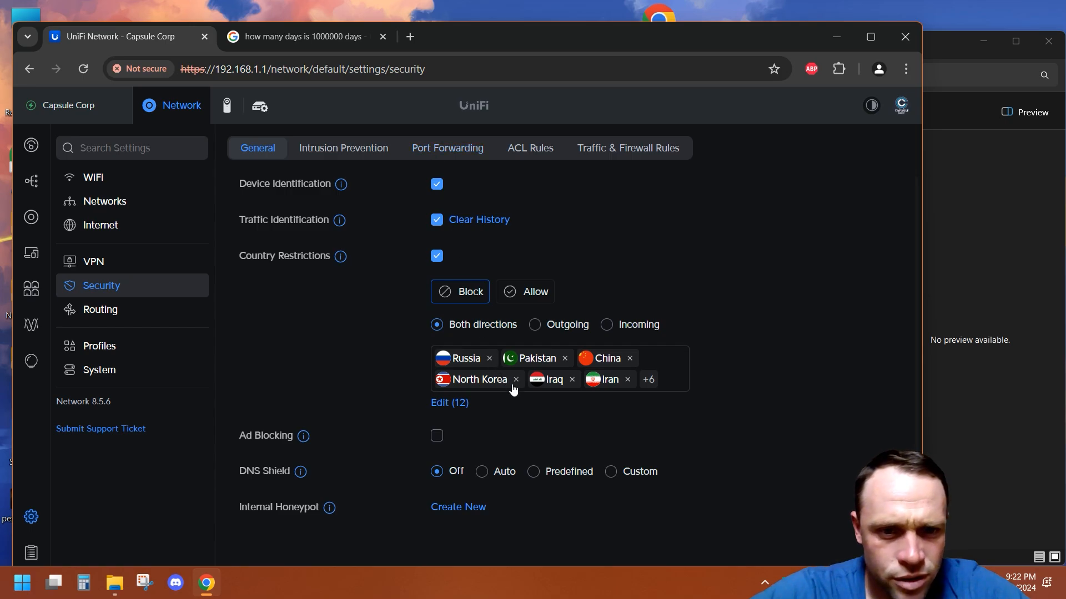
pyautogui.click(672, 148)
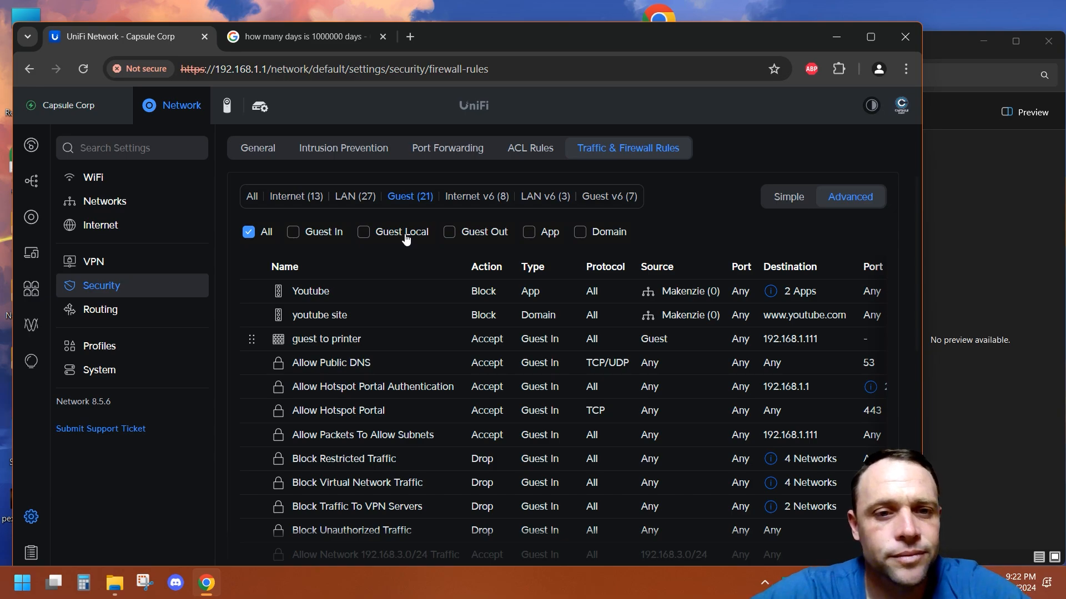
pyautogui.scroll(-8, 421, 366)
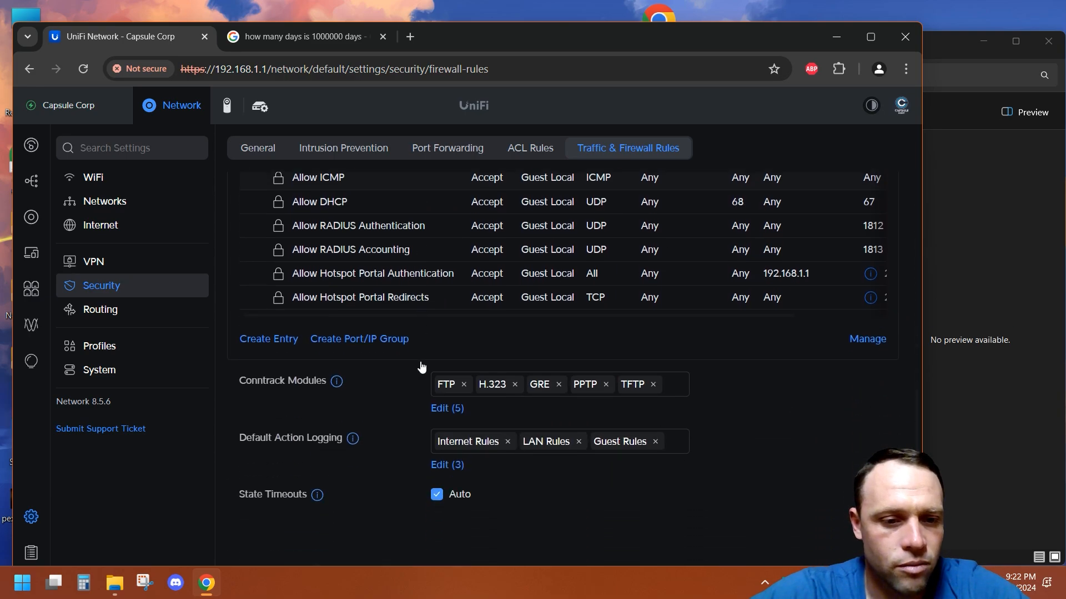
# Step: Create a new guest firewall rule and name it "to nas"
pyautogui.click(292, 340)
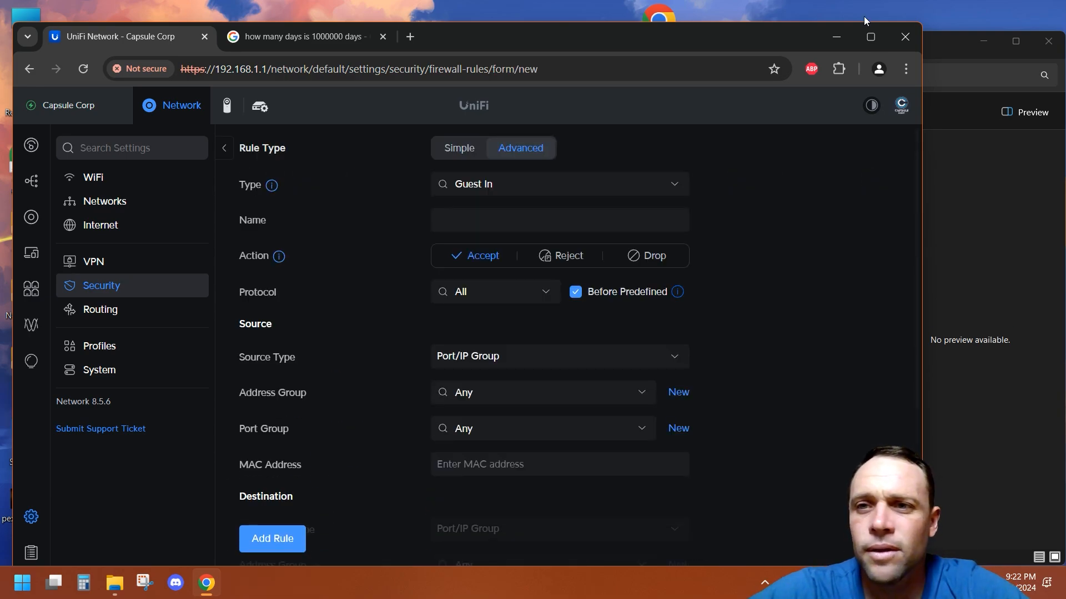
pyautogui.click(870, 37)
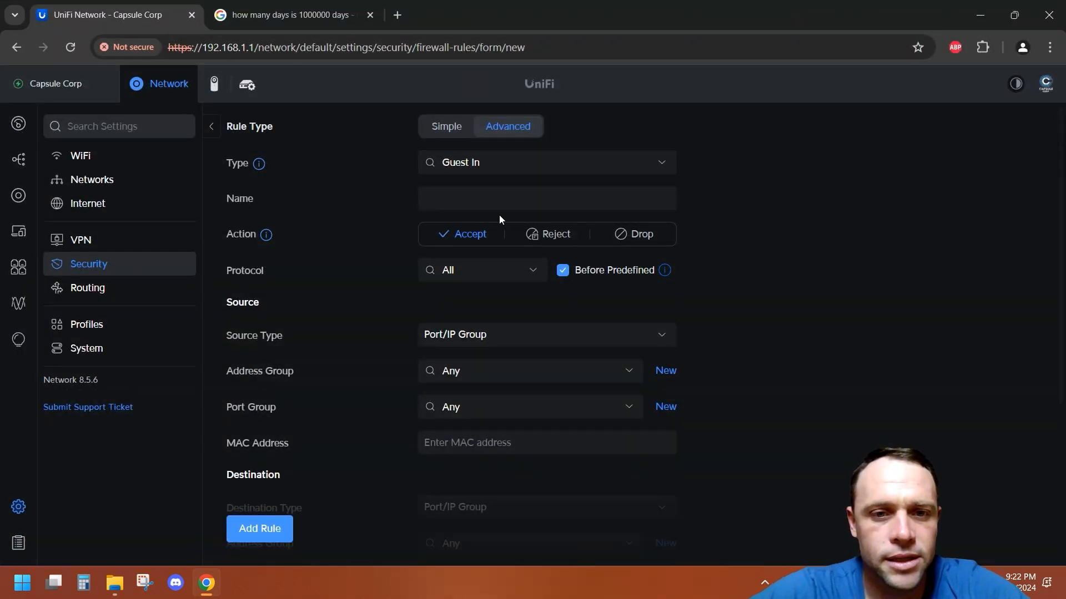
pyautogui.click(496, 199)
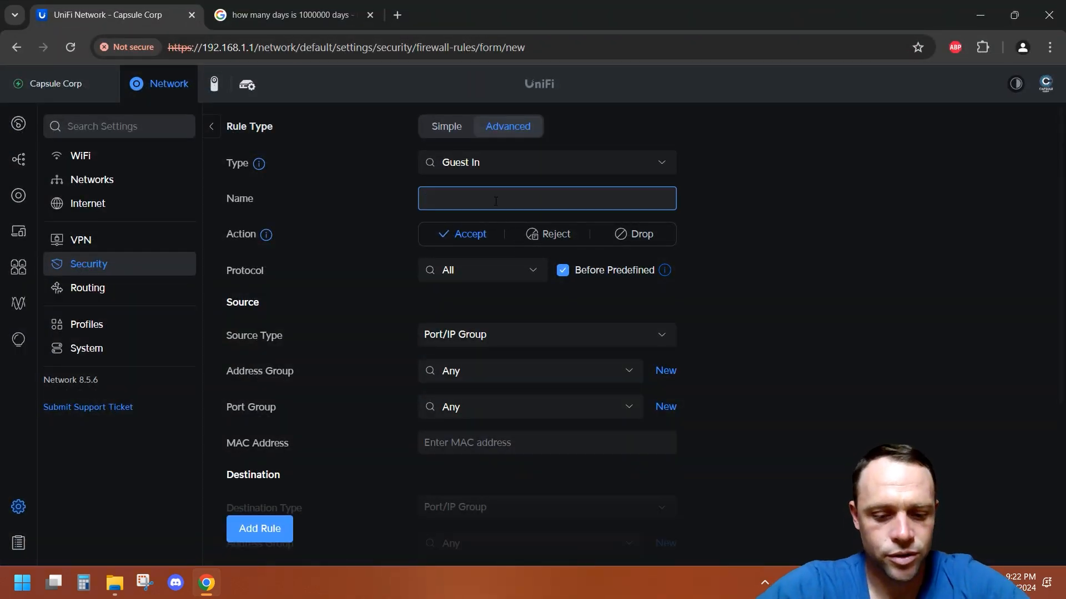
pyautogui.write('to nas')
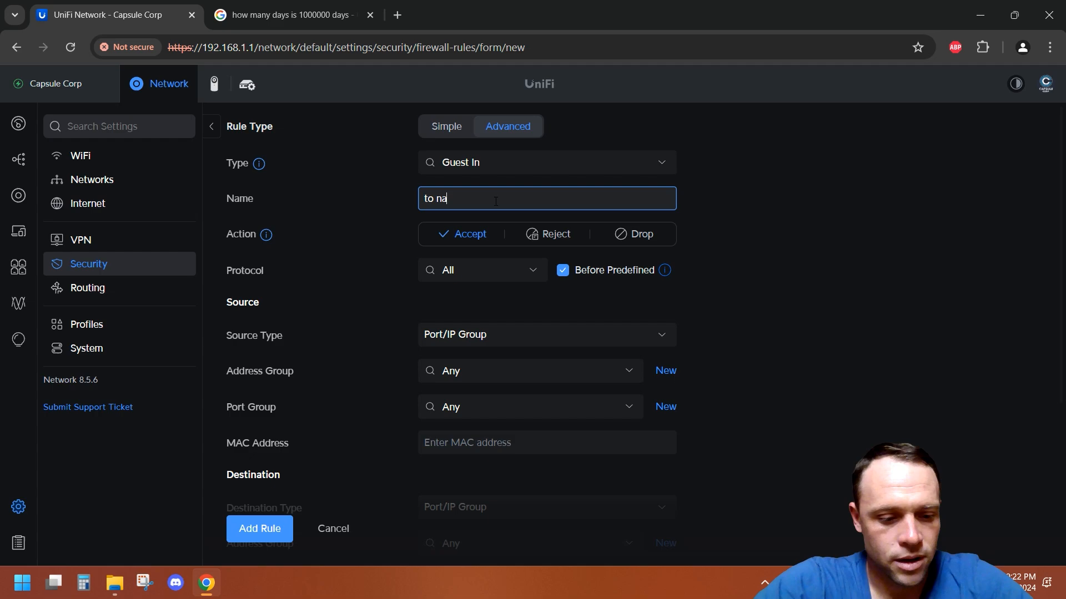
# Step: Set the rule's source type to Network and select the Guest network
pyautogui.click(615, 337)
pyautogui.click(488, 391)
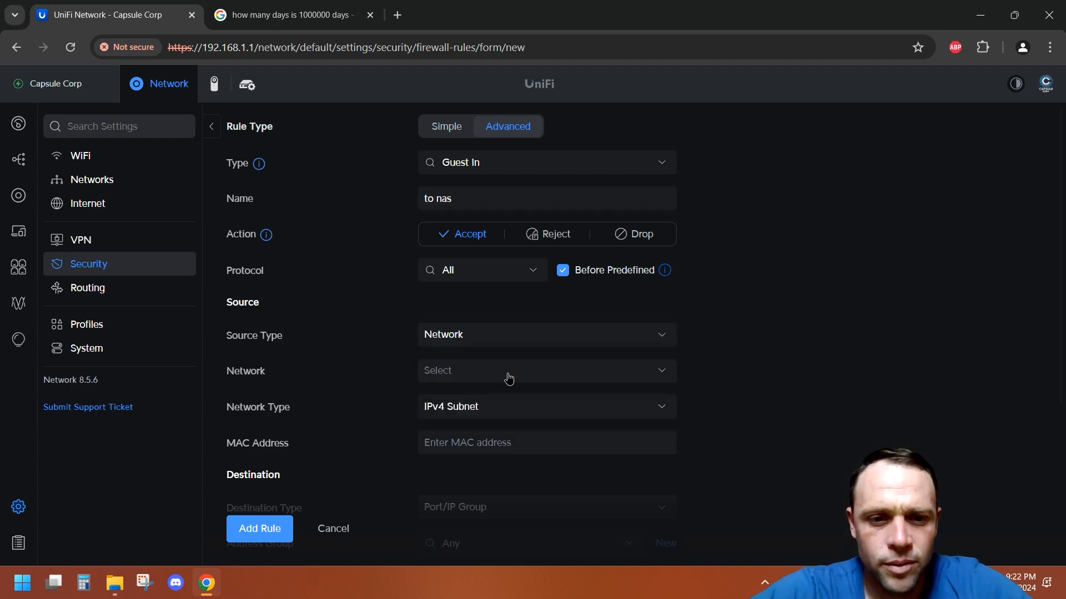
pyautogui.click(507, 373)
pyautogui.click(451, 453)
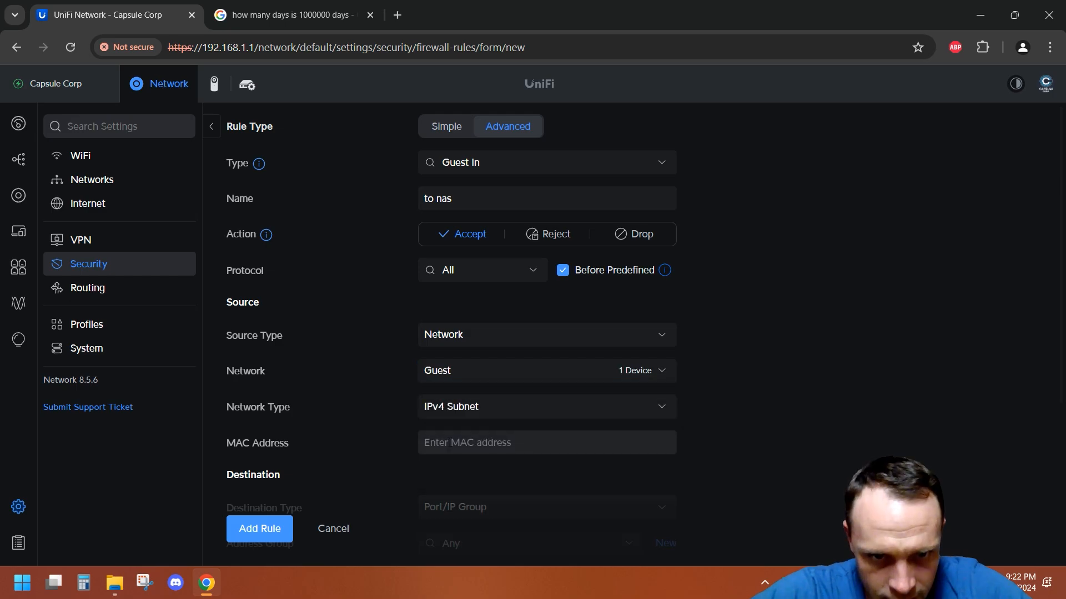
pyautogui.scroll(-4, 730, 389)
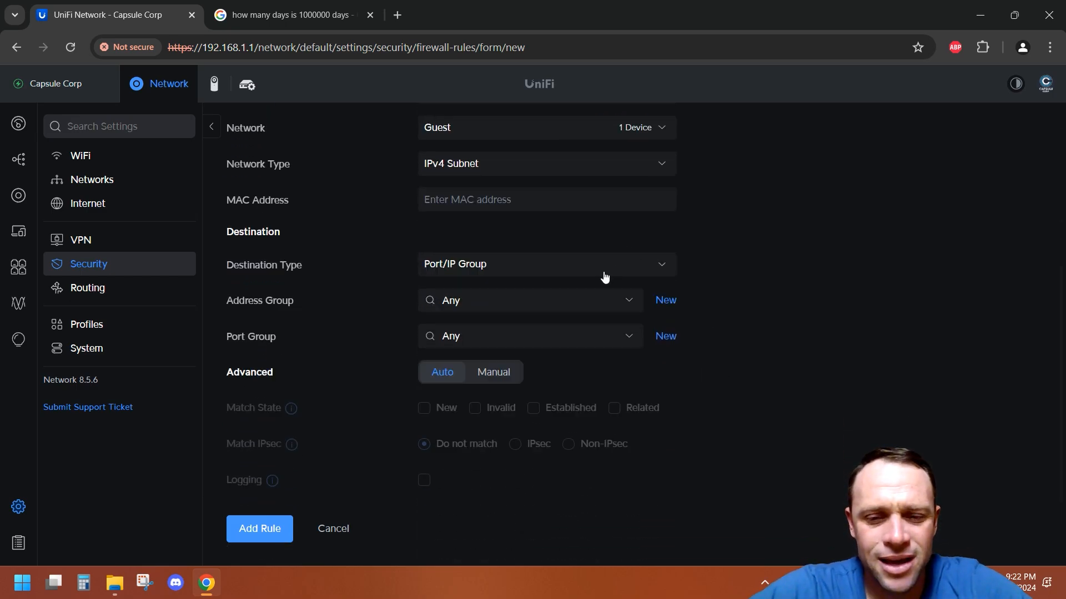
pyautogui.click(610, 303)
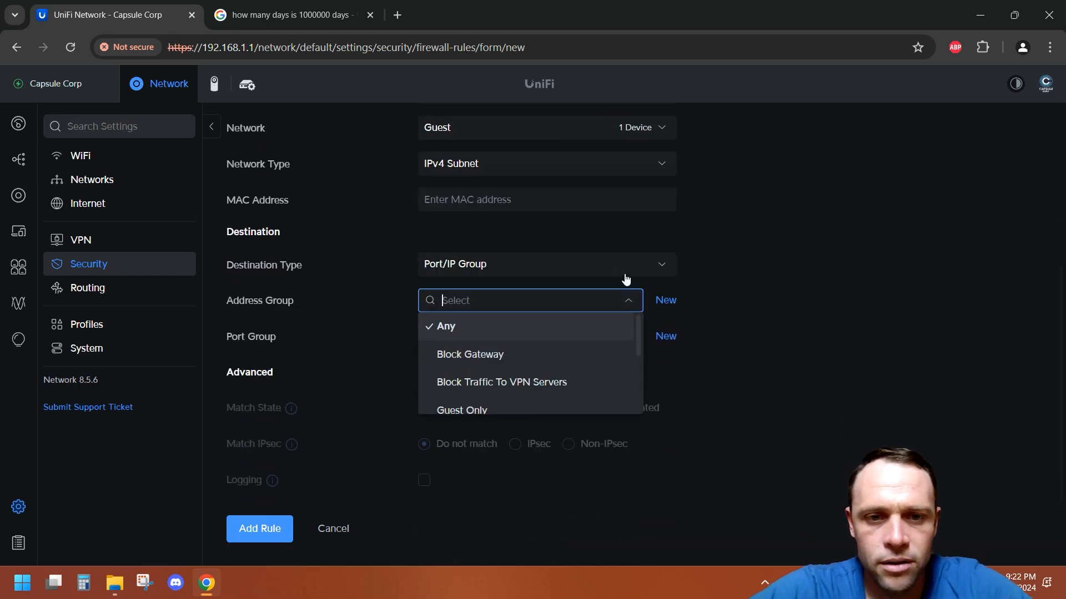
pyautogui.write('192.1')
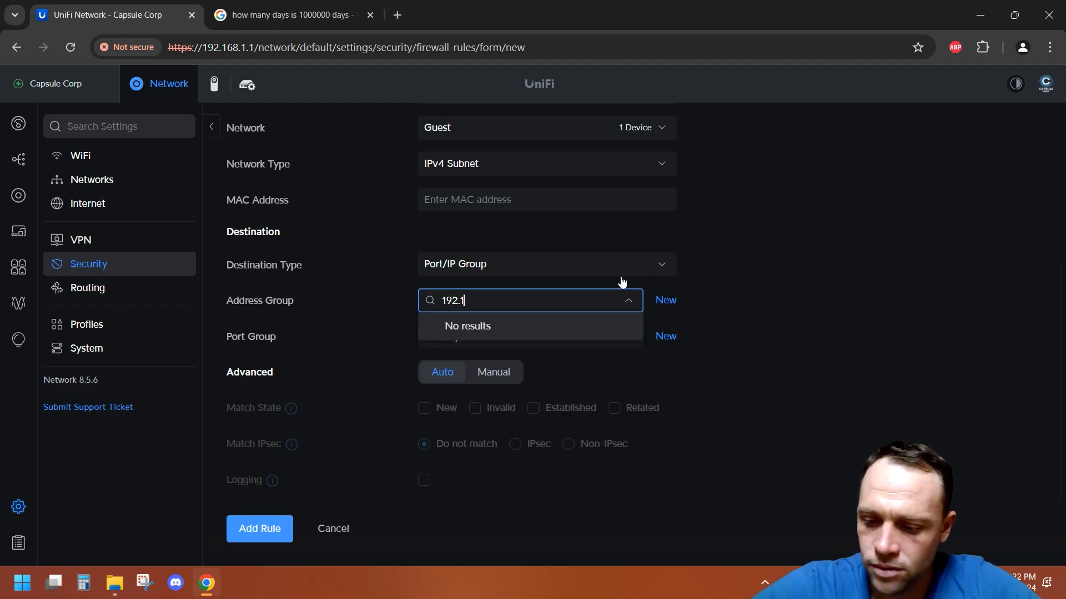
pyautogui.write('68.1.187')
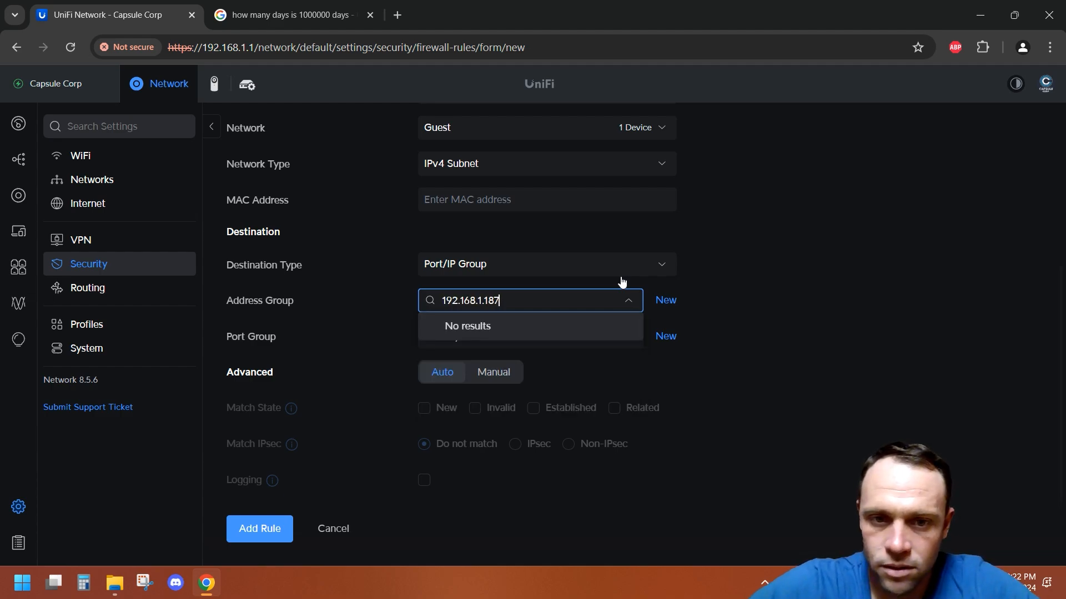
pyautogui.click(769, 271)
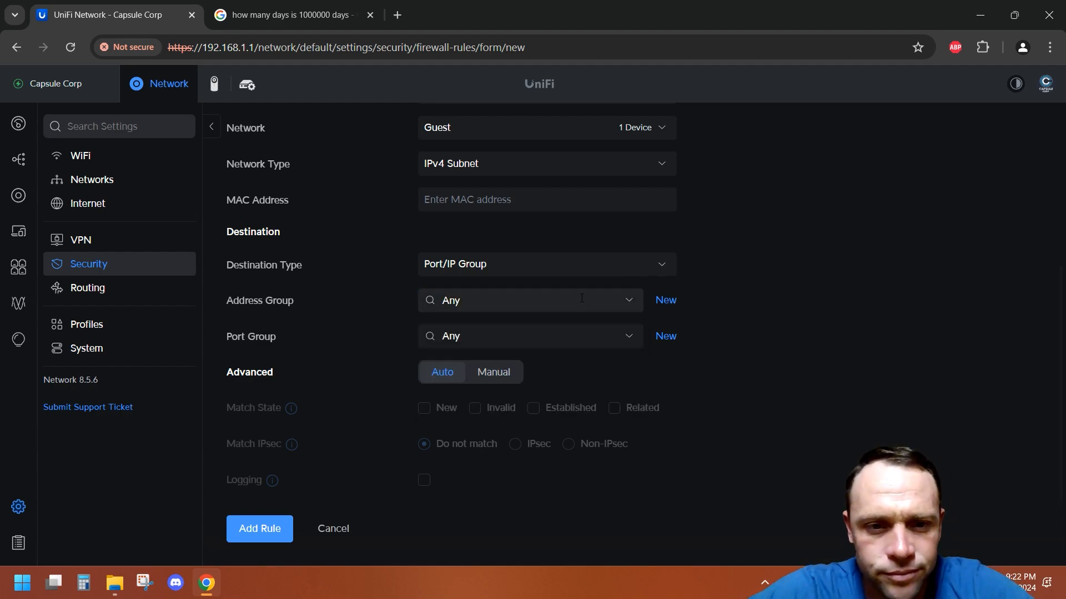
pyautogui.click(559, 299)
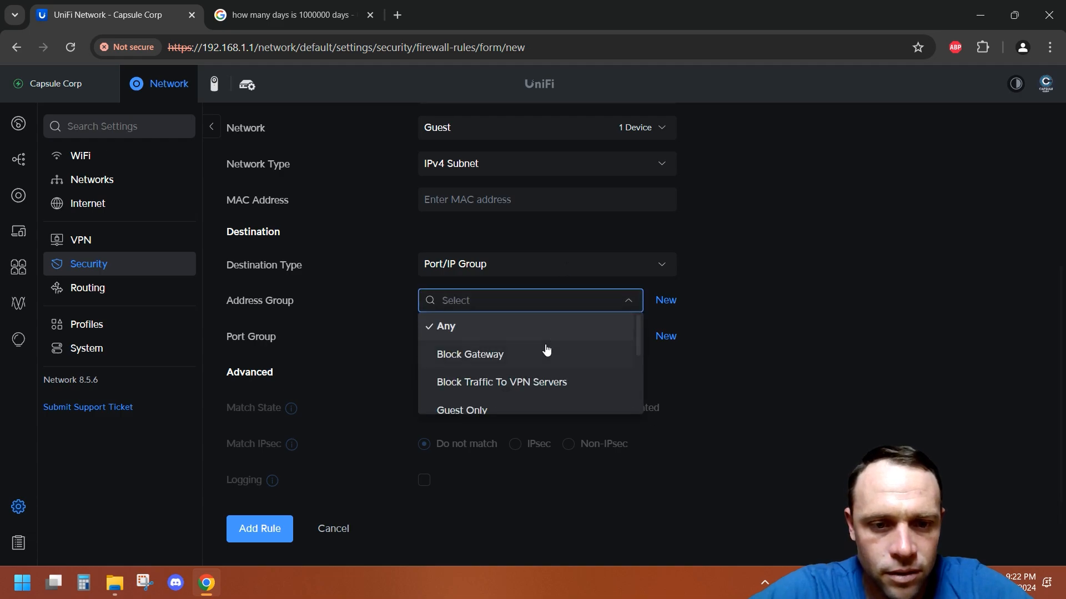
pyautogui.scroll(-3, 547, 350)
pyautogui.scroll(3, 583, 358)
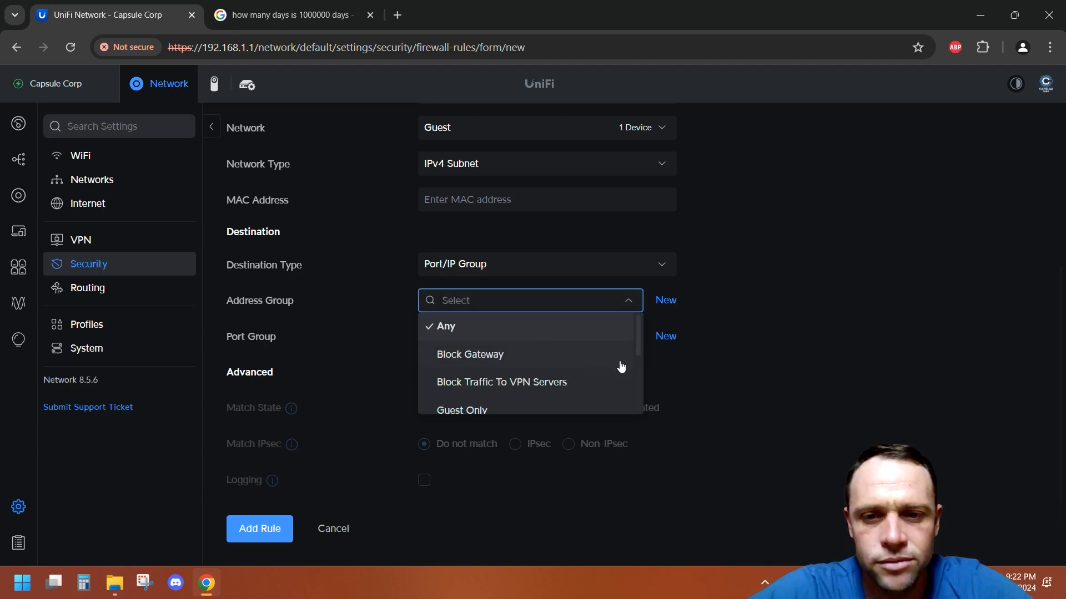
pyautogui.click(731, 362)
# Step: Set the destination type to IP Address, enter 192.168.1.187 as the address, and add the rule
pyautogui.click(668, 271)
pyautogui.click(508, 354)
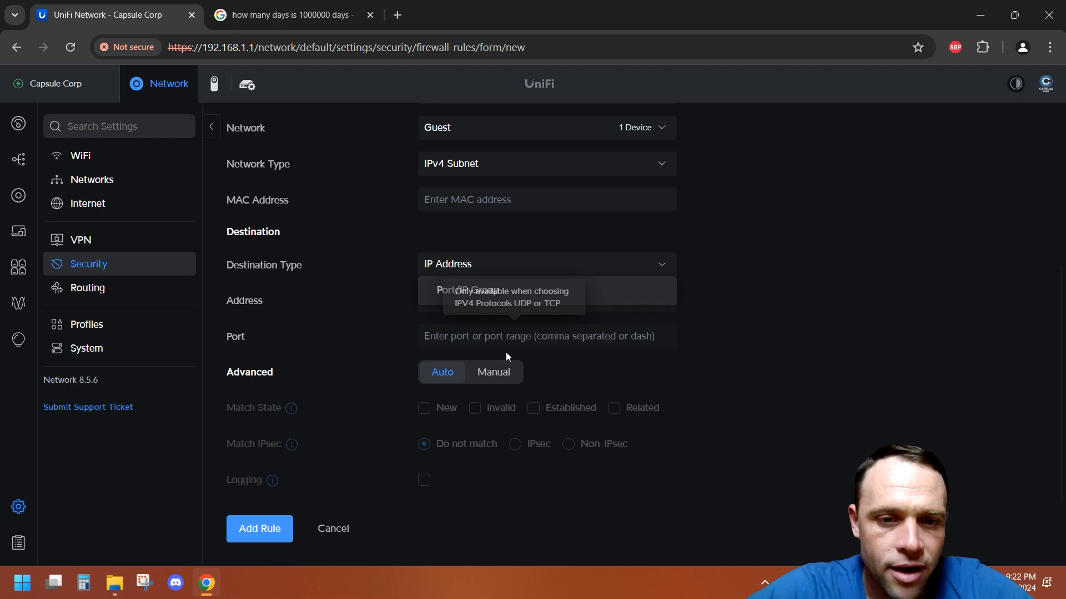
pyautogui.click(504, 297)
pyautogui.write('192.')
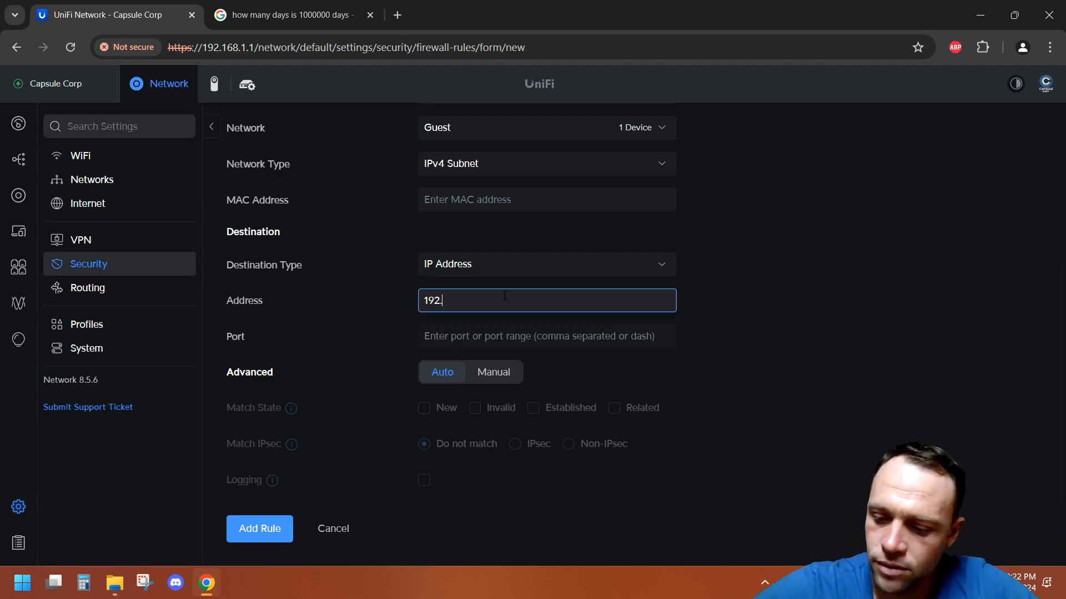
pyautogui.write('168.1.18')
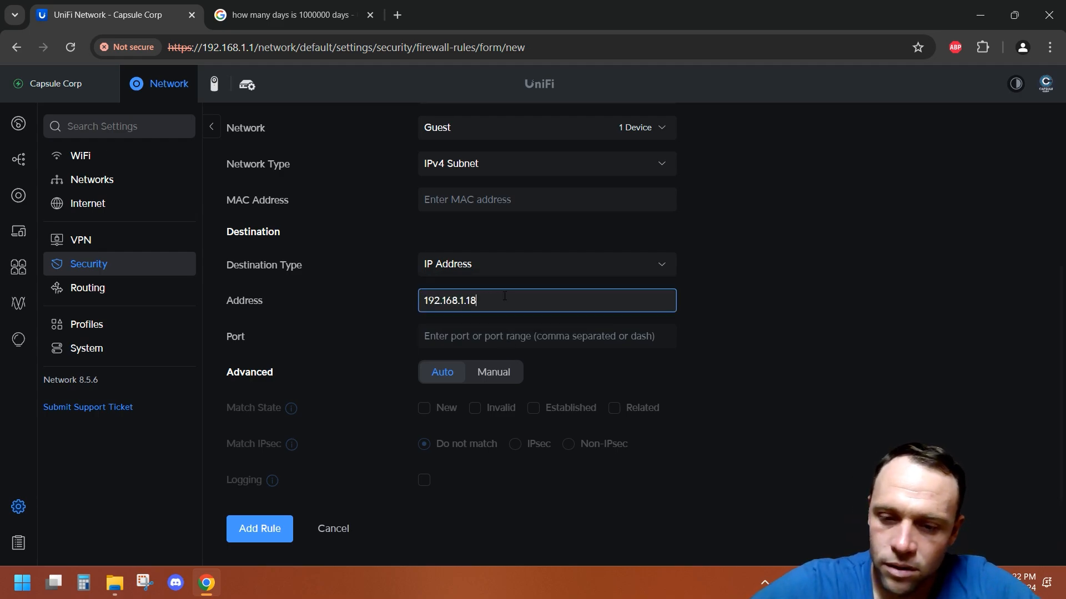
pyautogui.write('7')
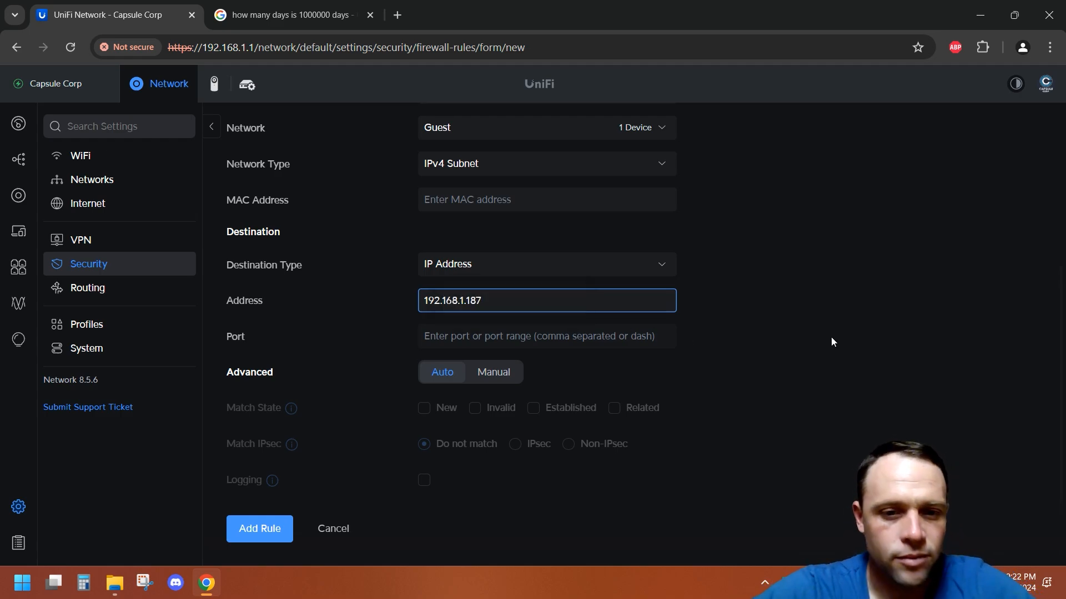
pyautogui.click(267, 531)
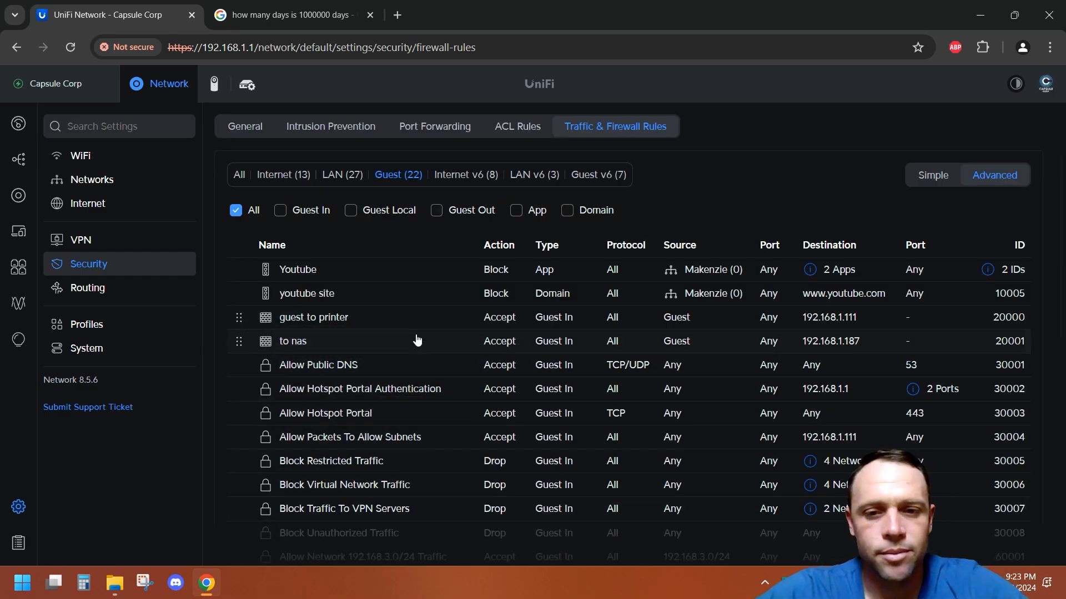
# Step: Open the hotspot landing page editor from Insights
pyautogui.scroll(-2, 417, 340)
pyautogui.scroll(2, 417, 340)
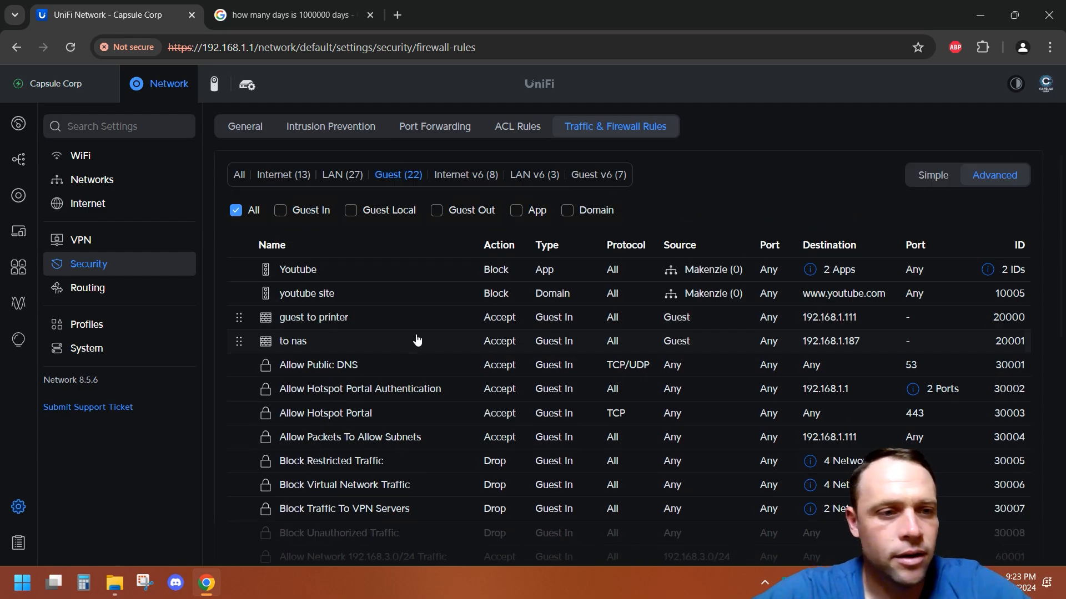
pyautogui.click(19, 339)
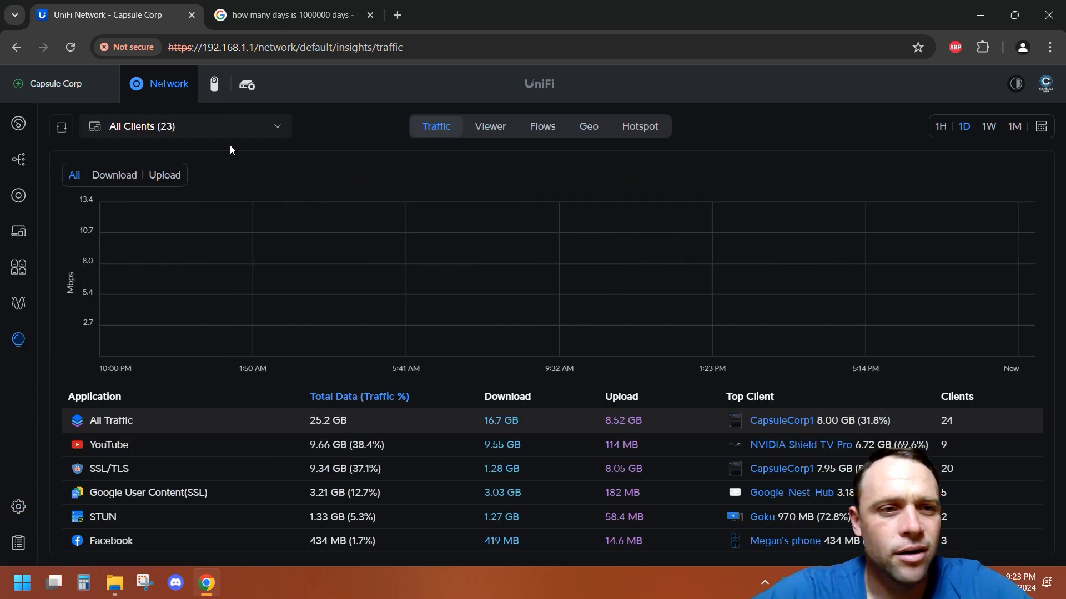
pyautogui.click(654, 128)
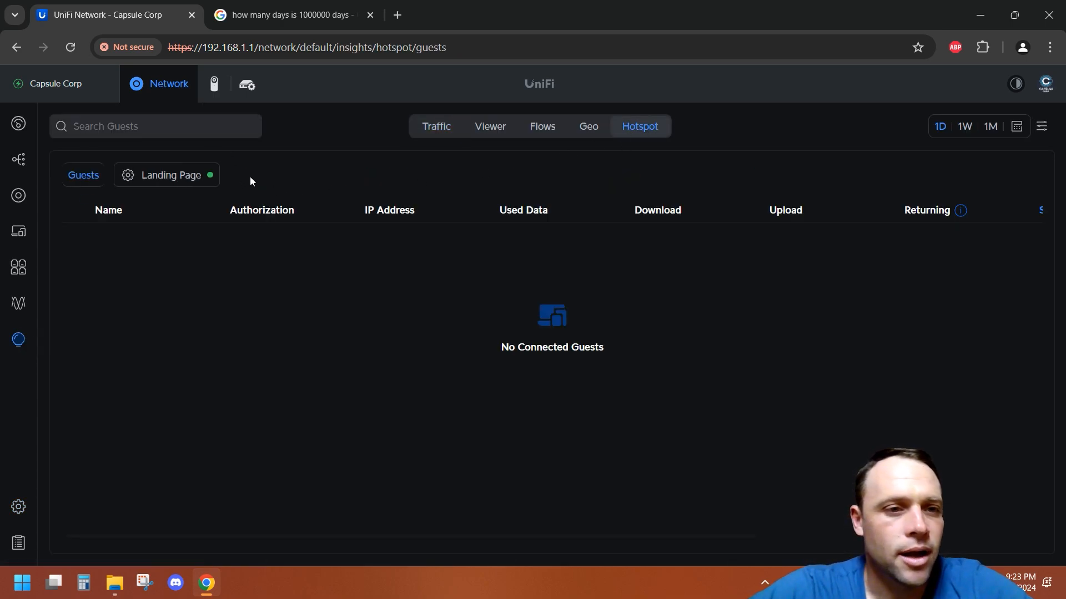
pyautogui.click(180, 175)
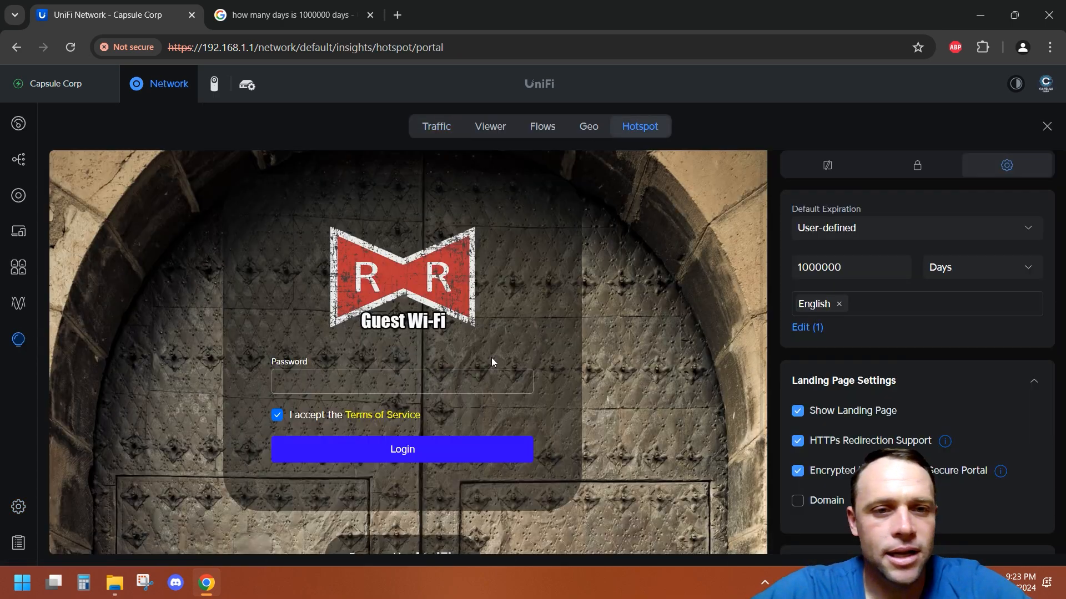
# Step: Review the portal's authentication methods and authorization access settings
pyautogui.click(914, 165)
pyautogui.scroll(-1, 928, 378)
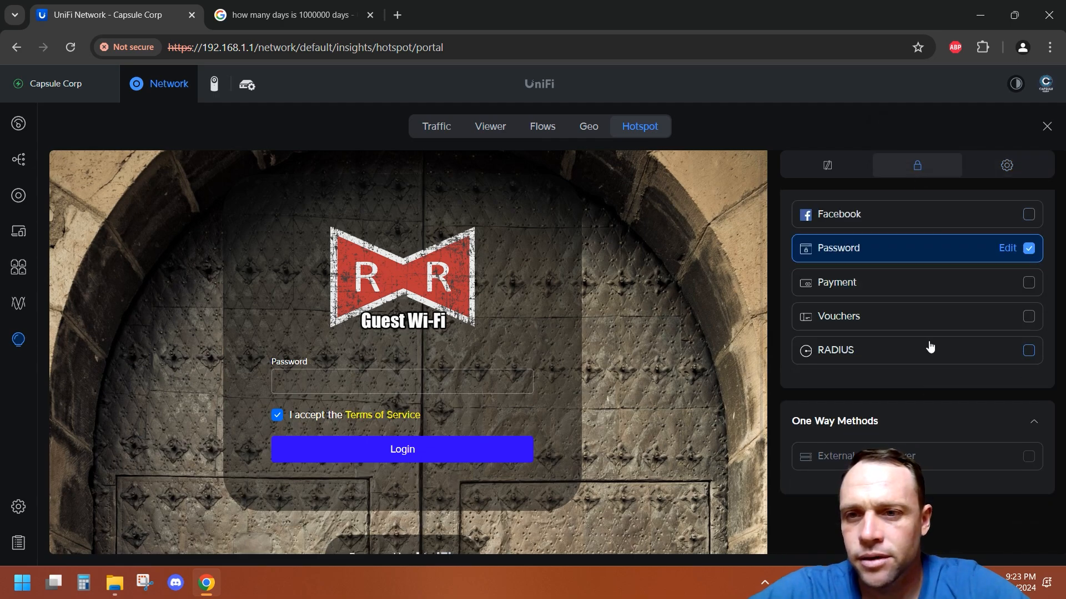
pyautogui.click(971, 173)
pyautogui.scroll(-5, 916, 333)
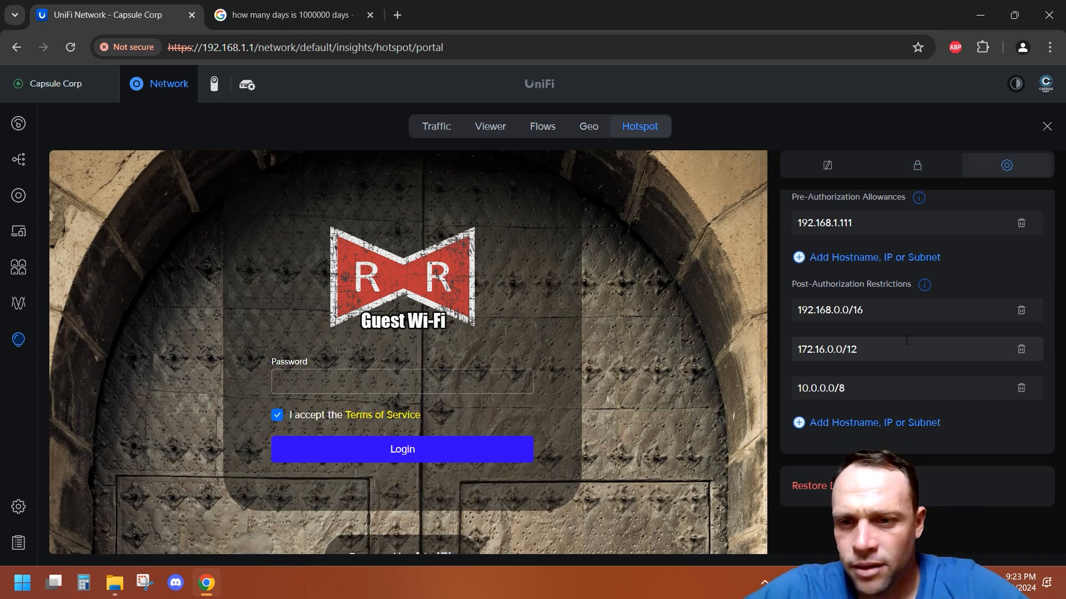
pyautogui.scroll(3, 894, 388)
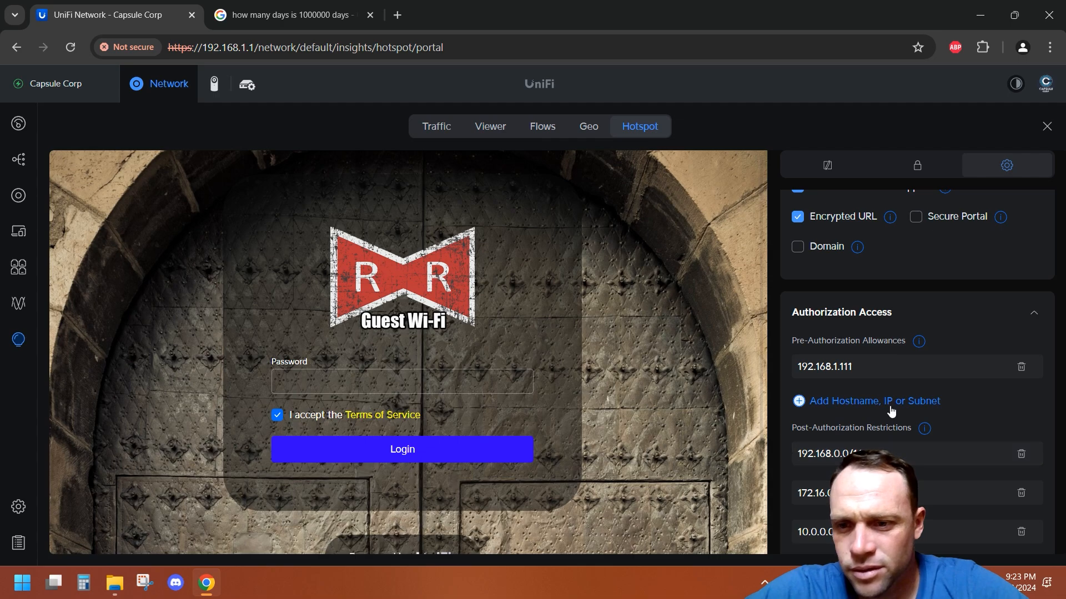
# Step: Add 192.168.1.187 as a pre-authorization allowance and save the portal settings
pyautogui.click(890, 407)
pyautogui.write('19')
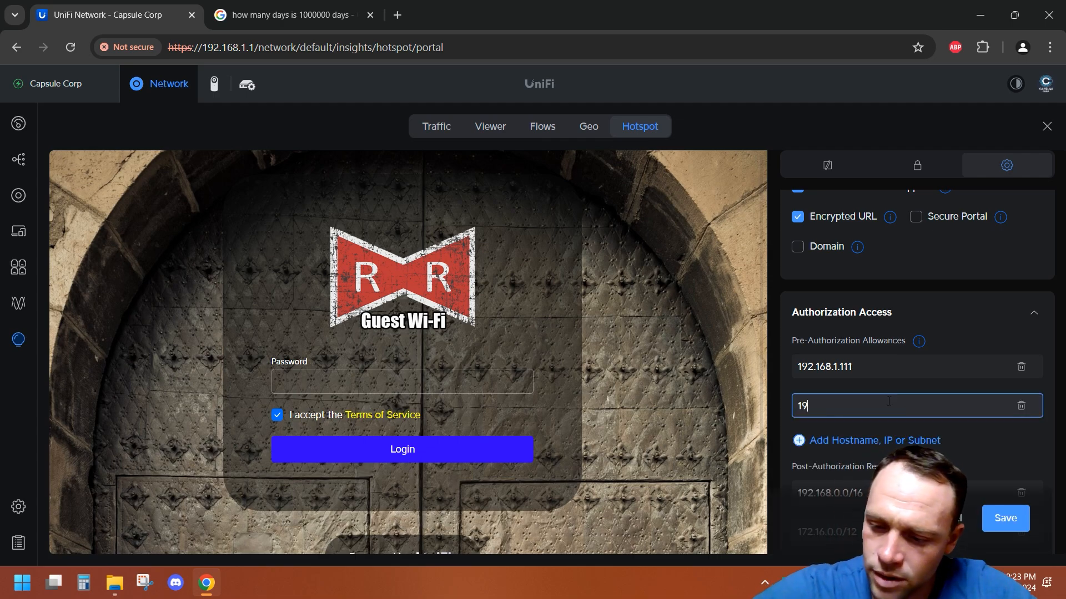
pyautogui.write('2.168.1.')
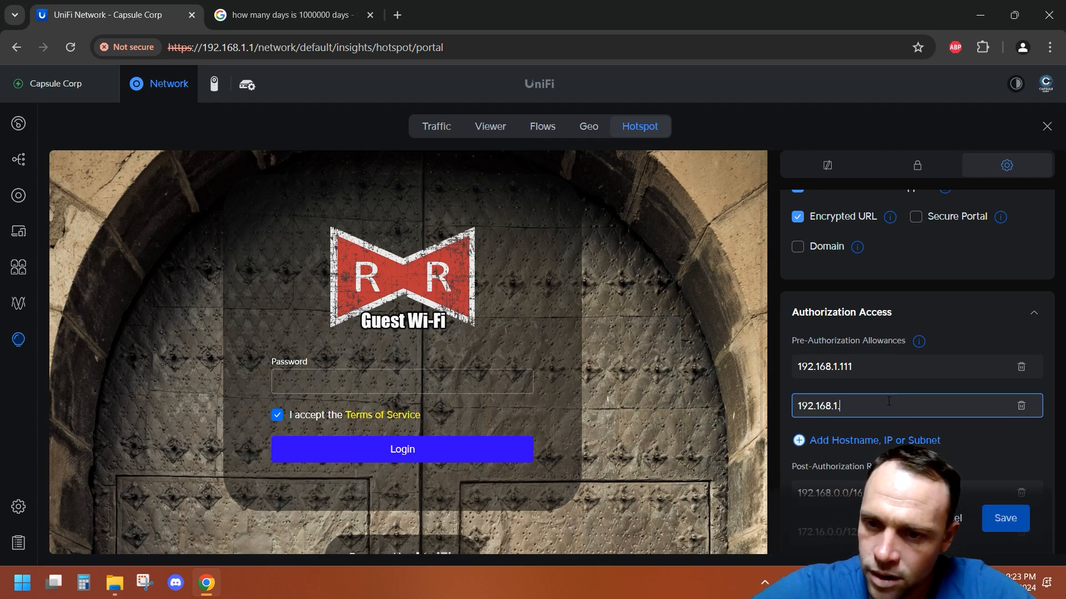
pyautogui.write('187')
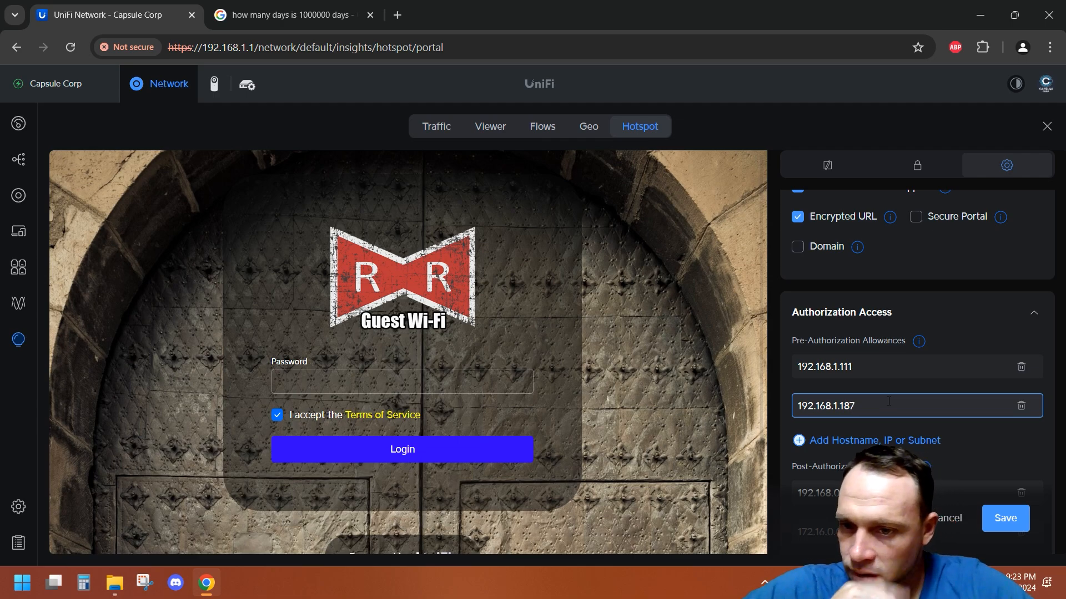
pyautogui.click(1016, 443)
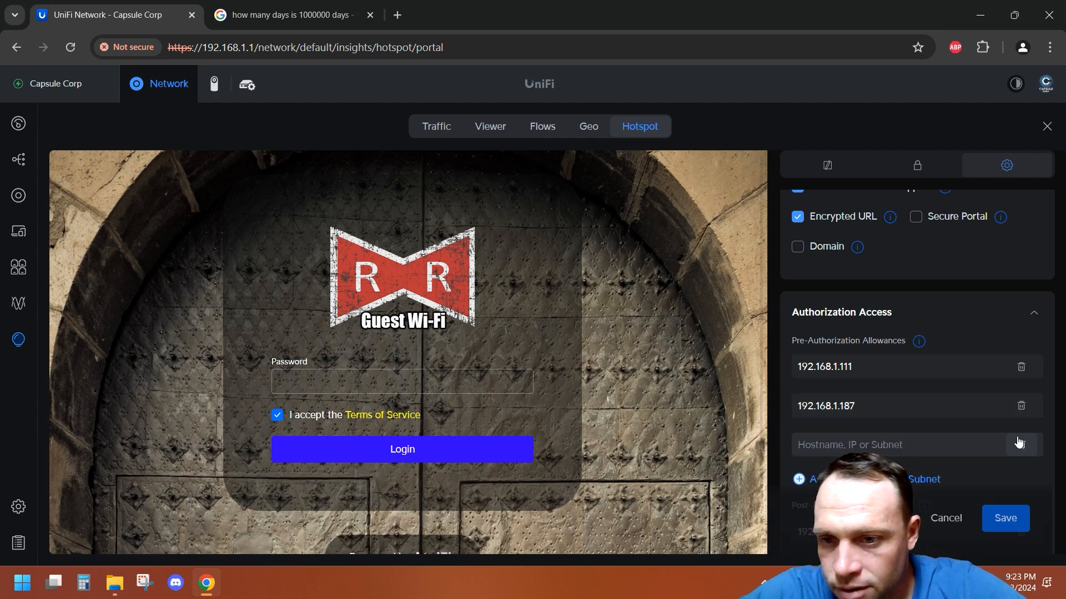
pyautogui.click(975, 404)
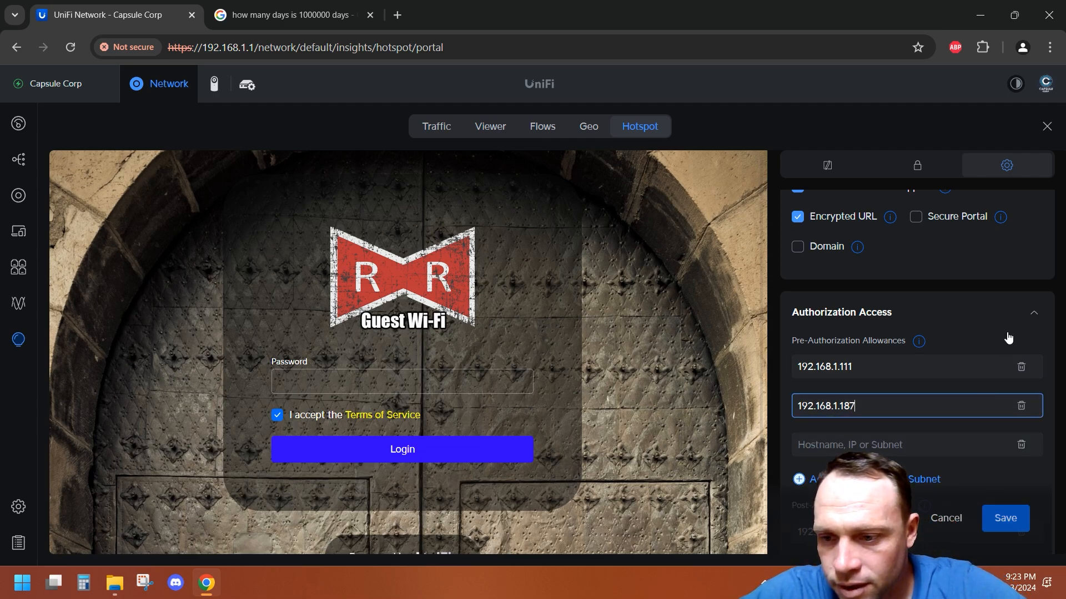
pyautogui.scroll(-3, 1009, 338)
pyautogui.click(1004, 521)
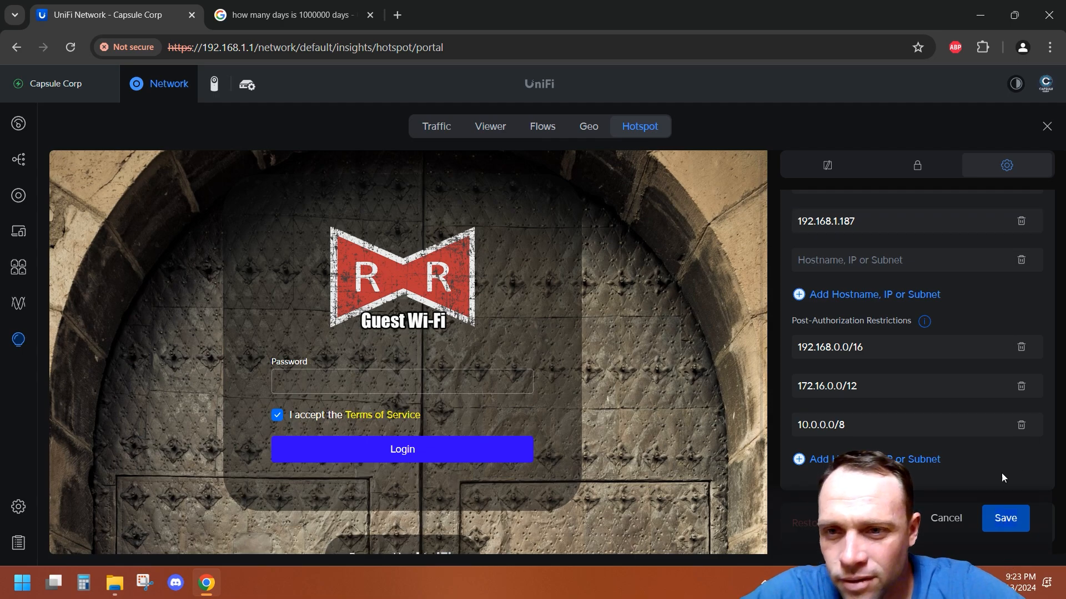
# Step: Check the portal's authentication and settings tabs, then open the client devices list
pyautogui.scroll(2, 981, 260)
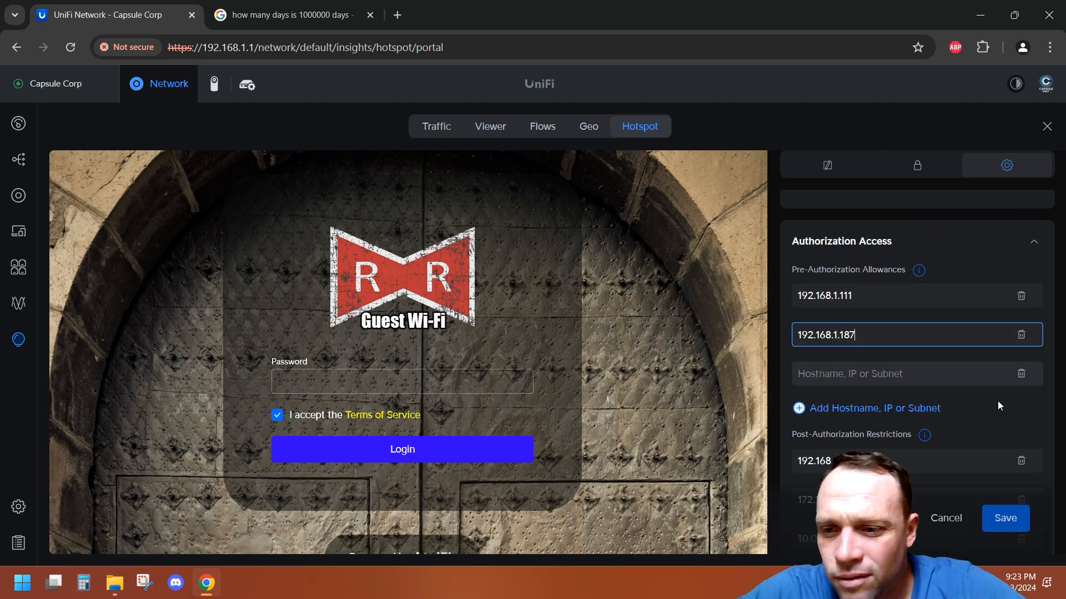
pyautogui.click(924, 175)
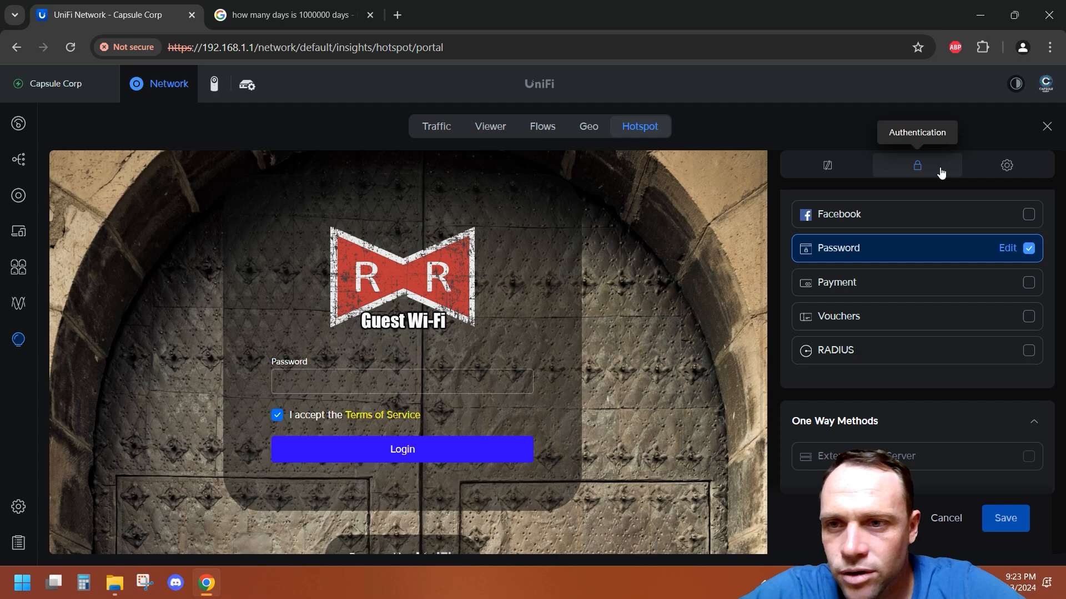
pyautogui.click(975, 173)
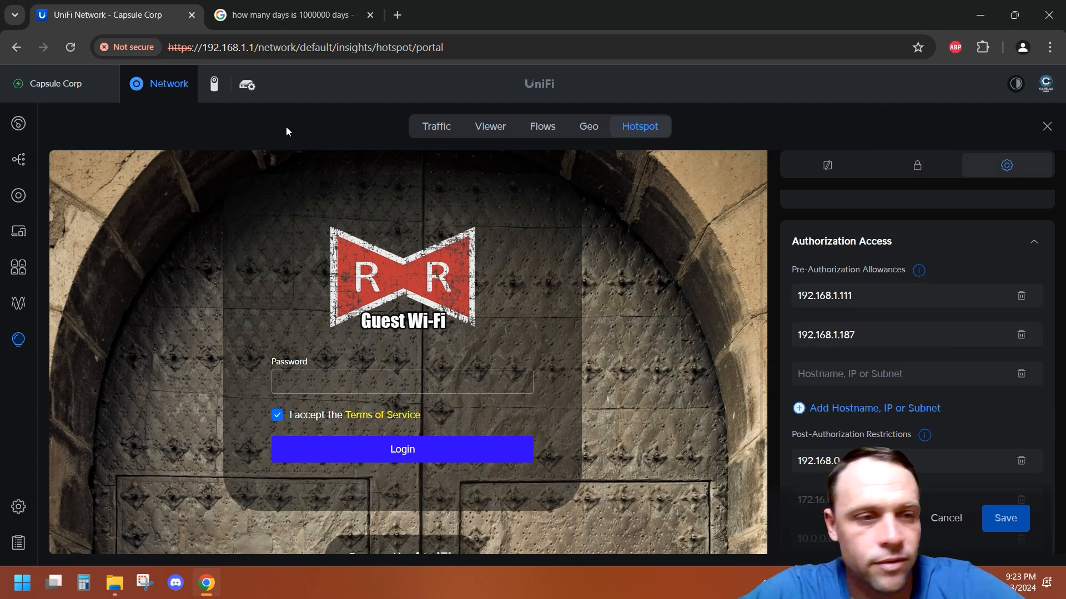
pyautogui.click(18, 231)
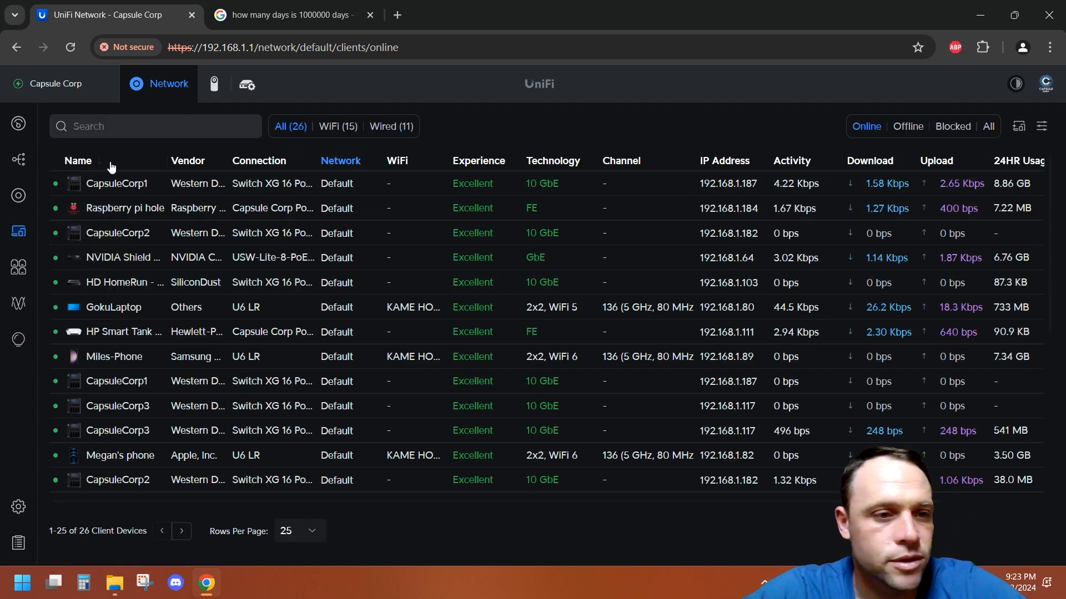
# Step: Open the hotspot landing page editor's settings from Insights
pyautogui.click(18, 507)
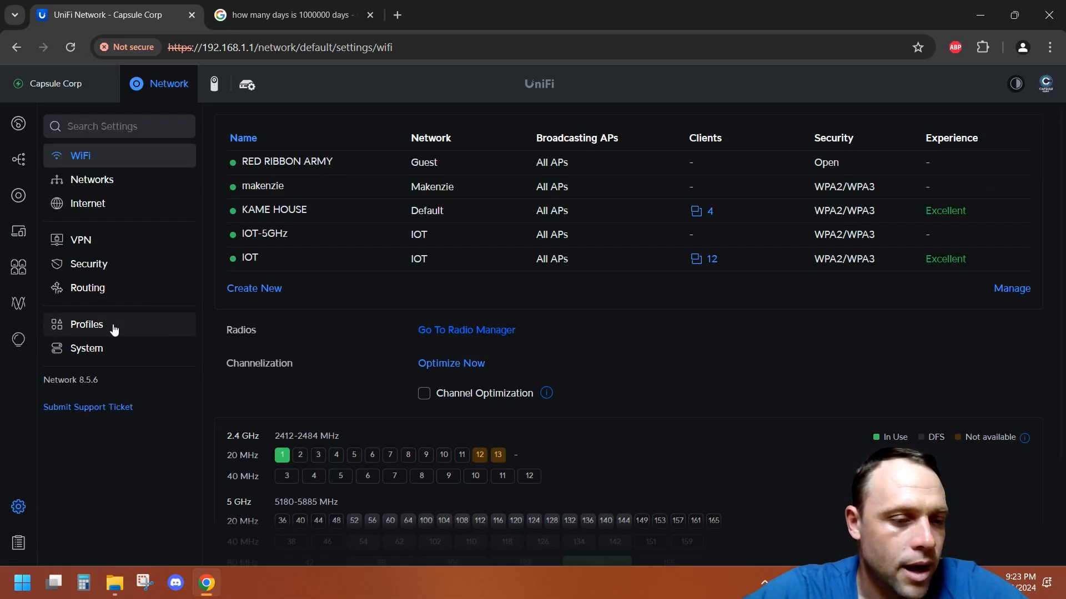
pyautogui.click(20, 338)
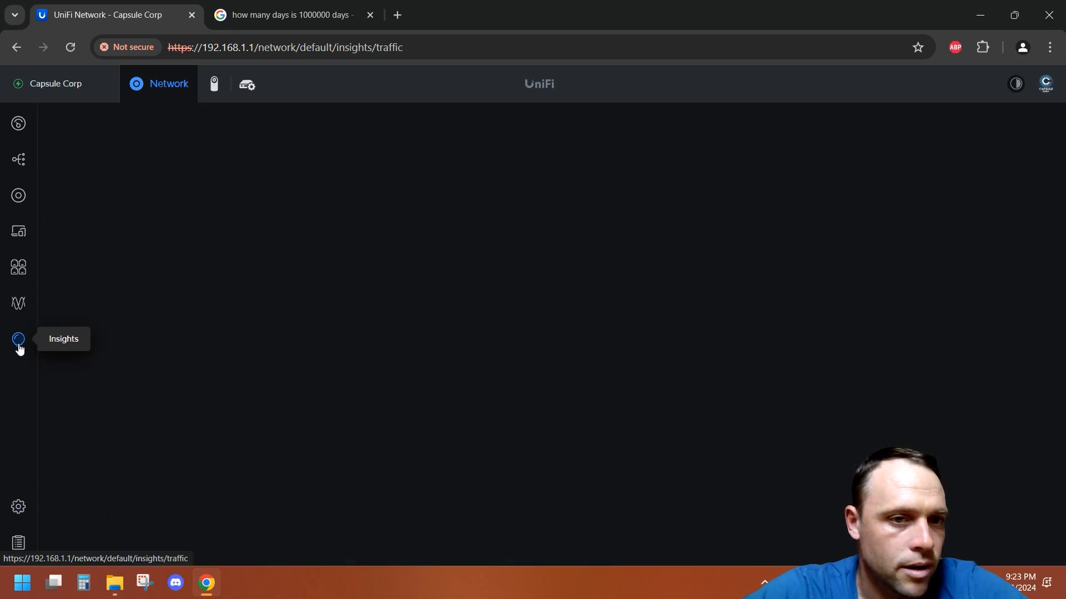
pyautogui.click(641, 129)
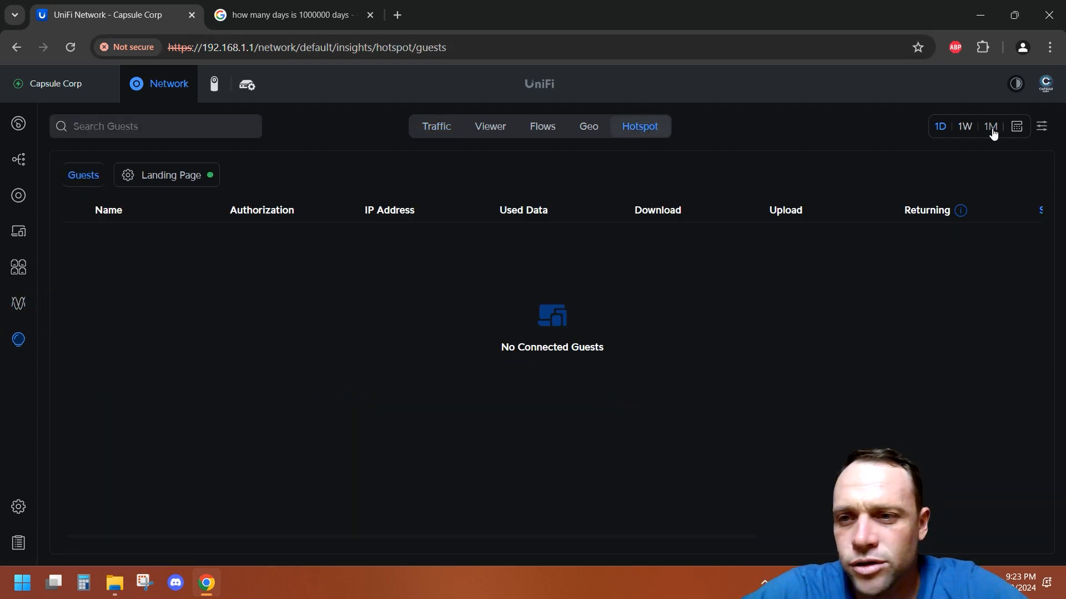
pyautogui.click(193, 188)
pyautogui.scroll(-5, 916, 461)
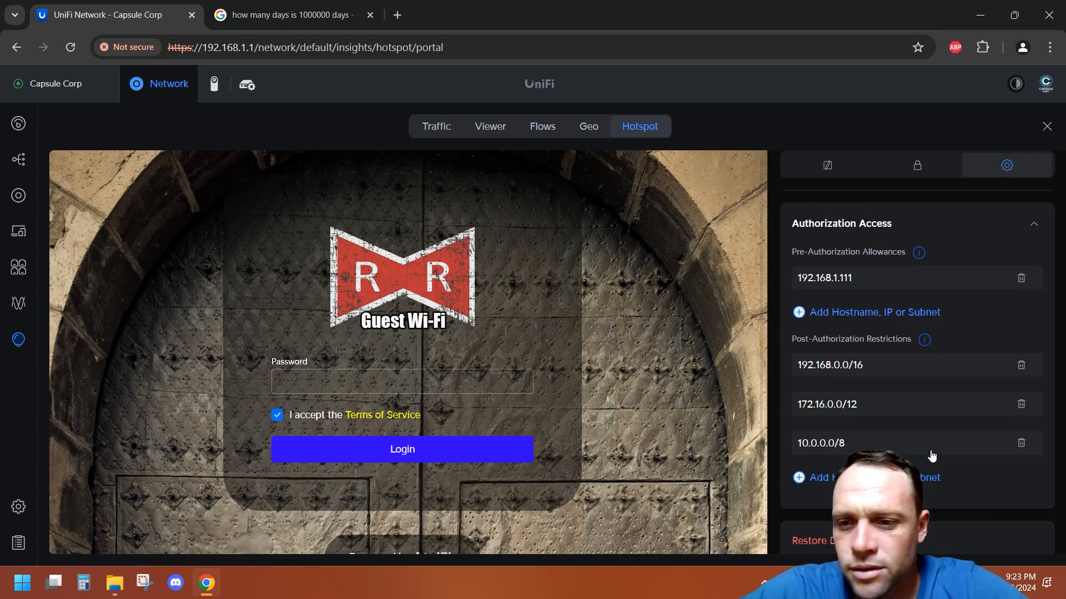
pyautogui.scroll(3, 932, 455)
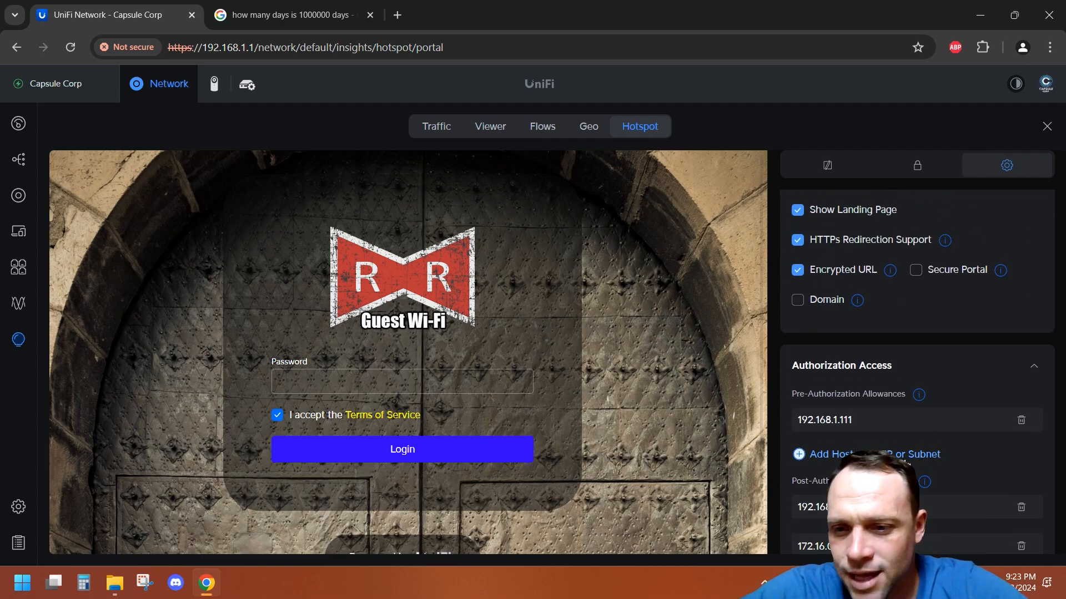
# Step: Add 192.168.1.187 as a pre-authorization allowance and save the portal settings
pyautogui.click(903, 455)
pyautogui.write('192')
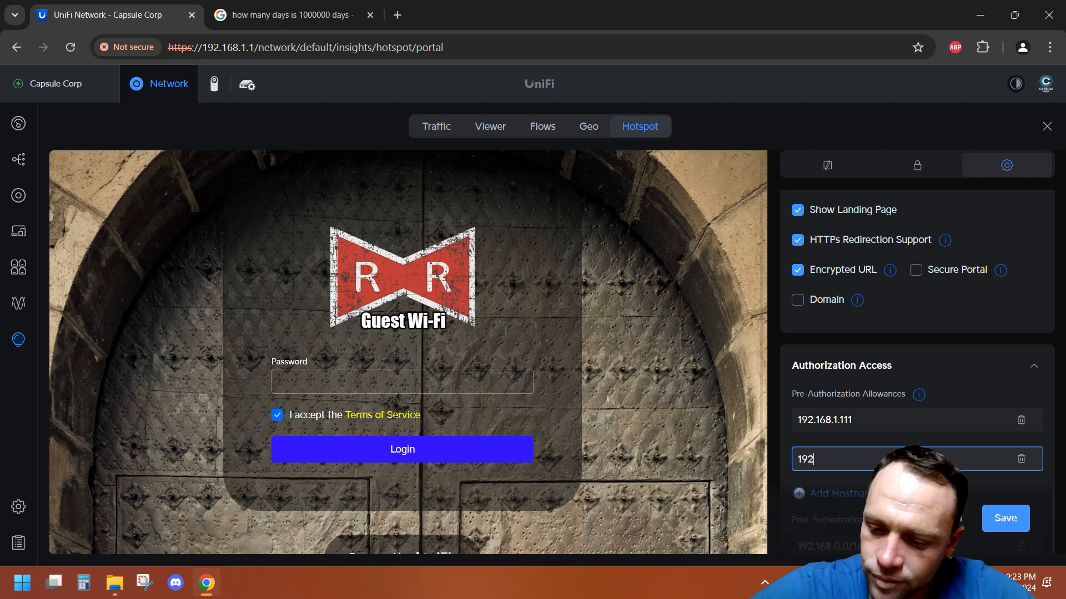
pyautogui.write('.168.1.187')
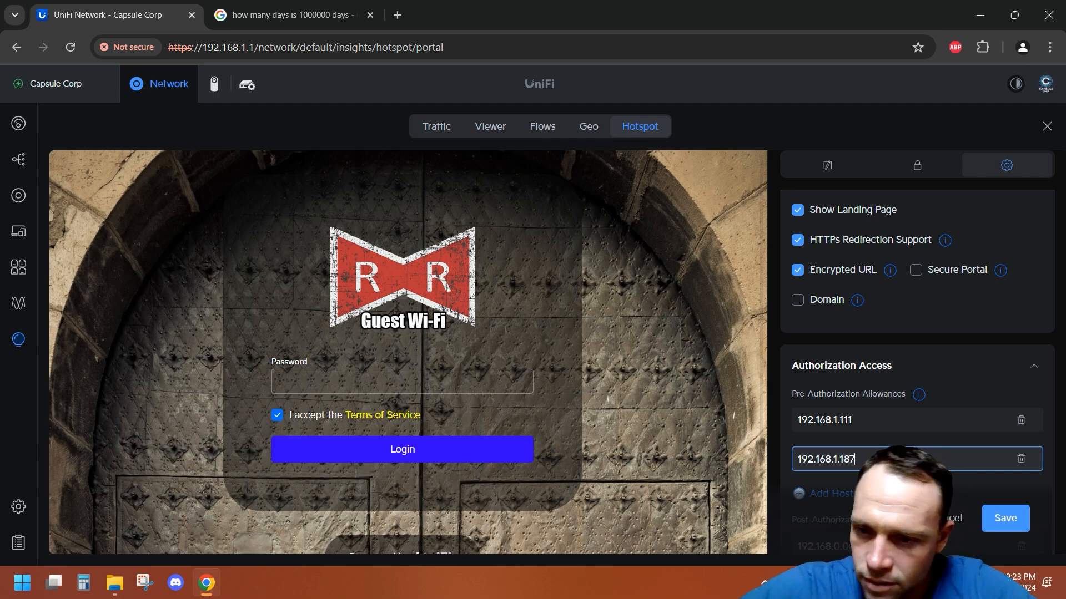
pyautogui.click(1013, 513)
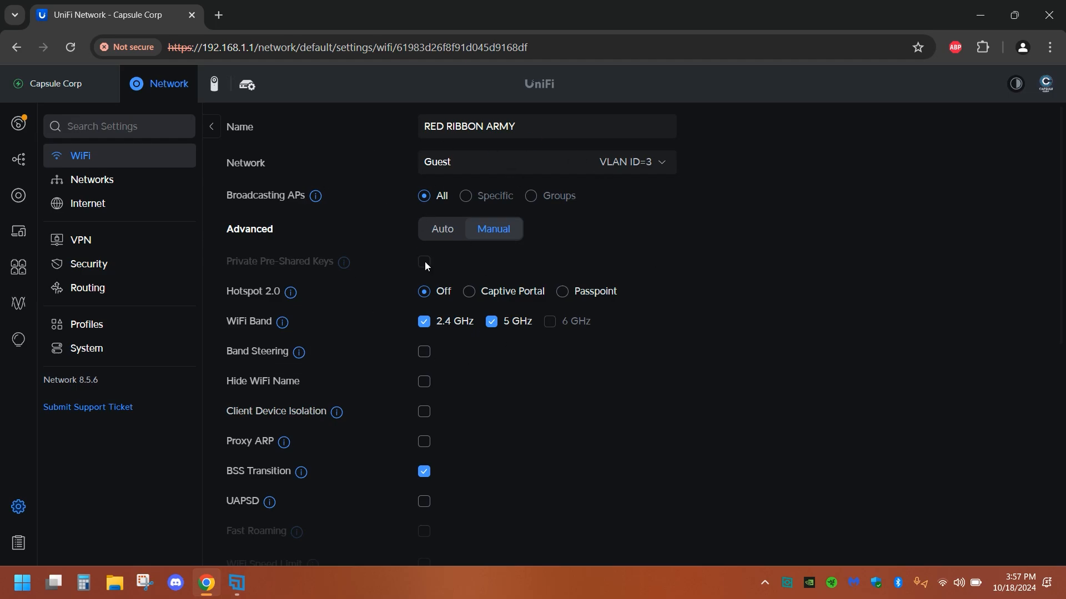
# Step: Review the Guest network's VLAN and guest options and the RED RIBBON ARMY WiFi settings
pyautogui.click(82, 187)
pyautogui.click(334, 216)
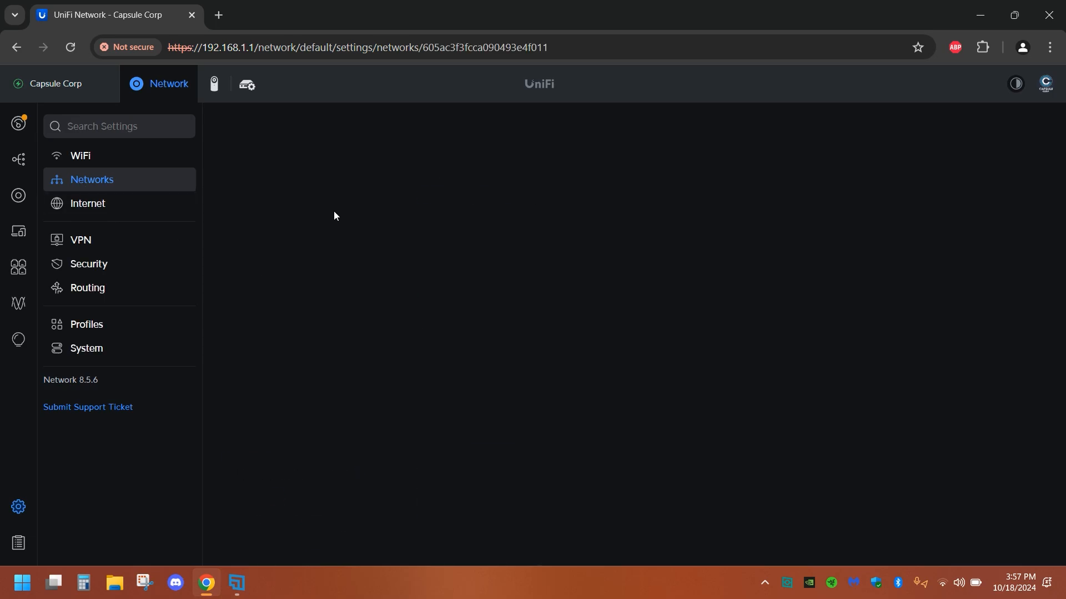
pyautogui.scroll(-4, 491, 443)
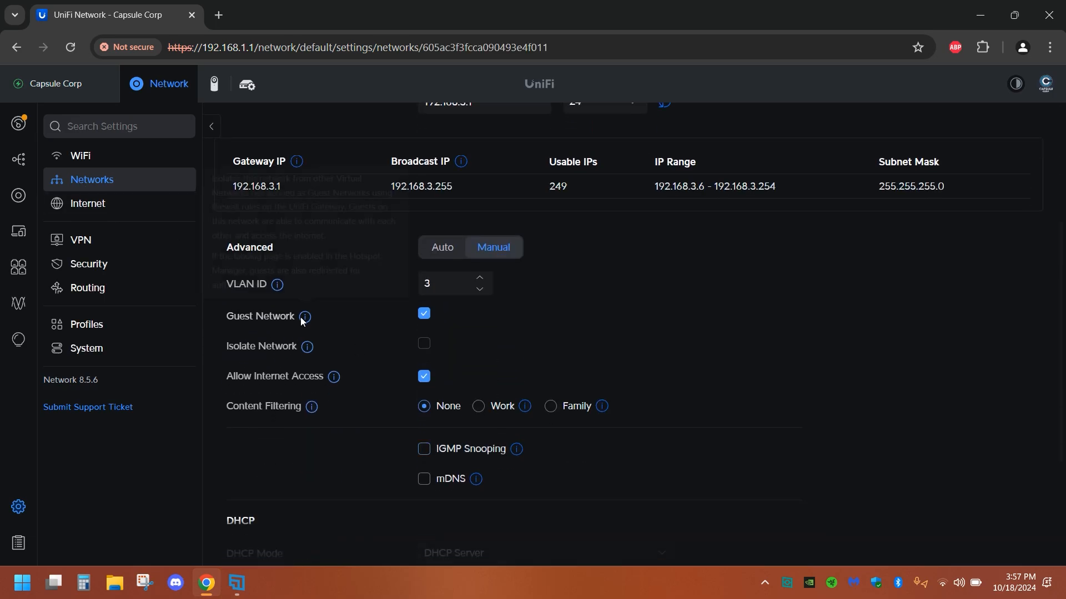
pyautogui.click(57, 161)
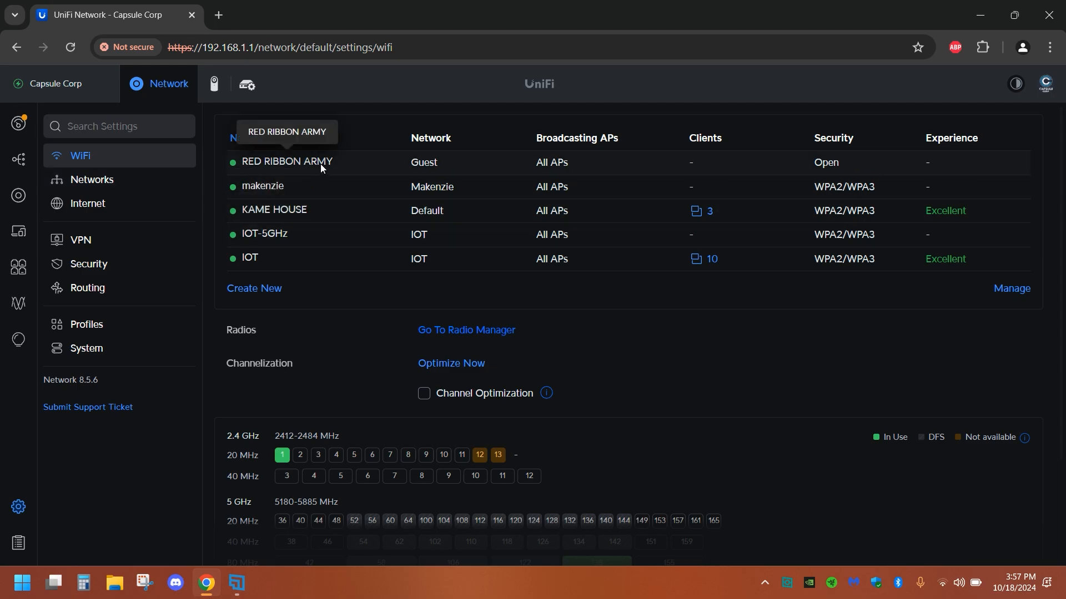
pyautogui.click(443, 169)
pyautogui.scroll(-7, 562, 458)
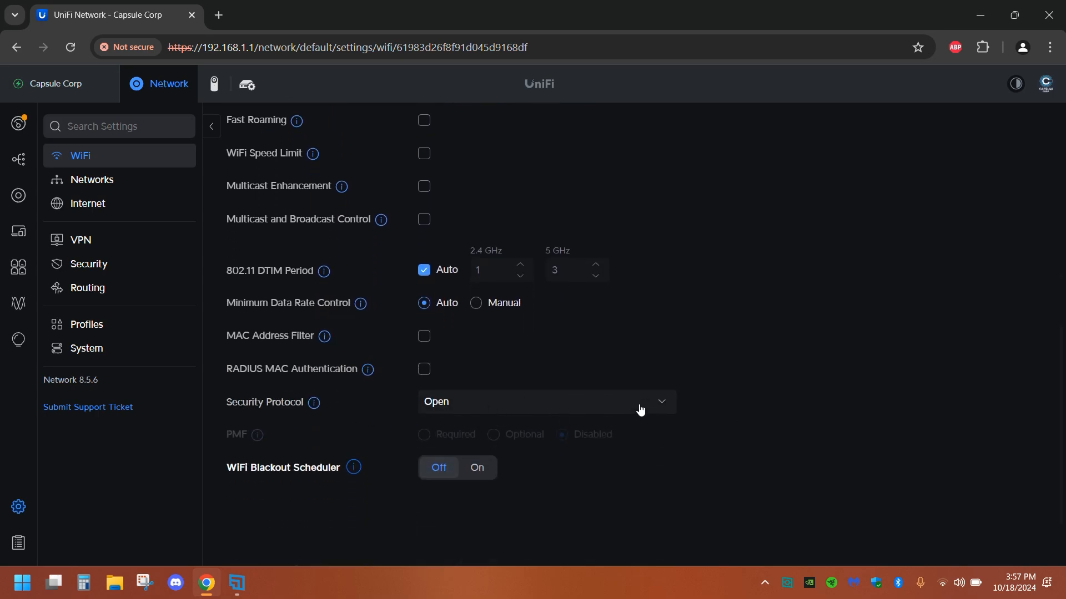
# Step: Open the hotspot landing page editor and review its authentication methods
pyautogui.click(15, 348)
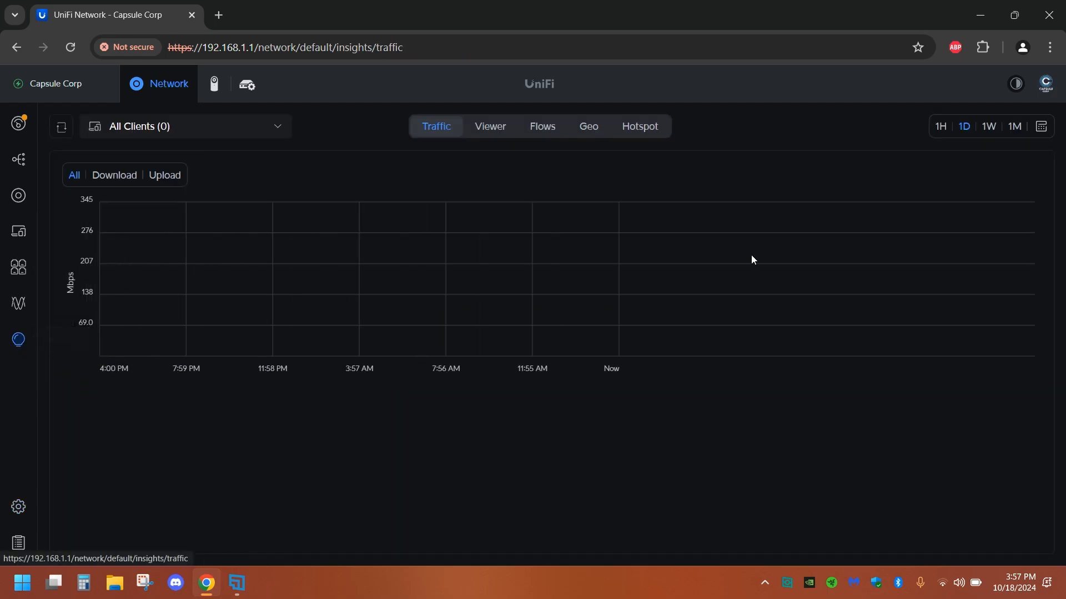
pyautogui.click(644, 129)
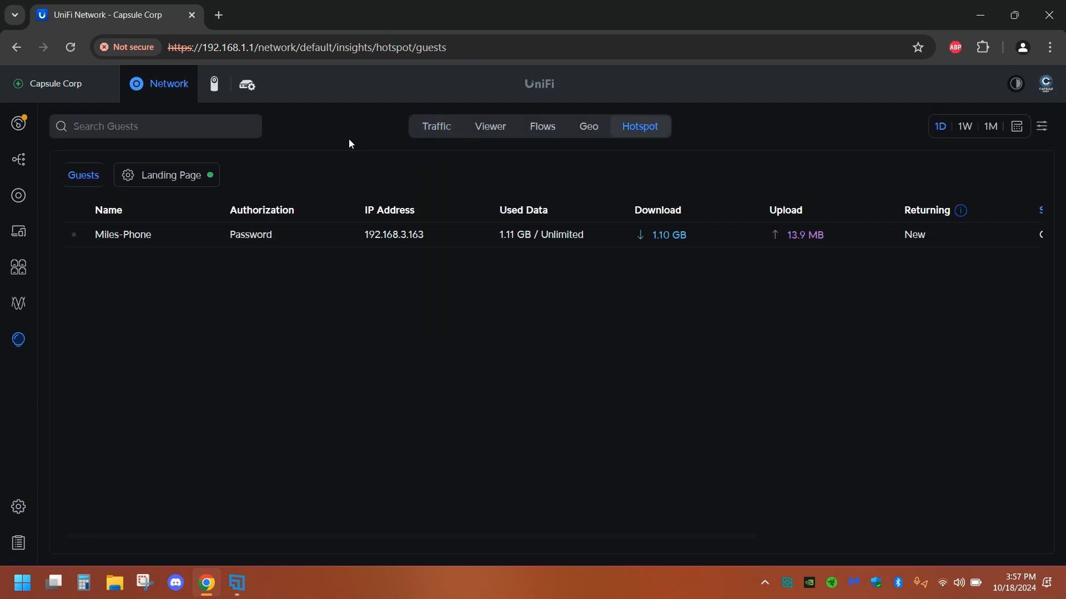
pyautogui.click(175, 175)
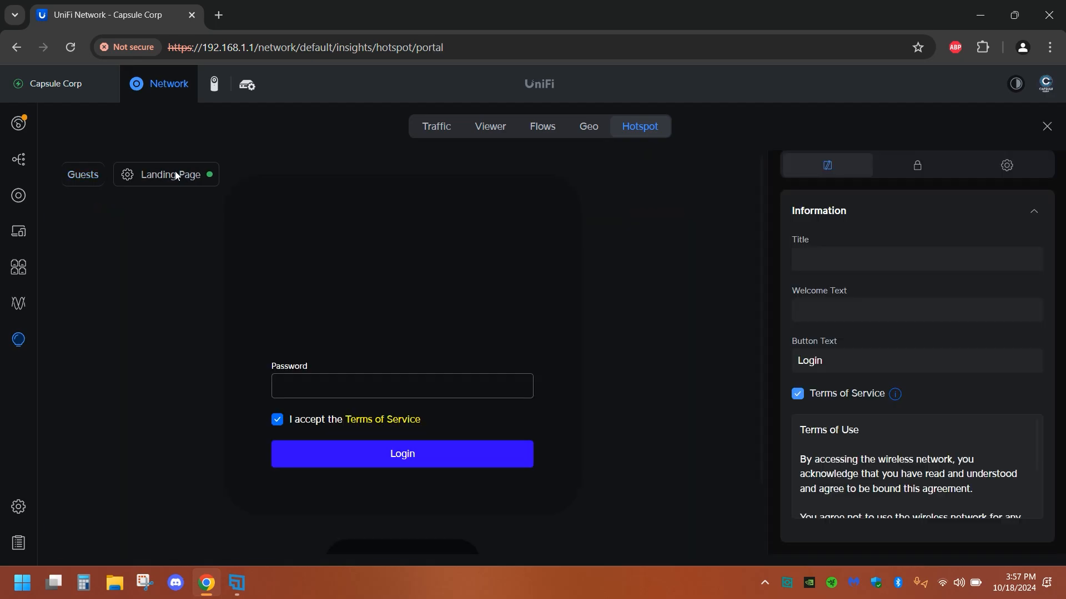
pyautogui.click(916, 170)
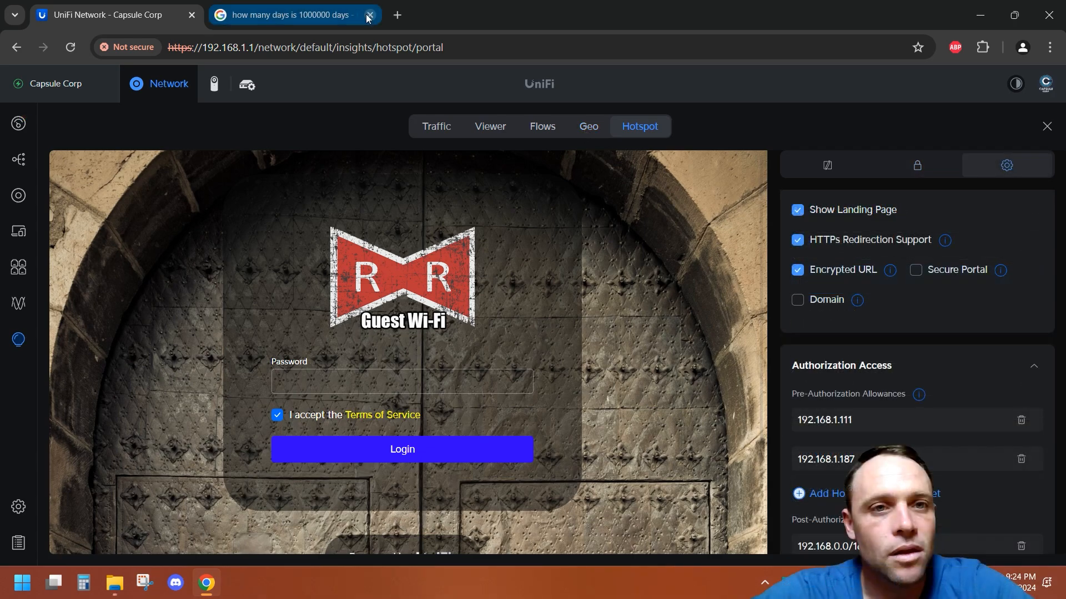
pyautogui.click(370, 15)
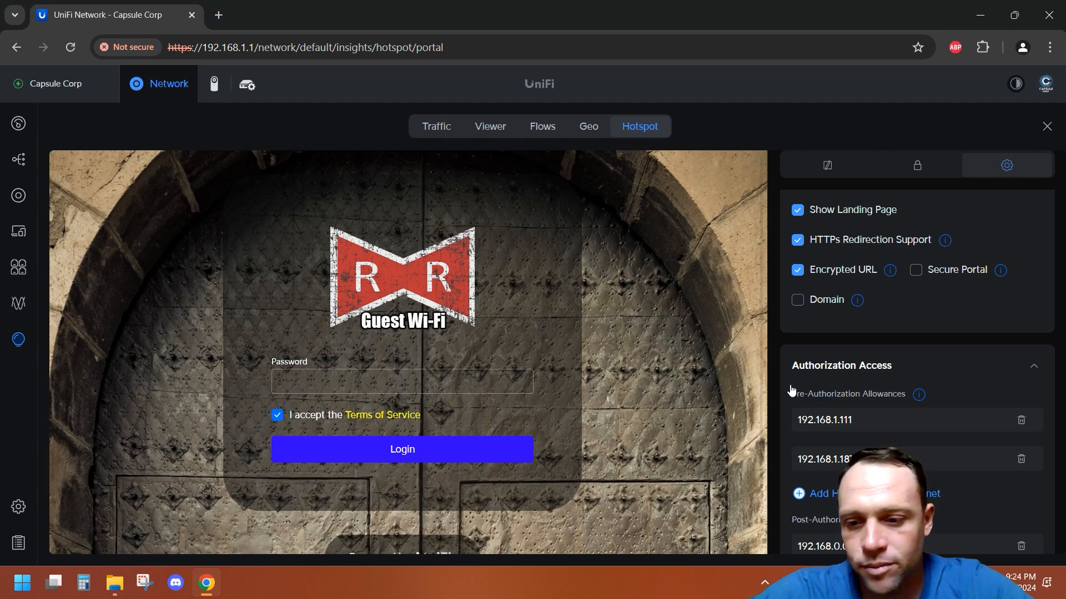
# Step: Switch the computer's Wi-Fi connection from quick settings and open a new browser tab
pyautogui.click(942, 582)
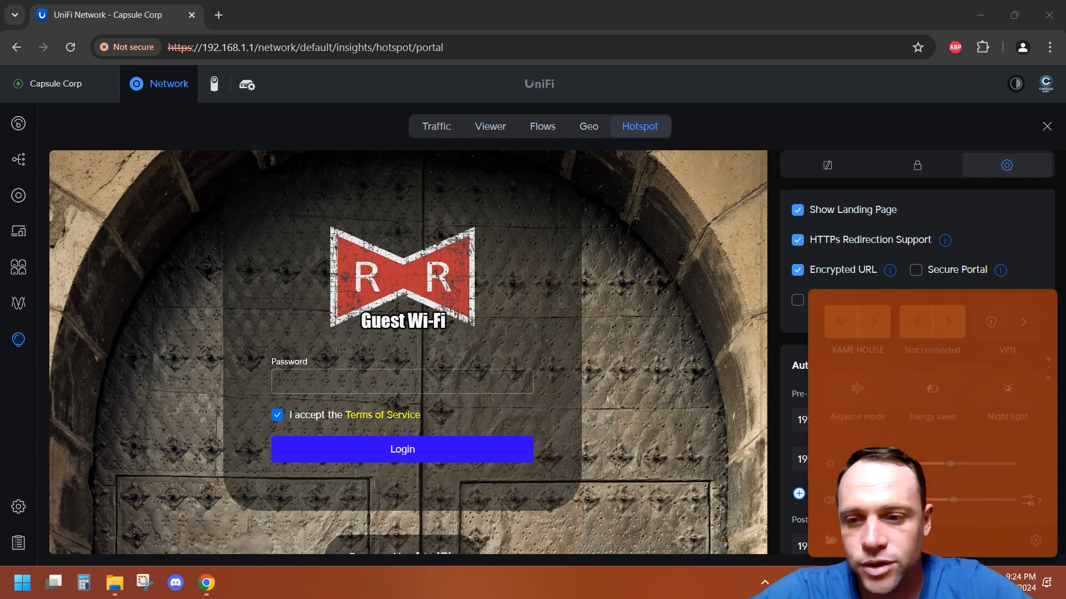
pyautogui.click(831, 325)
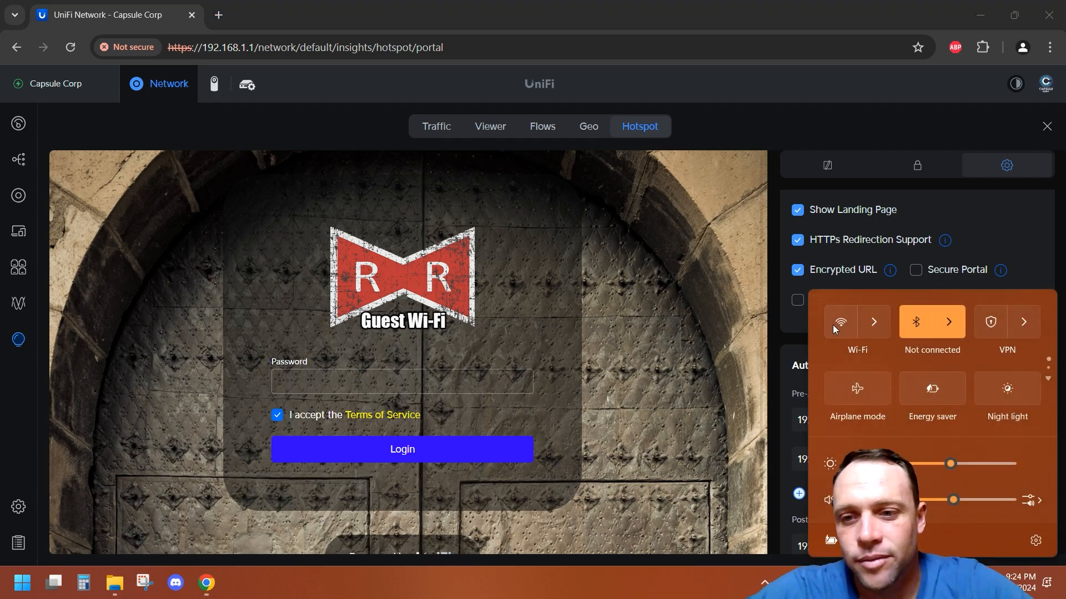
pyautogui.click(218, 15)
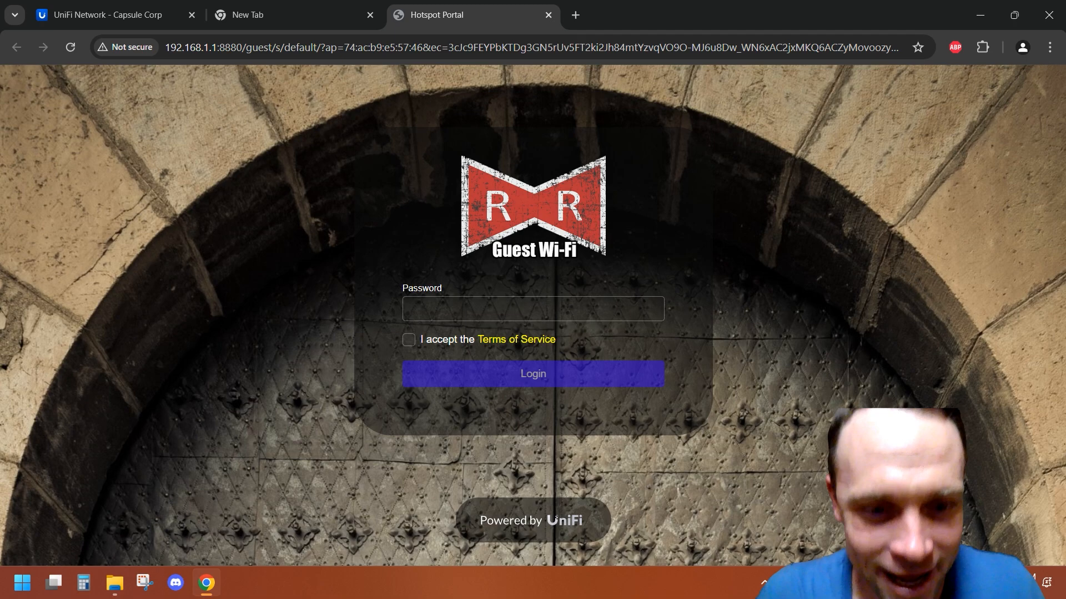
# Step: Accept the terms of service on the hotspot portal and view the Terms of Use
pyautogui.click(410, 340)
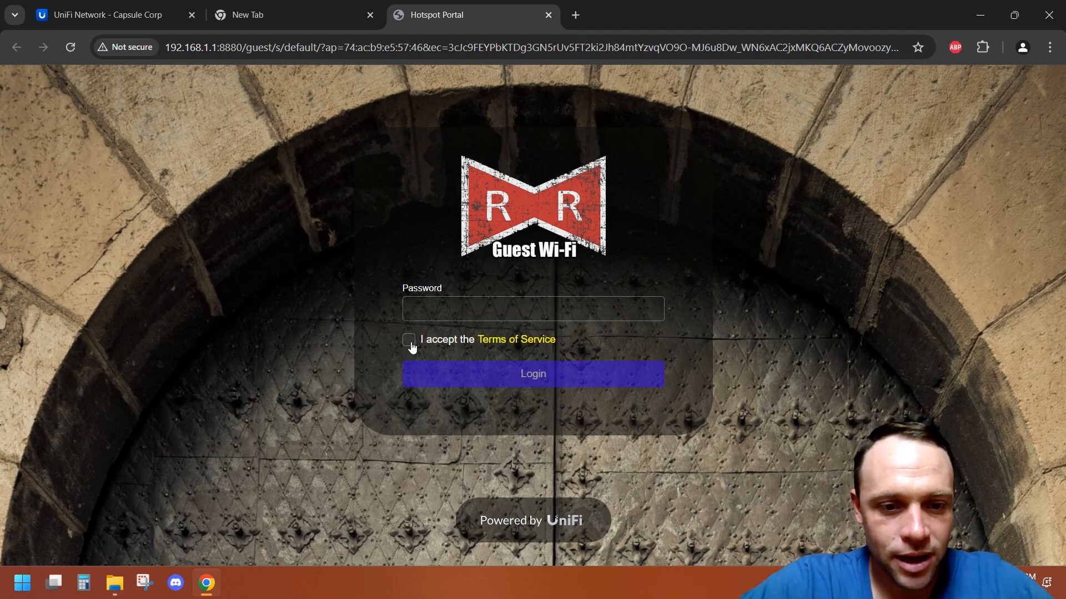
pyautogui.click(499, 339)
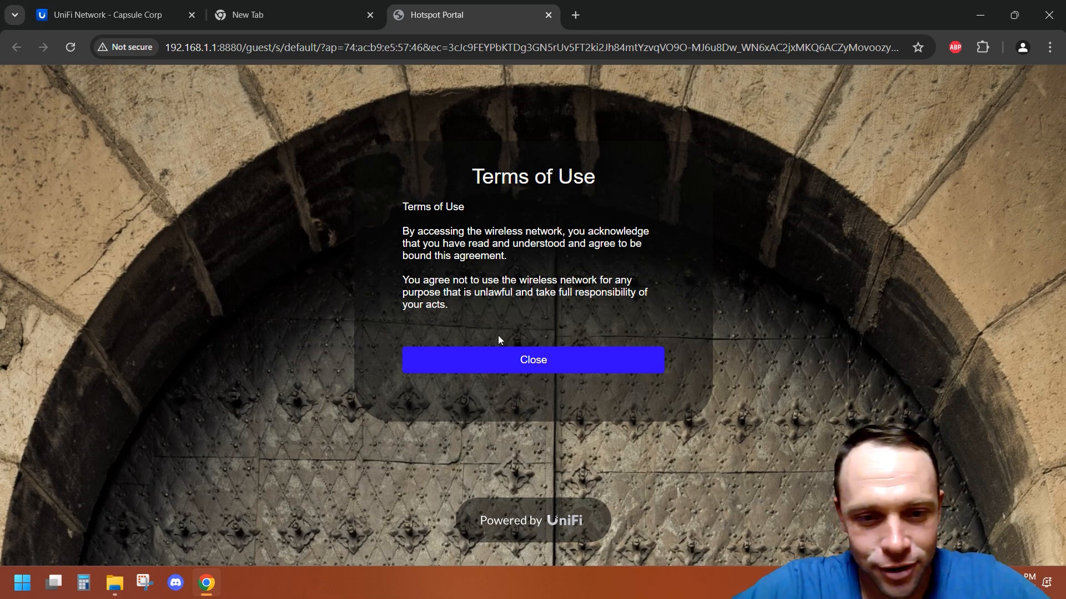
pyautogui.click(520, 361)
# Step: Enter the guest Wi-Fi password, log in through the hotspot portal, and decline saving the password
pyautogui.click(524, 309)
pyautogui.write('a')
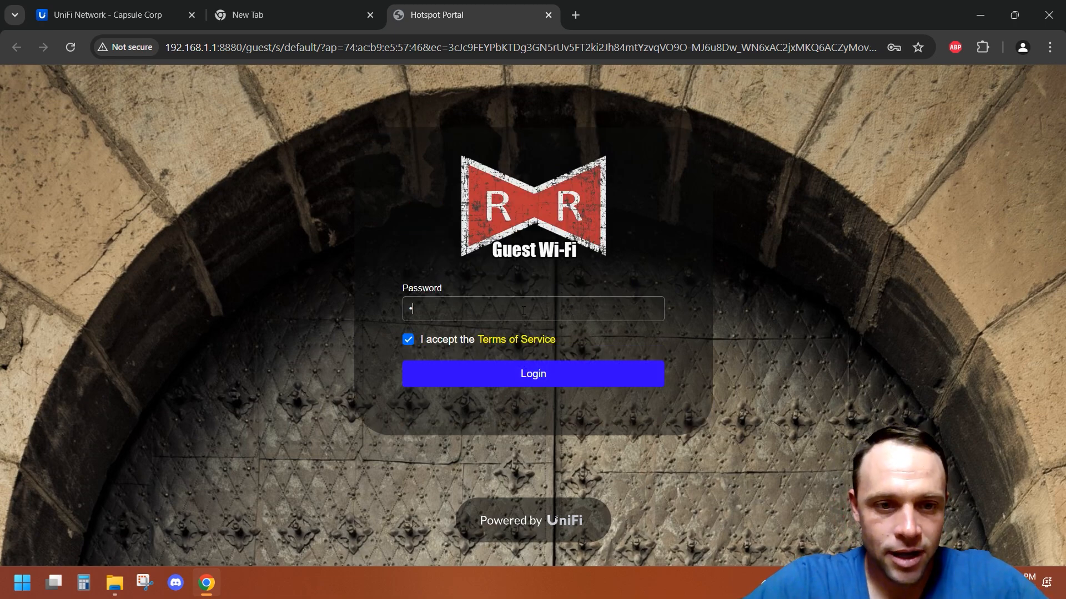
pyautogui.press('BackSpace')
pyautogui.write('••••')
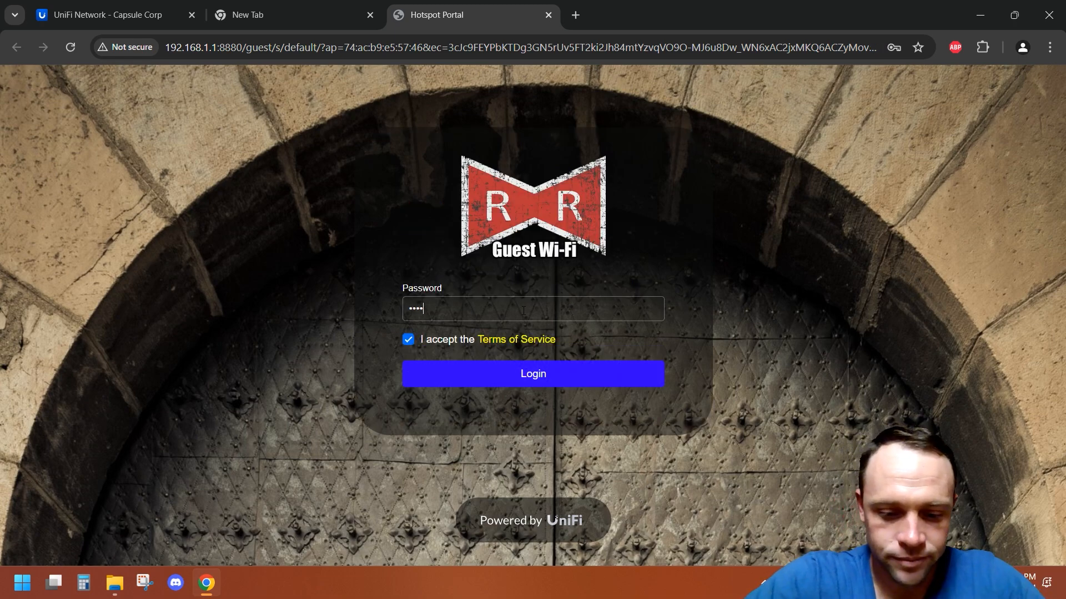
pyautogui.write('•••••')
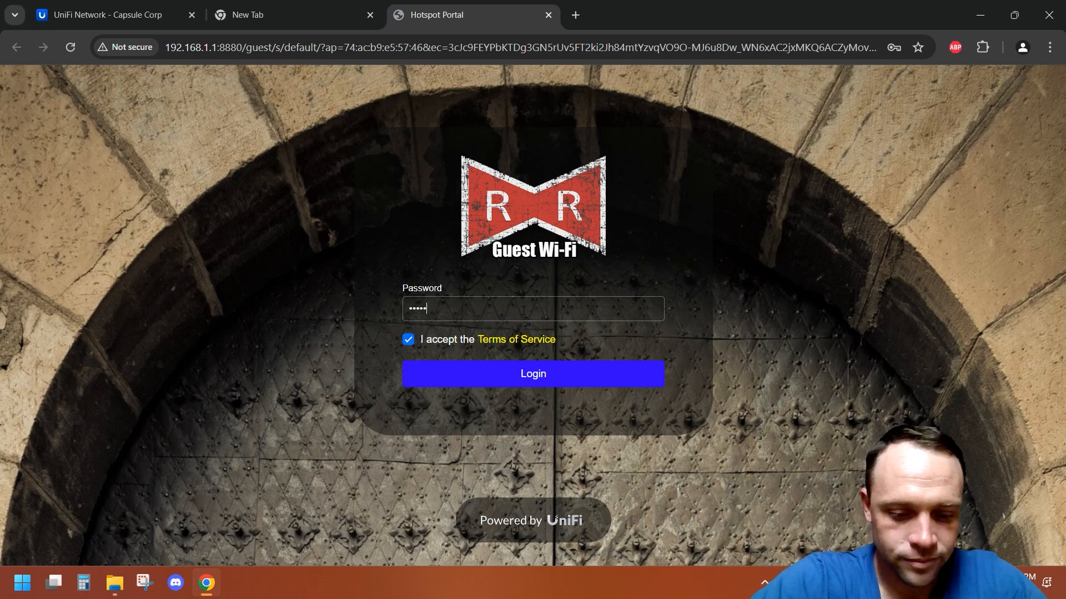
pyautogui.click(552, 375)
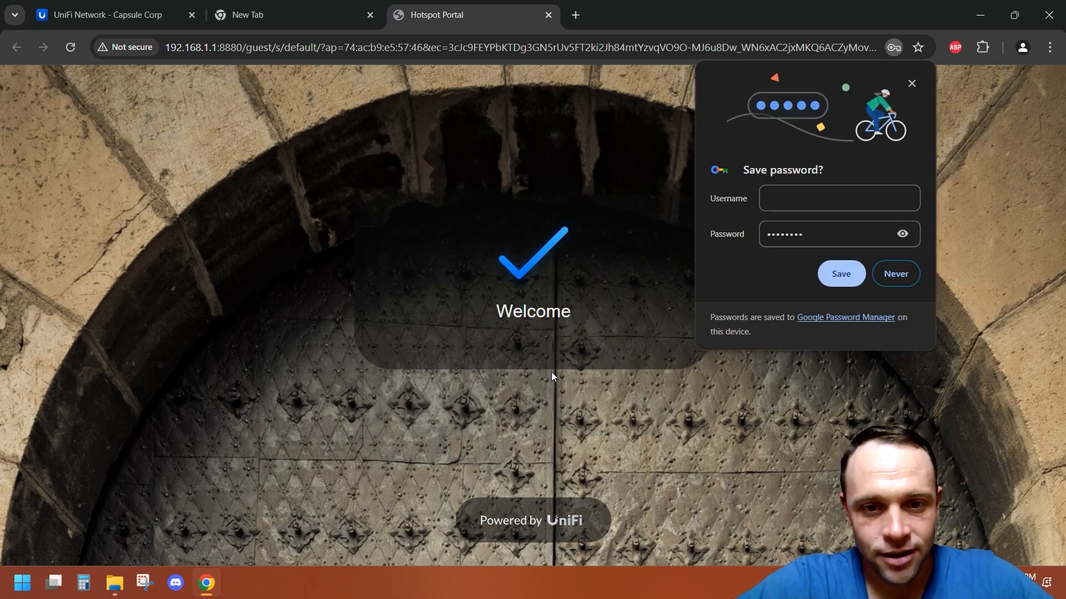
pyautogui.click(899, 278)
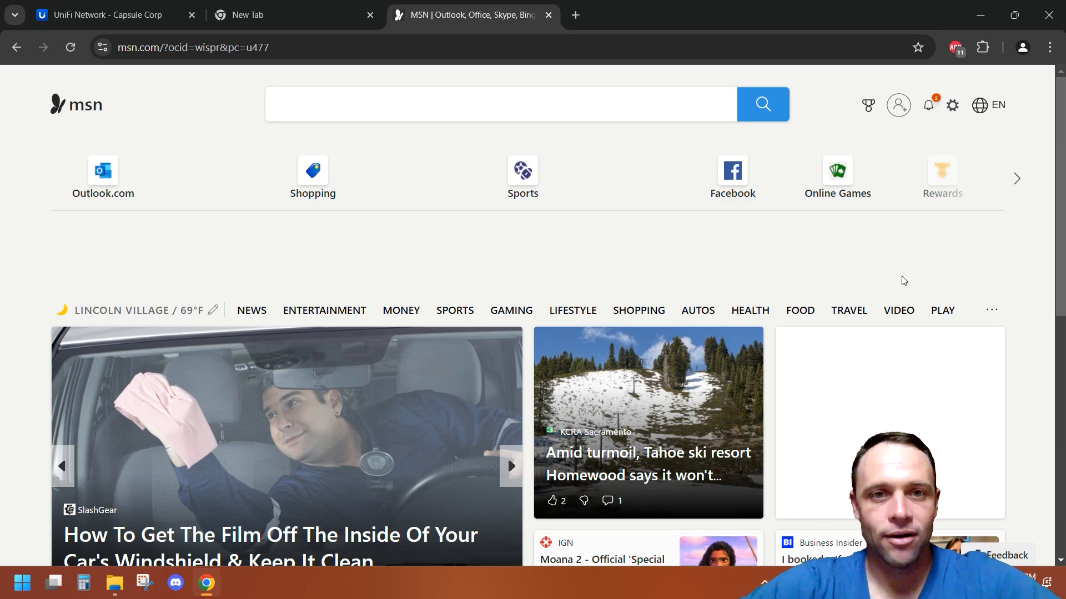
# Step: Open the Movies network drive on 192.168.1.187 in File Explorer to check NAS access from the guest Wi-Fi
pyautogui.doubleClick(785, 7)
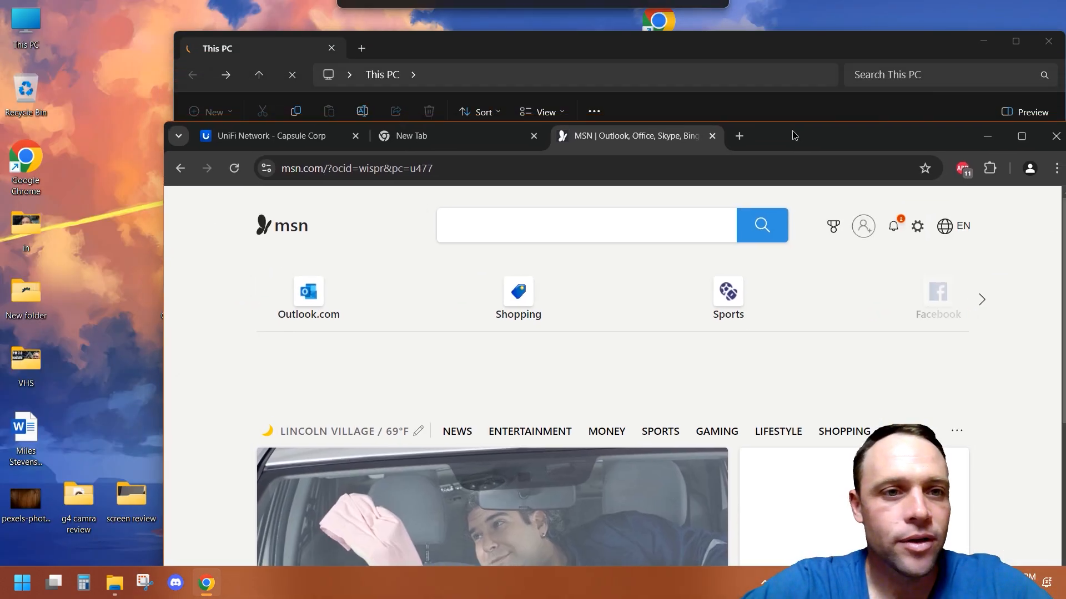
pyautogui.click(777, 36)
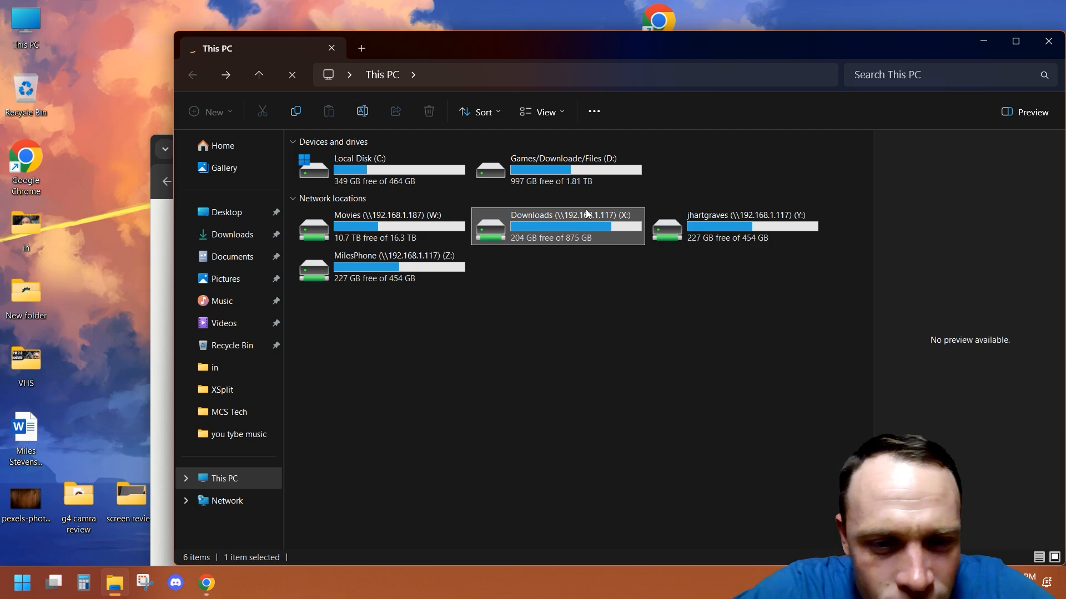
pyautogui.click(1043, 45)
pyautogui.doubleClick(41, 14)
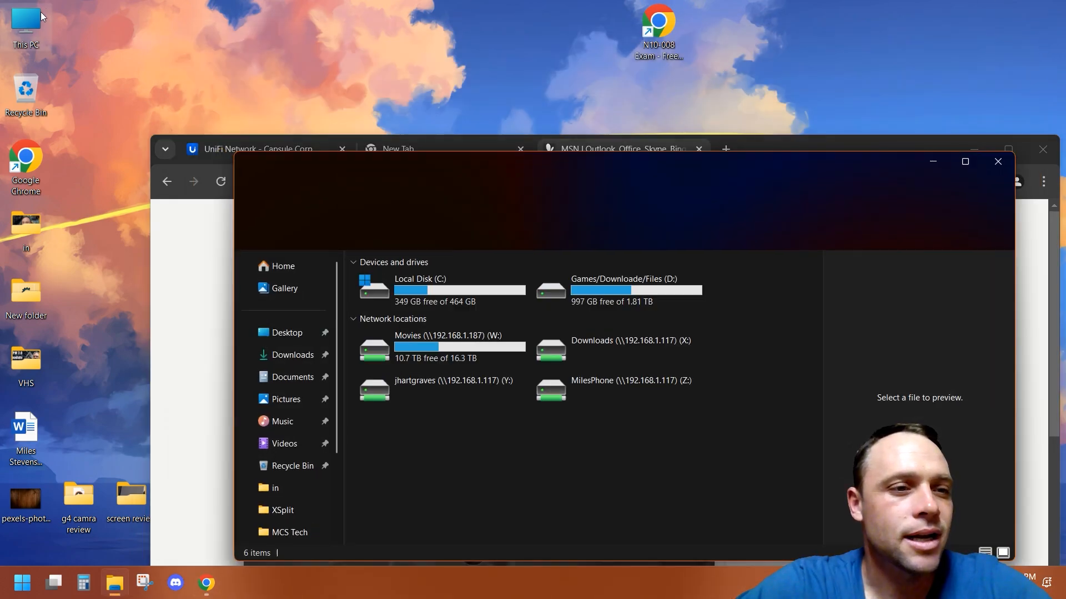
pyautogui.doubleClick(482, 358)
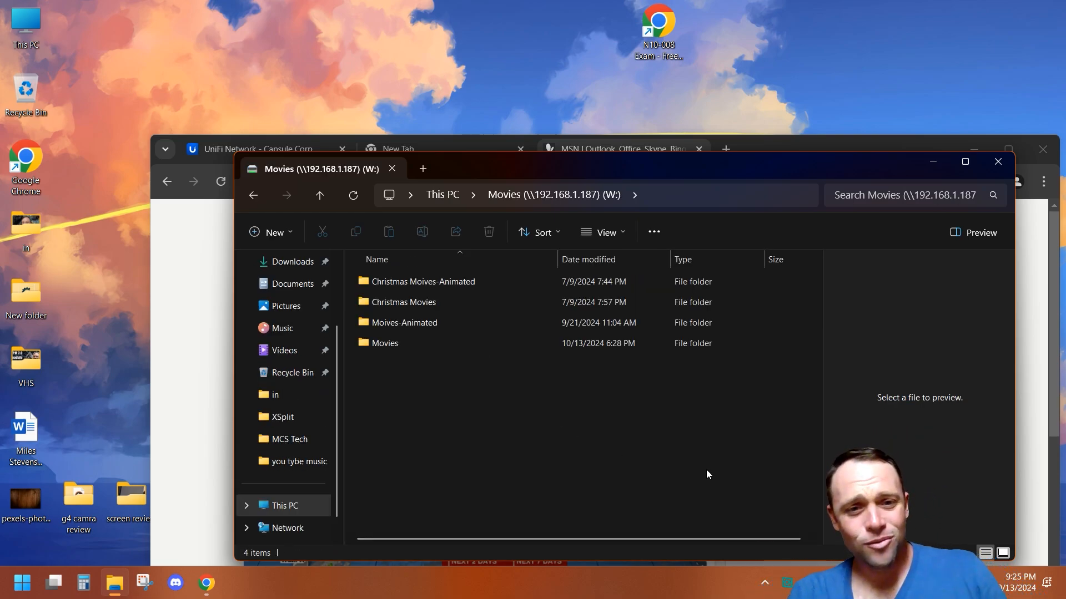
pyautogui.click(256, 194)
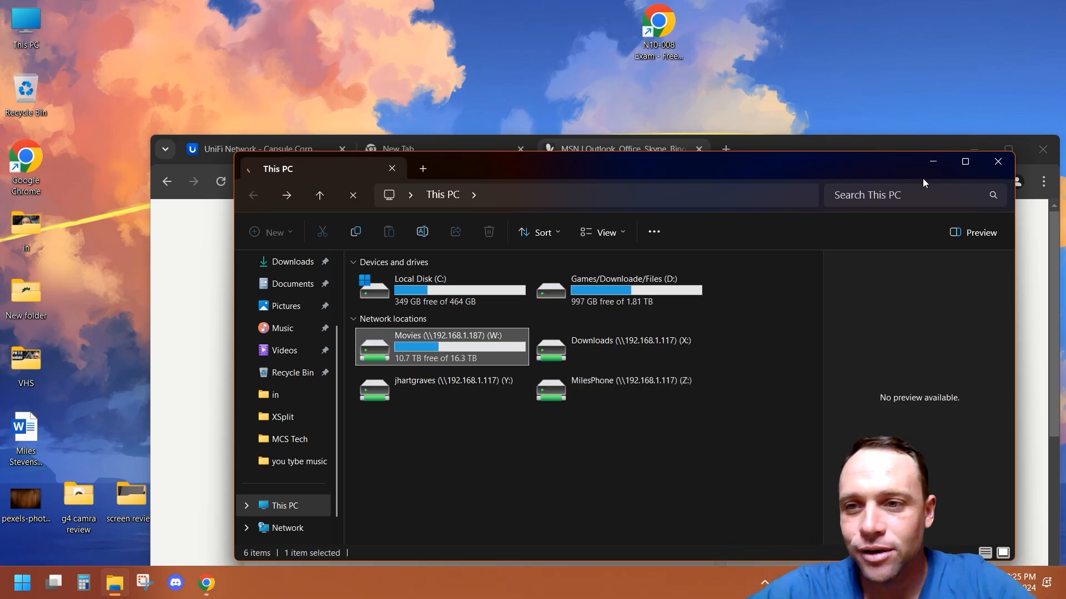
# Step: Move the File Explorer window aside and close the MSN tab
pyautogui.moveTo(885, 173); pyautogui.dragTo(728, 92)
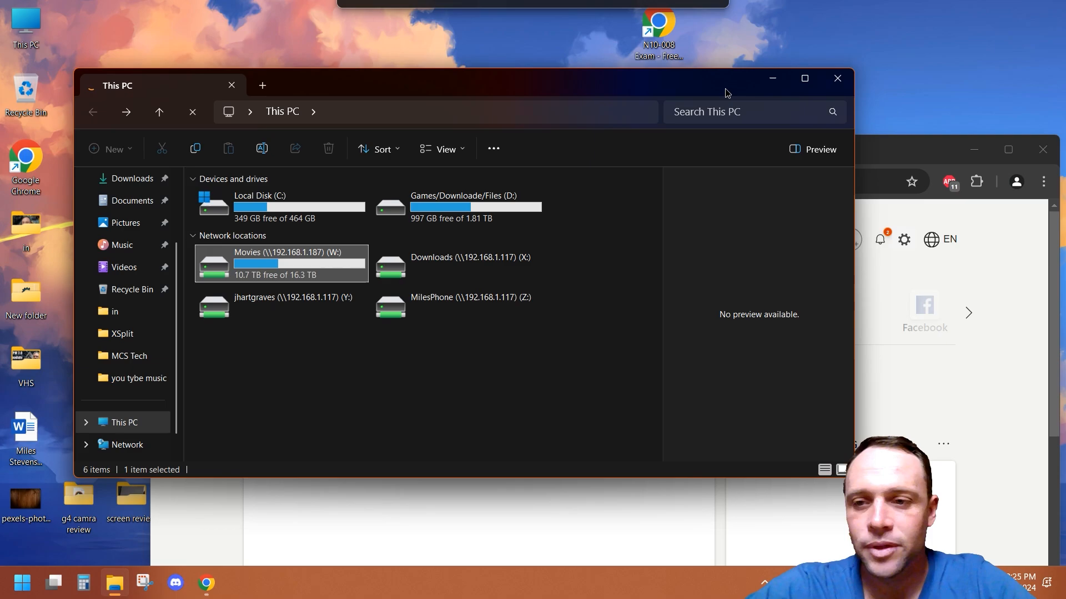
pyautogui.moveTo(888, 149); pyautogui.dragTo(848, 4)
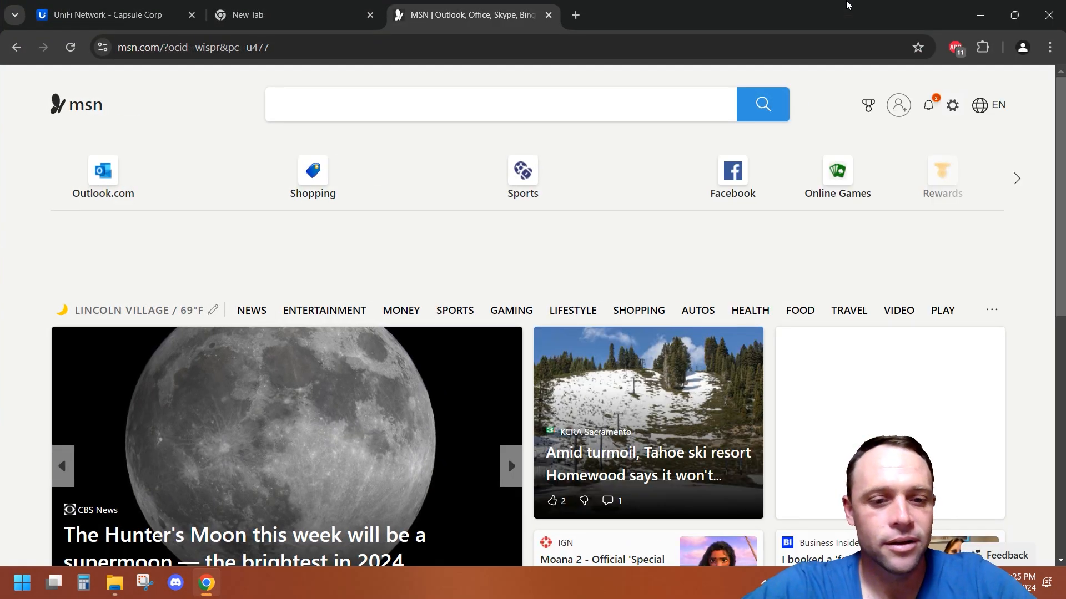
pyautogui.click(548, 16)
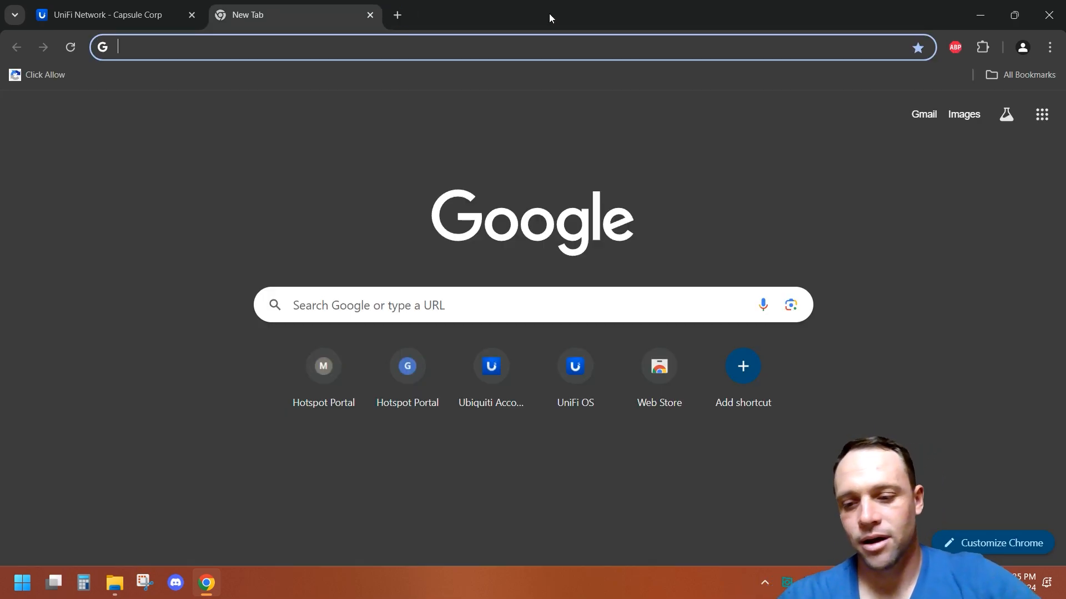
# Step: Open the quick settings panel to check the connected Wi-Fi network, then close it
pyautogui.click(950, 583)
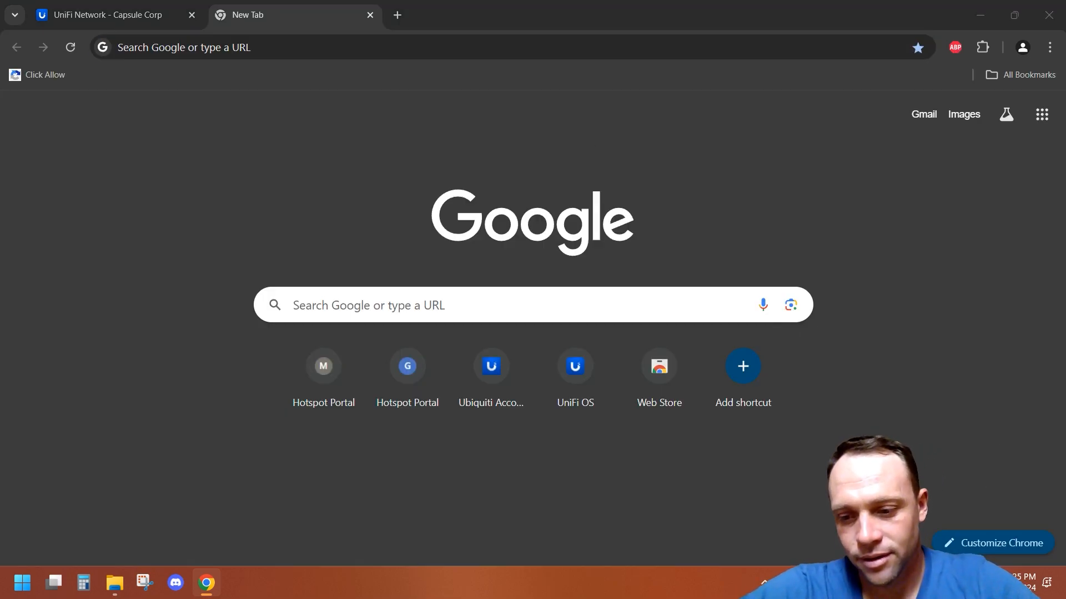
pyautogui.click(842, 322)
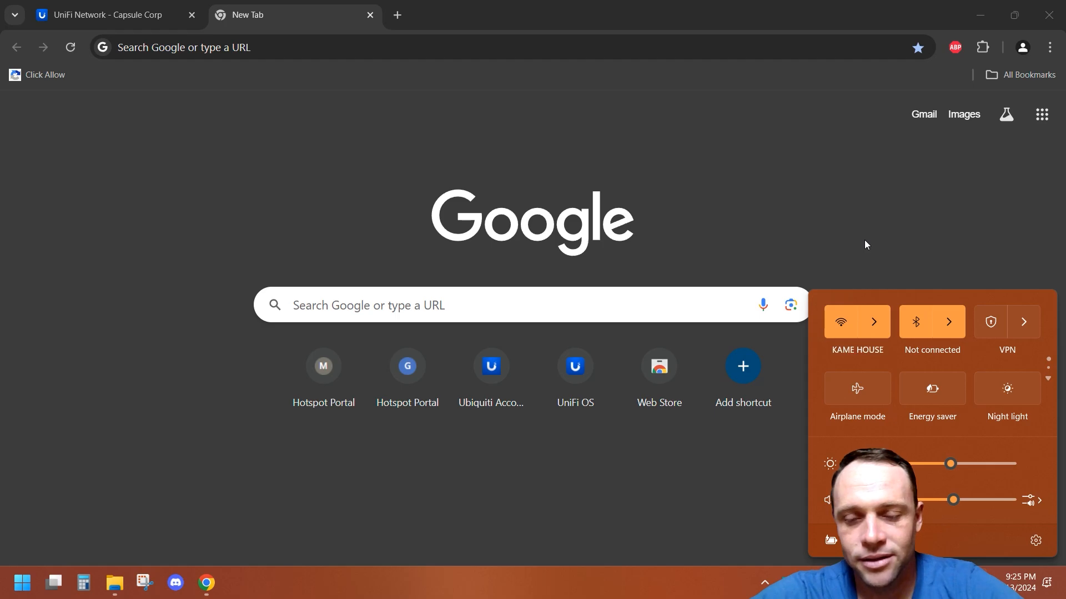
pyautogui.click(533, 140)
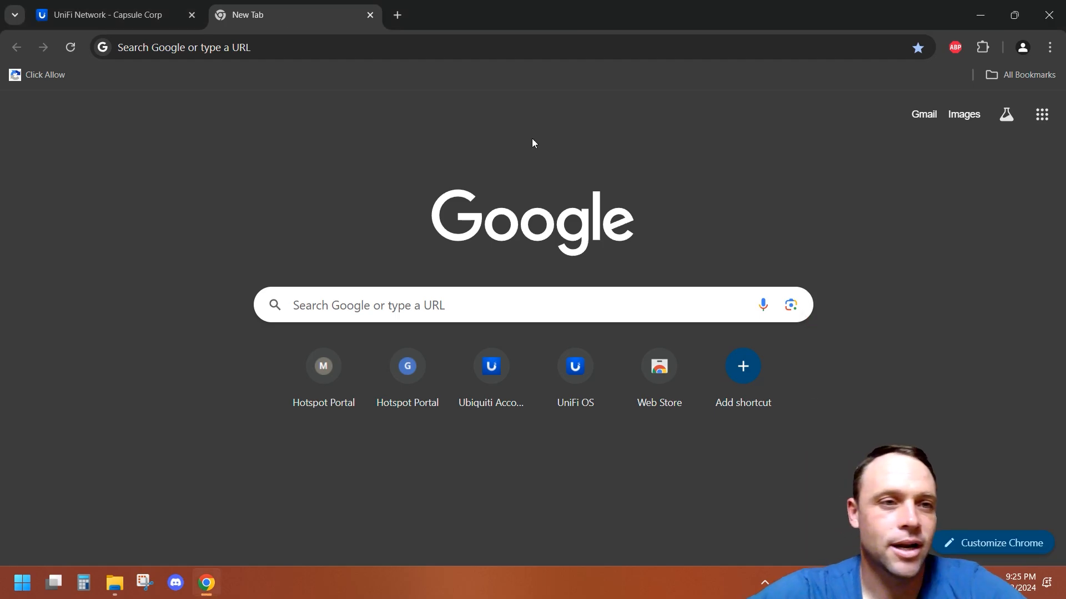
# Step: Reload the UniFi hotspot portal page and review the authorization access allowances in its settings
pyautogui.click(100, 15)
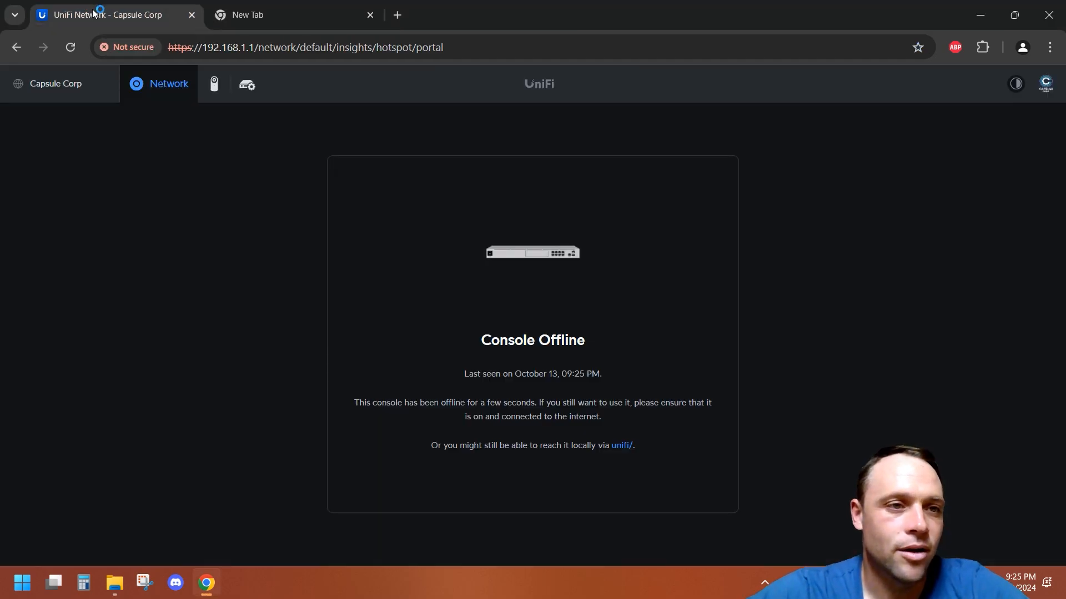
pyautogui.click(70, 48)
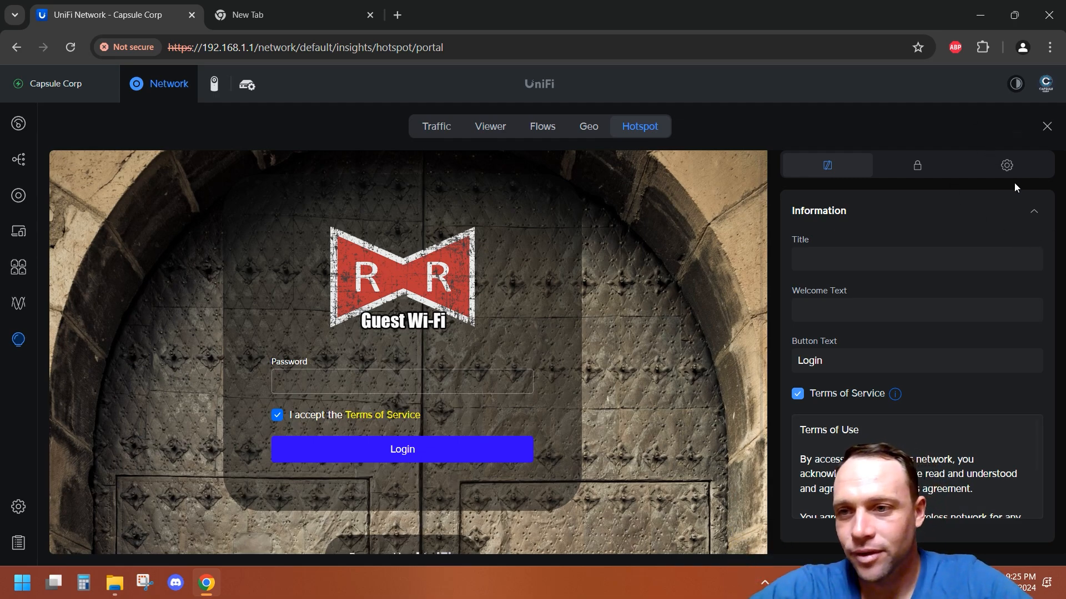
pyautogui.click(1009, 170)
pyautogui.scroll(-10, 993, 311)
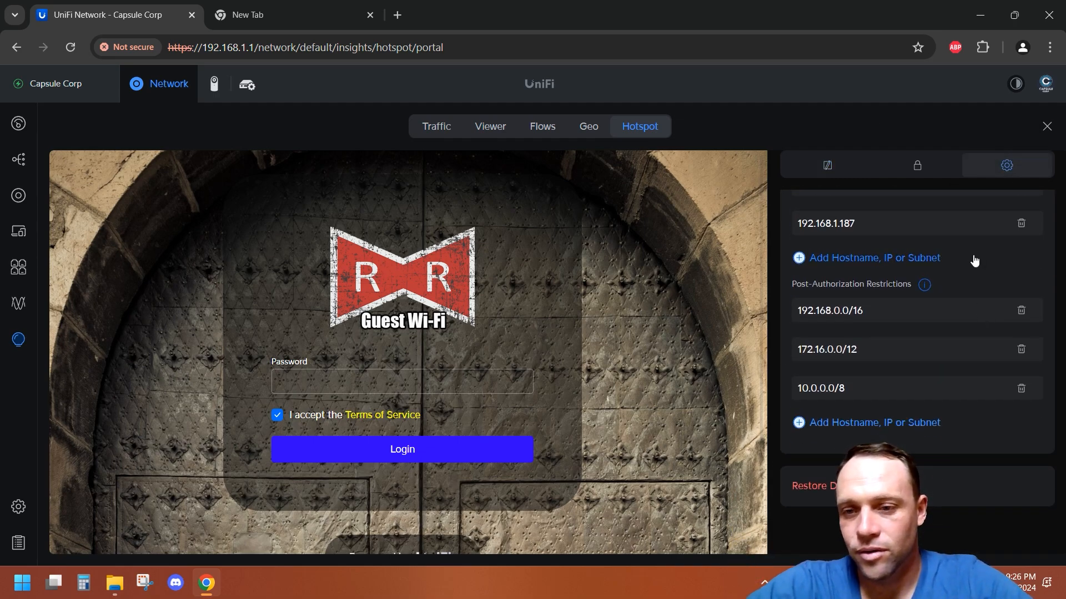
pyautogui.scroll(2, 974, 261)
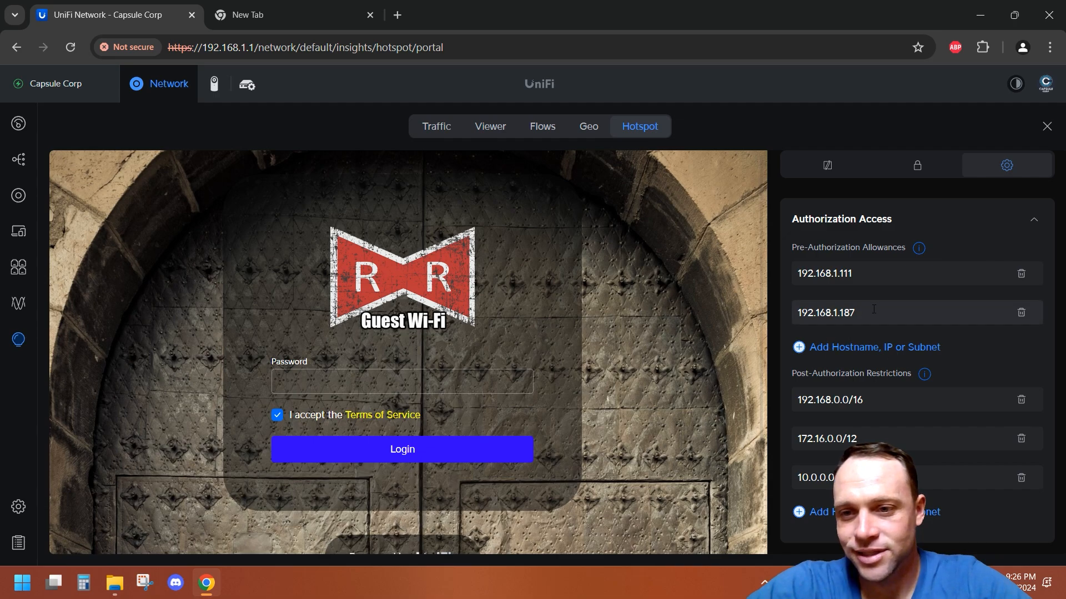
# Step: Open the "to nas" rule under Security's Traffic & Firewall Rules to review it, then return to the list
pyautogui.click(19, 505)
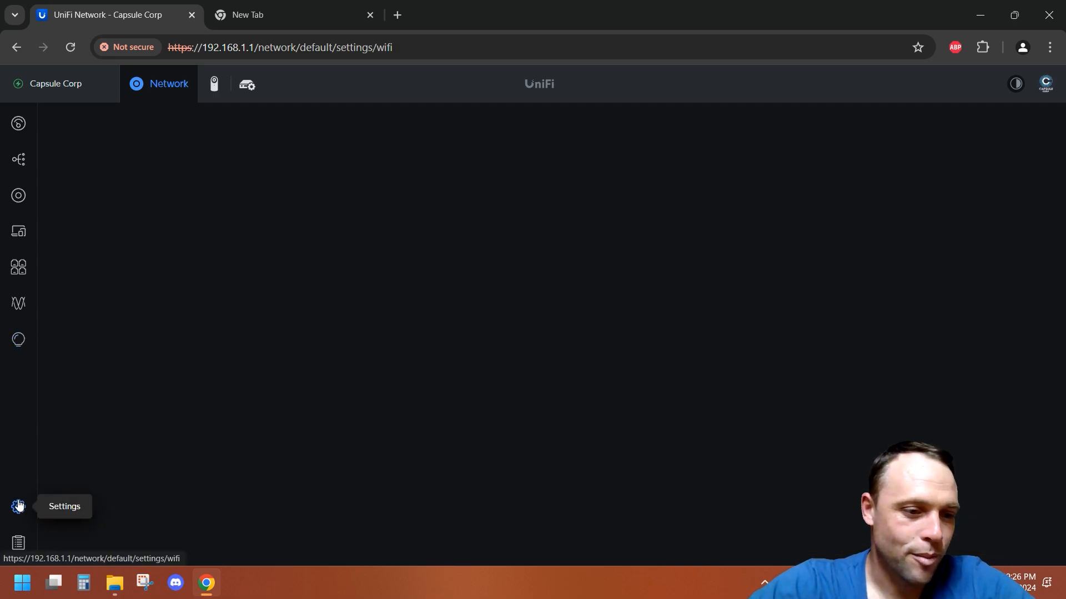
pyautogui.click(126, 262)
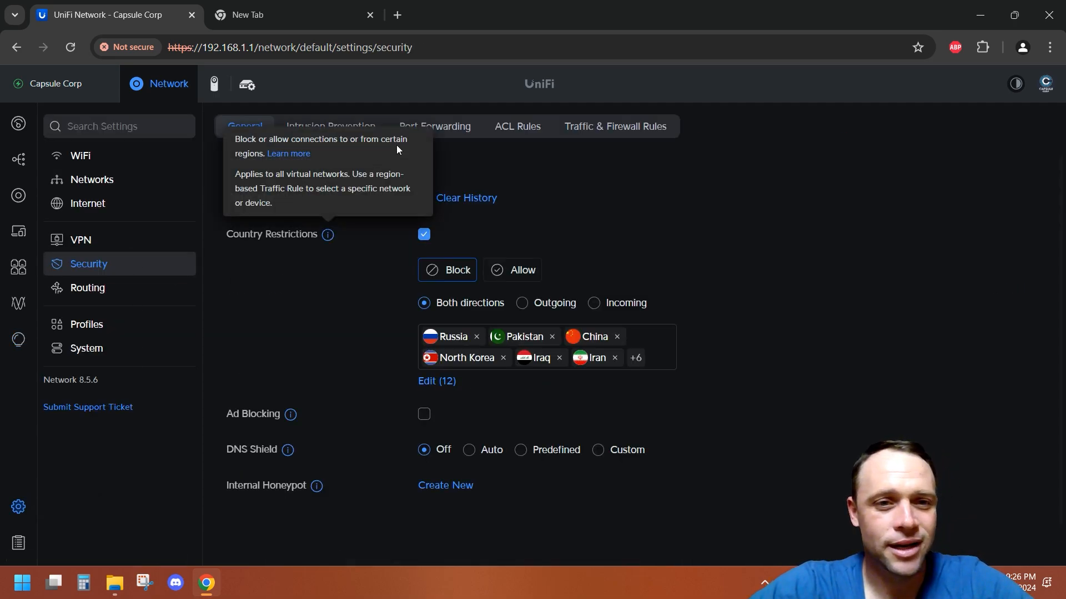
pyautogui.click(614, 131)
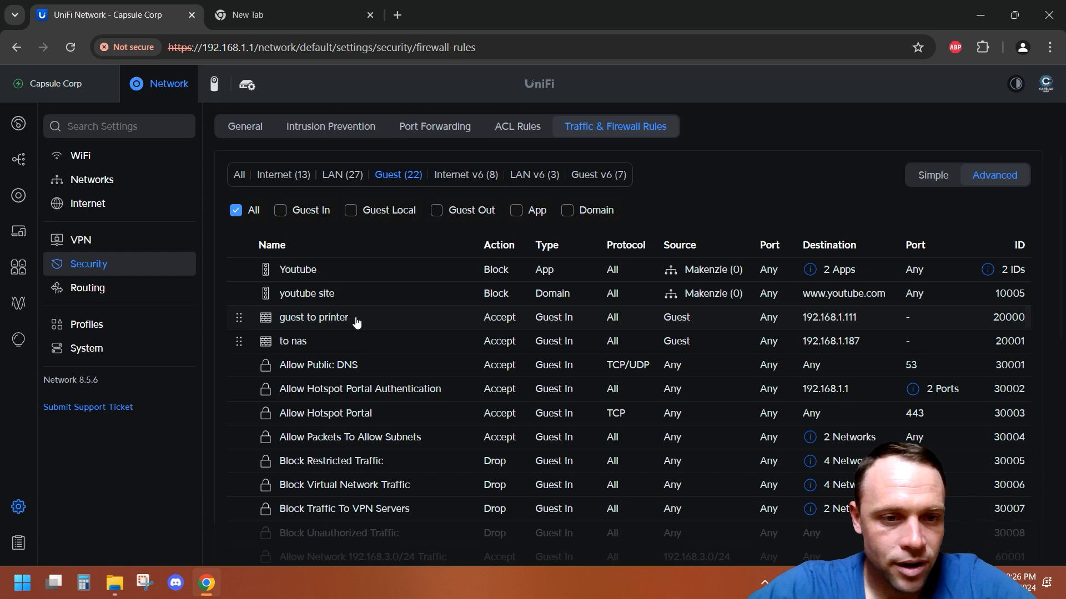
pyautogui.click(330, 342)
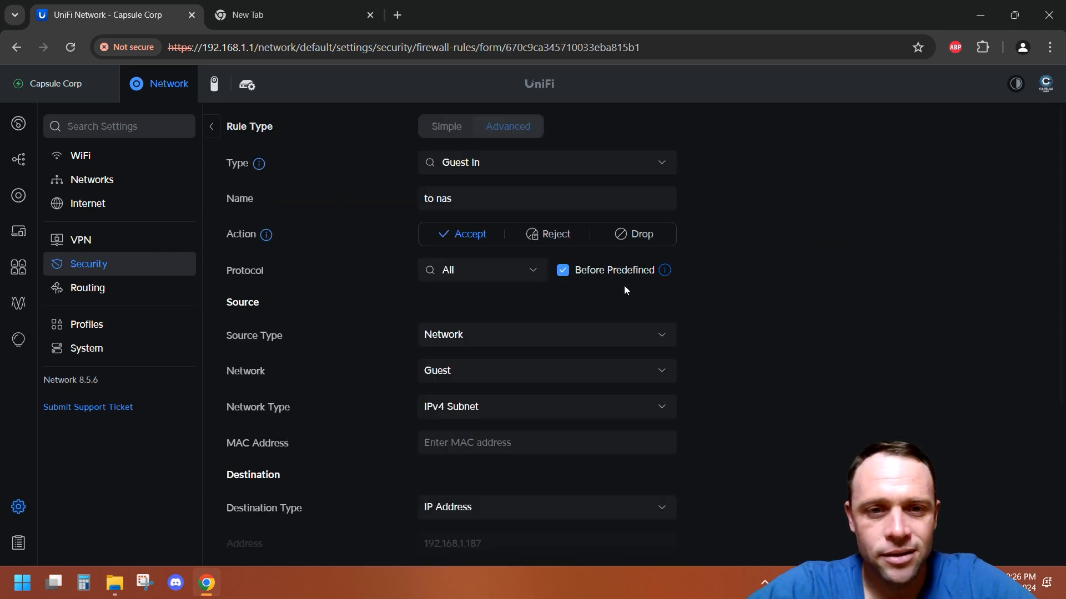
pyautogui.click(212, 136)
# Step: Pause the "to nas" firewall rule from the rule management mode and finish managing
pyautogui.scroll(-10, 661, 389)
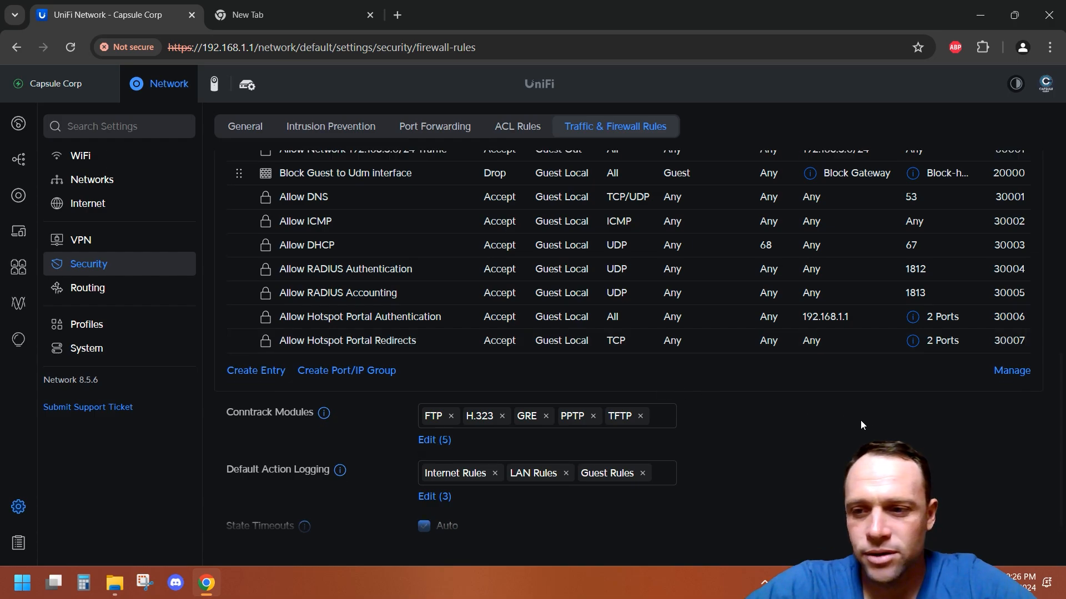
pyautogui.click(1008, 369)
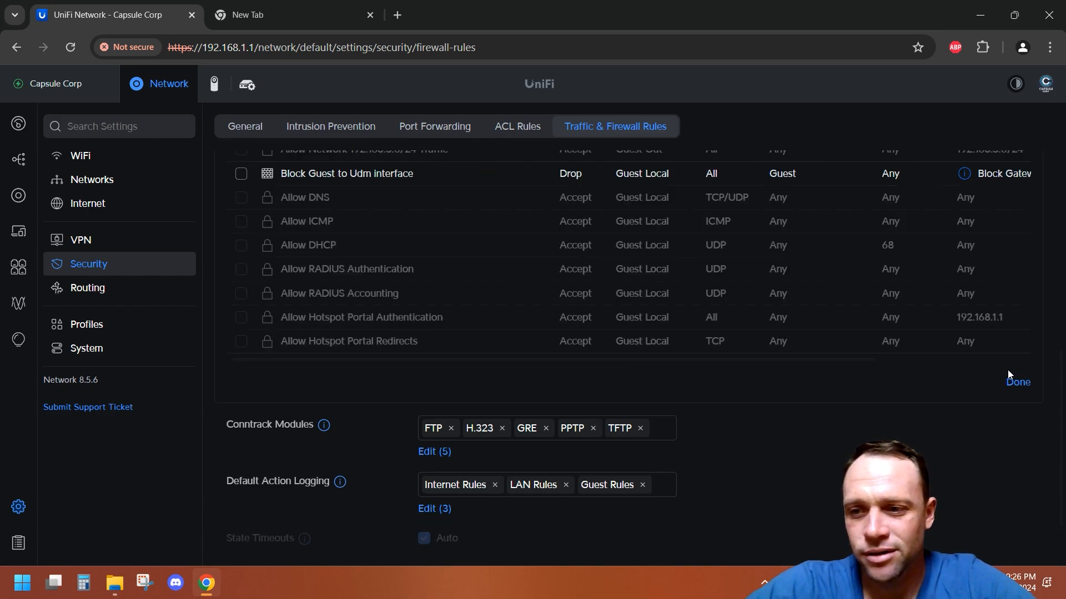
pyautogui.scroll(6, 395, 234)
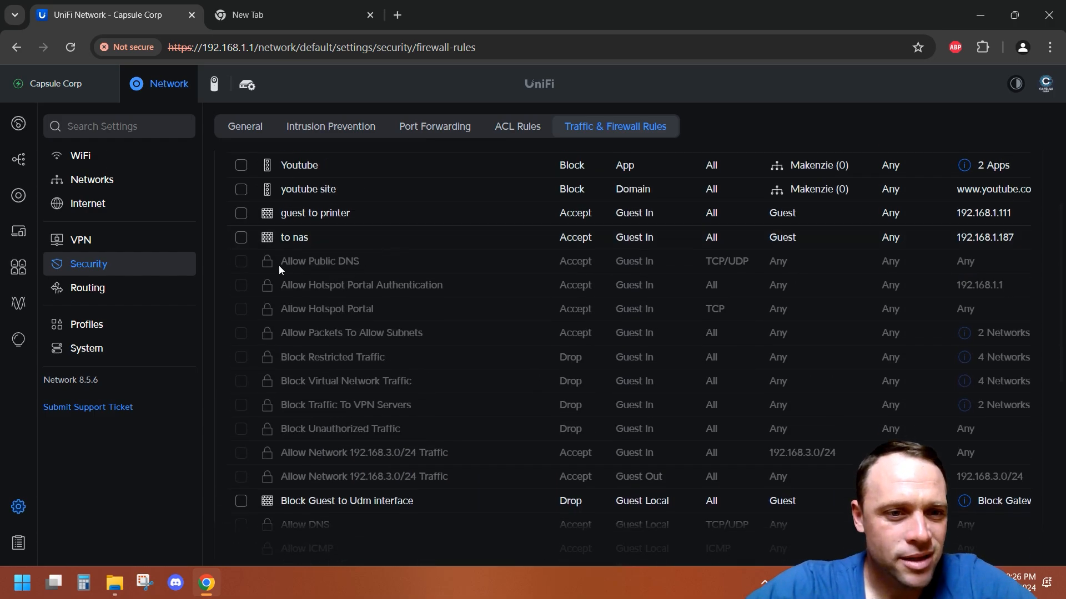
pyautogui.click(241, 237)
pyautogui.scroll(-5, 261, 333)
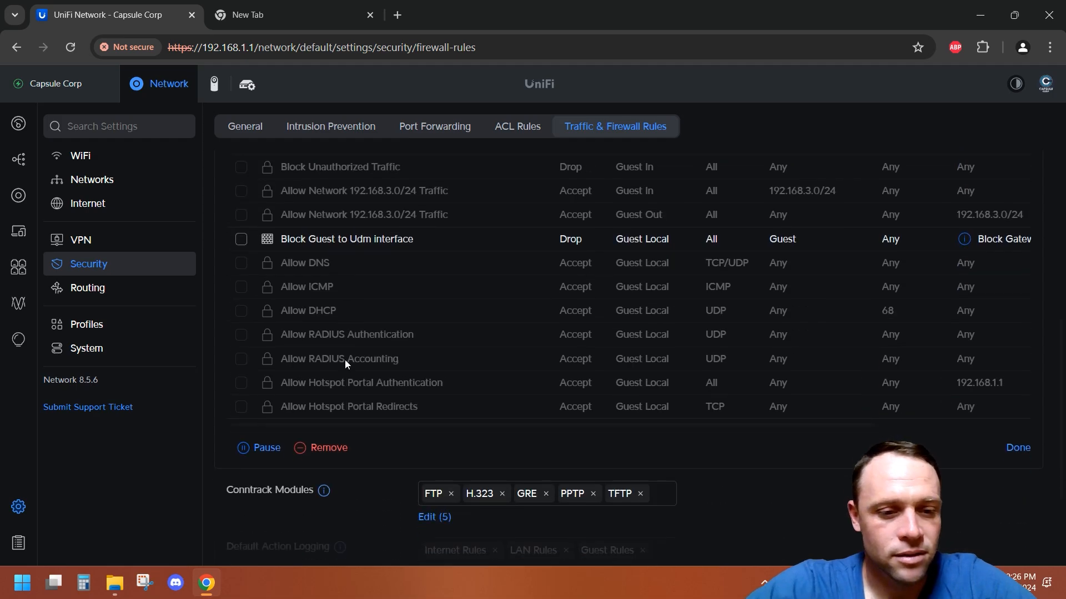
pyautogui.click(267, 448)
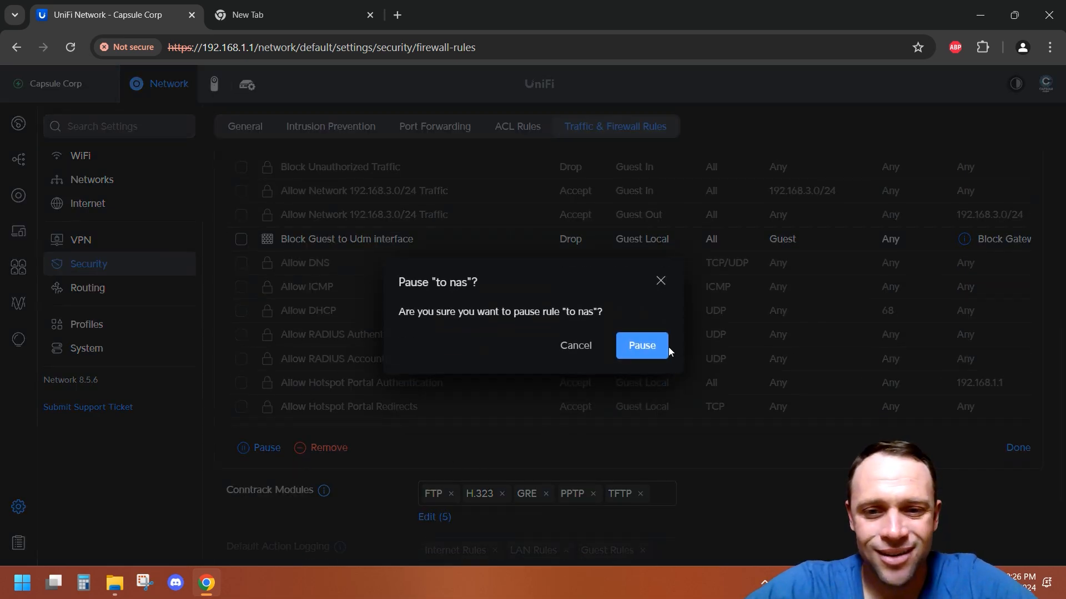
pyautogui.click(665, 347)
pyautogui.scroll(6, 665, 346)
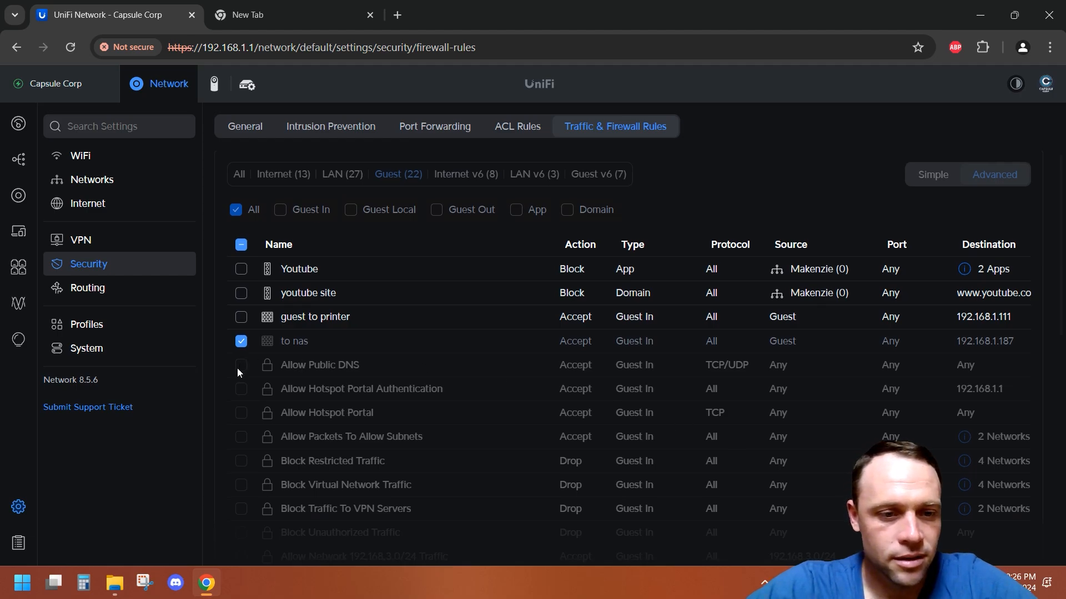
pyautogui.scroll(-6, 588, 338)
pyautogui.click(1017, 470)
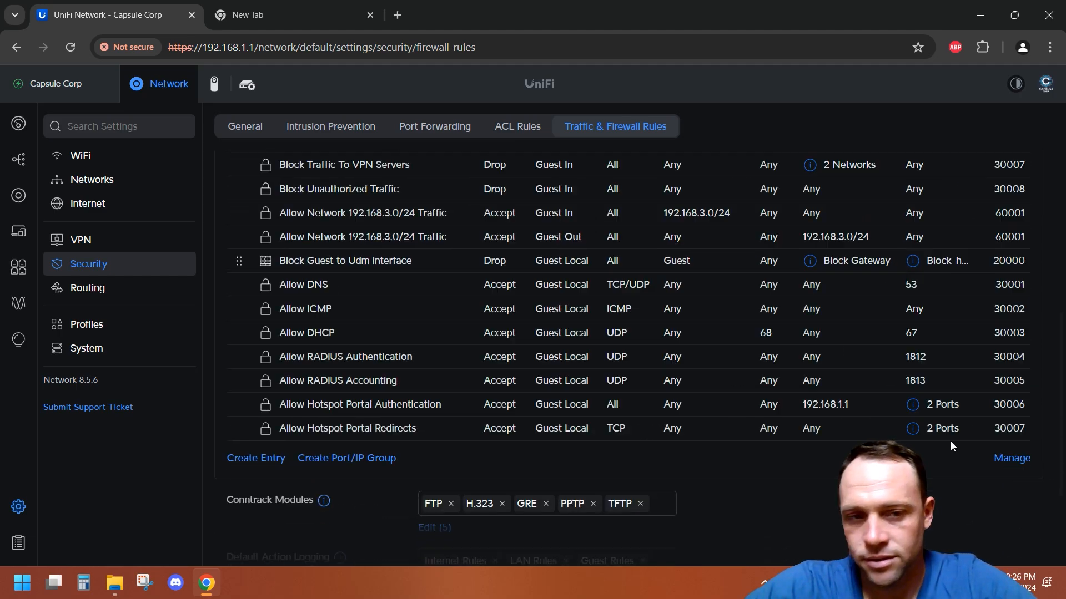
pyautogui.scroll(4, 639, 344)
pyautogui.scroll(1, 641, 343)
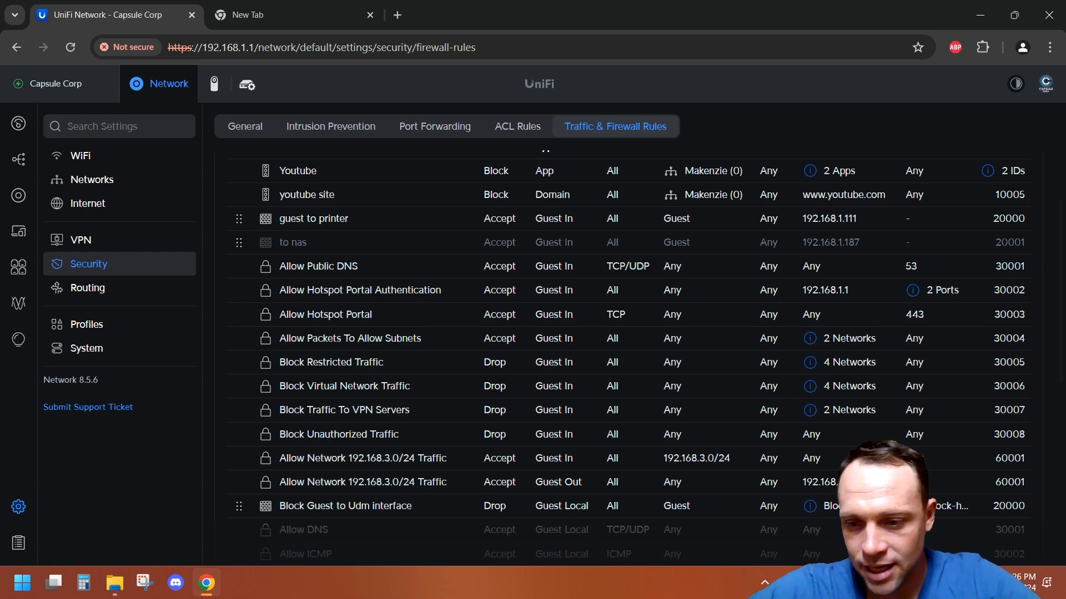
# Step: Reconnect the laptop's Wi-Fi connection from the quick settings panel on the new tab
pyautogui.hotkey('ctrl', 'Tab')
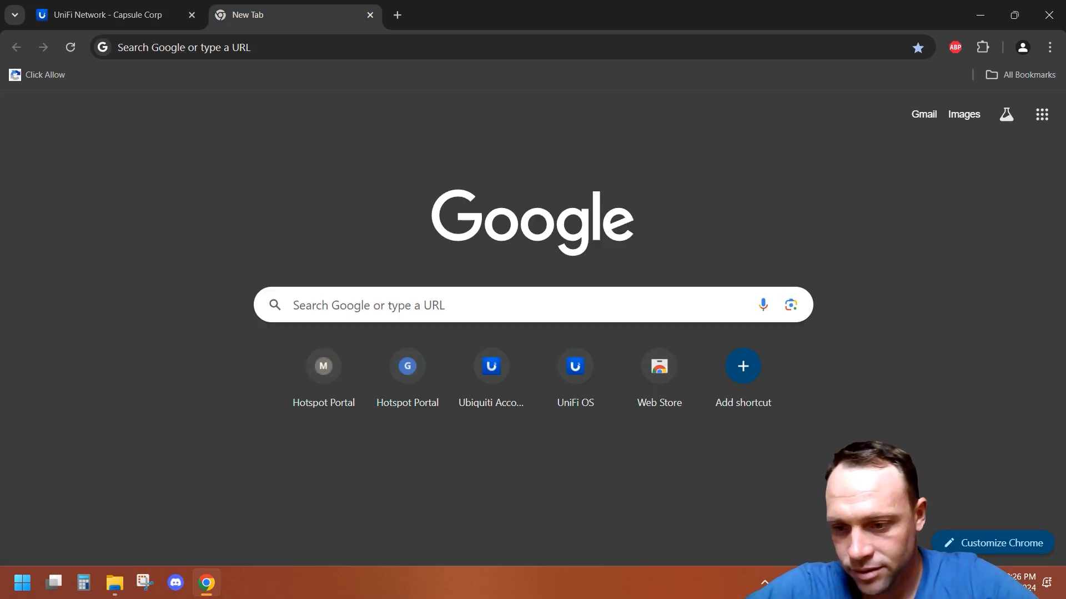
pyautogui.press('super+a')
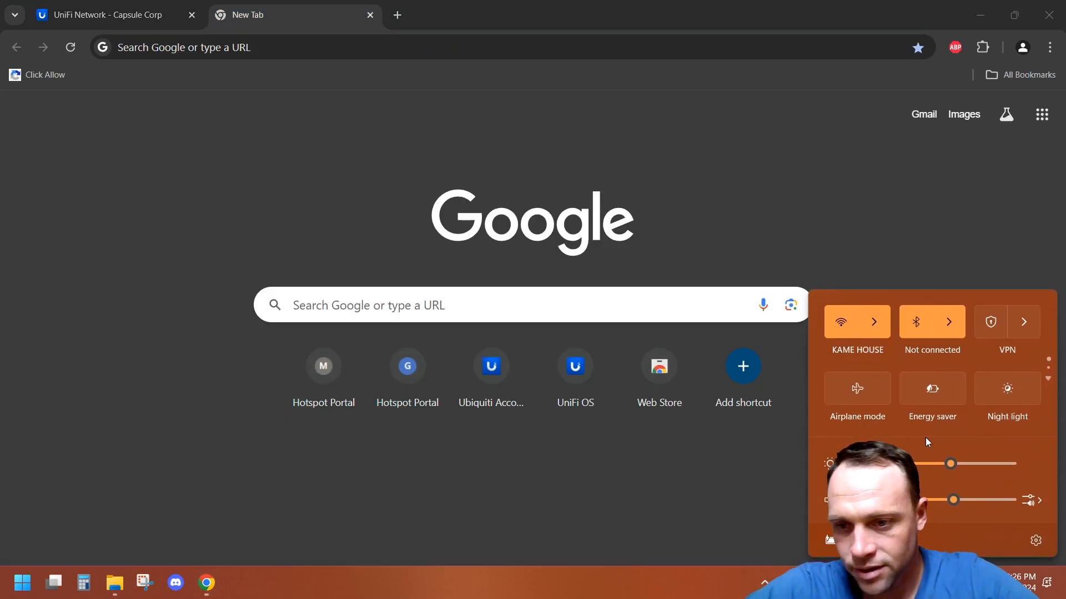
pyautogui.click(851, 323)
pyautogui.click(950, 205)
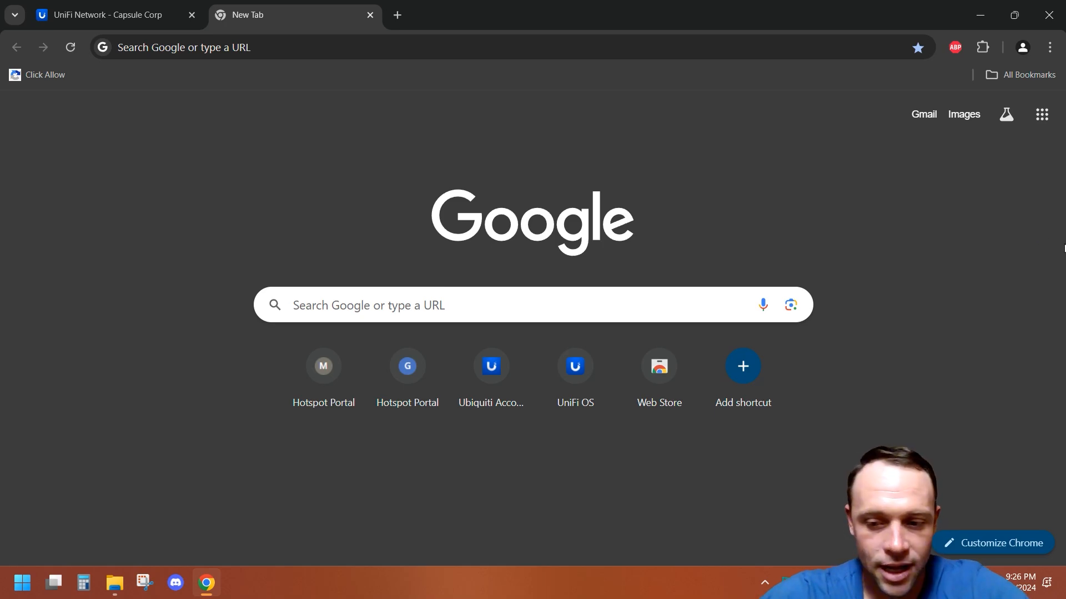
# Step: Search Google for goku to test internet access over the guest Wi-Fi
pyautogui.click(540, 302)
pyautogui.write('goku')
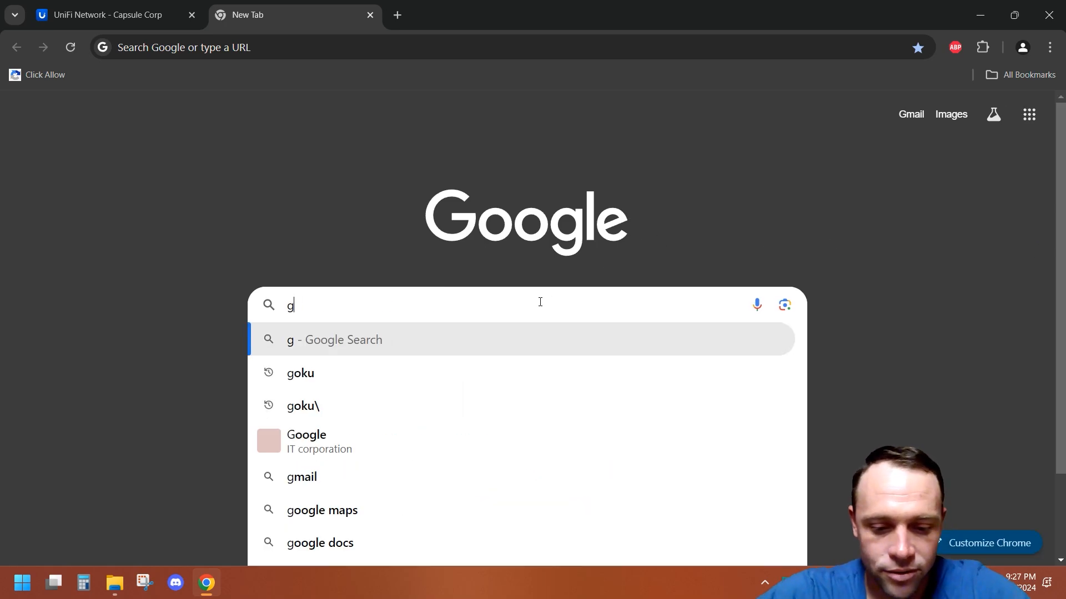
pyautogui.press('Return')
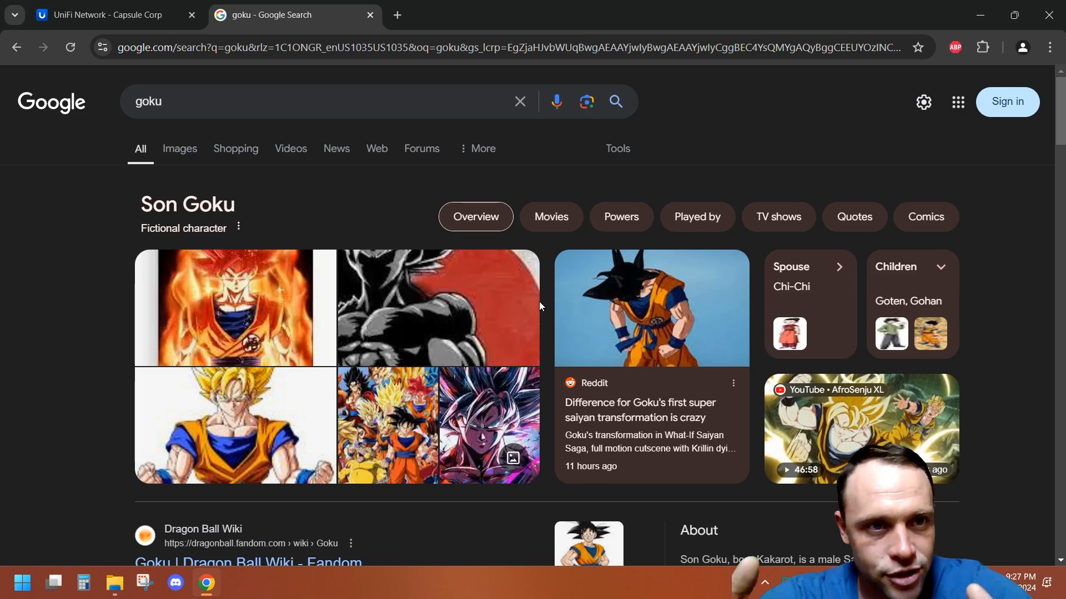
# Step: Try opening the Movies network drive on 192.168.1.187 in File Explorer to test NAS access, then close it
pyautogui.moveTo(569, 6); pyautogui.dragTo(571, 346)
pyautogui.click(649, 263)
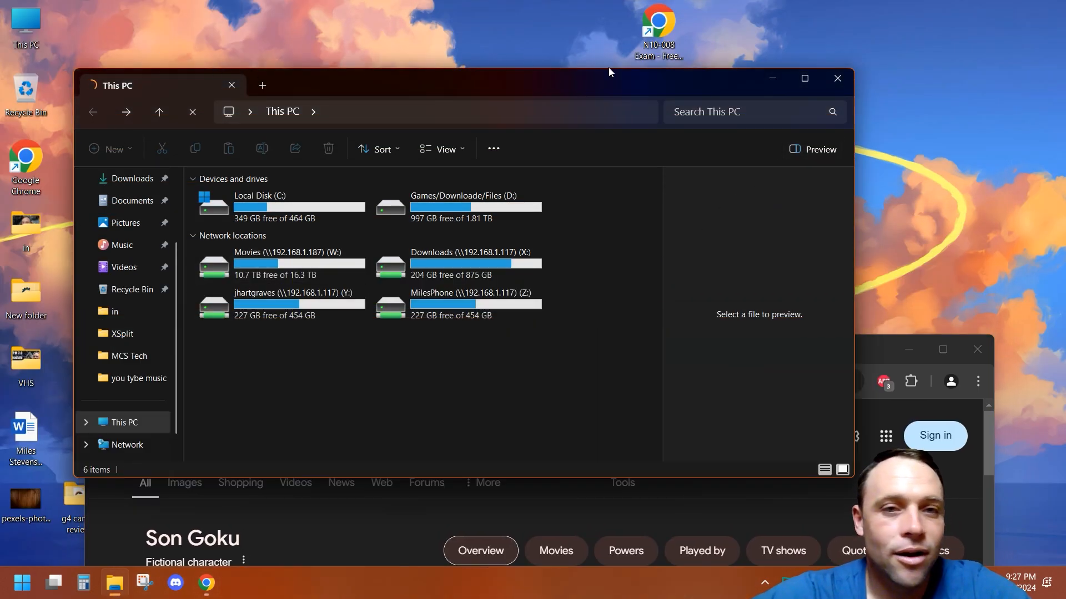
pyautogui.click(837, 78)
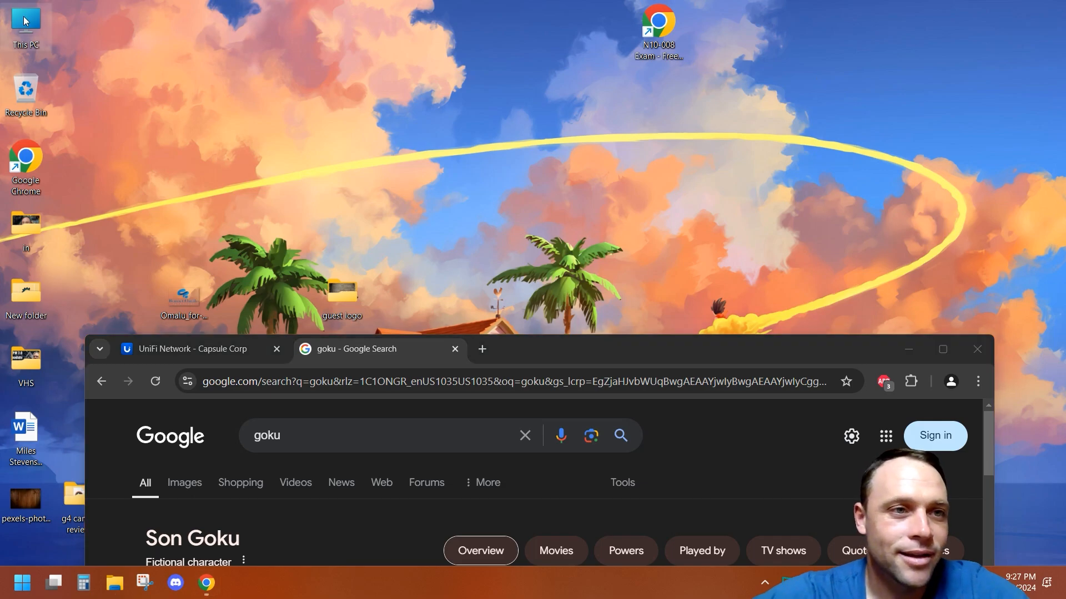
pyautogui.press('super+e')
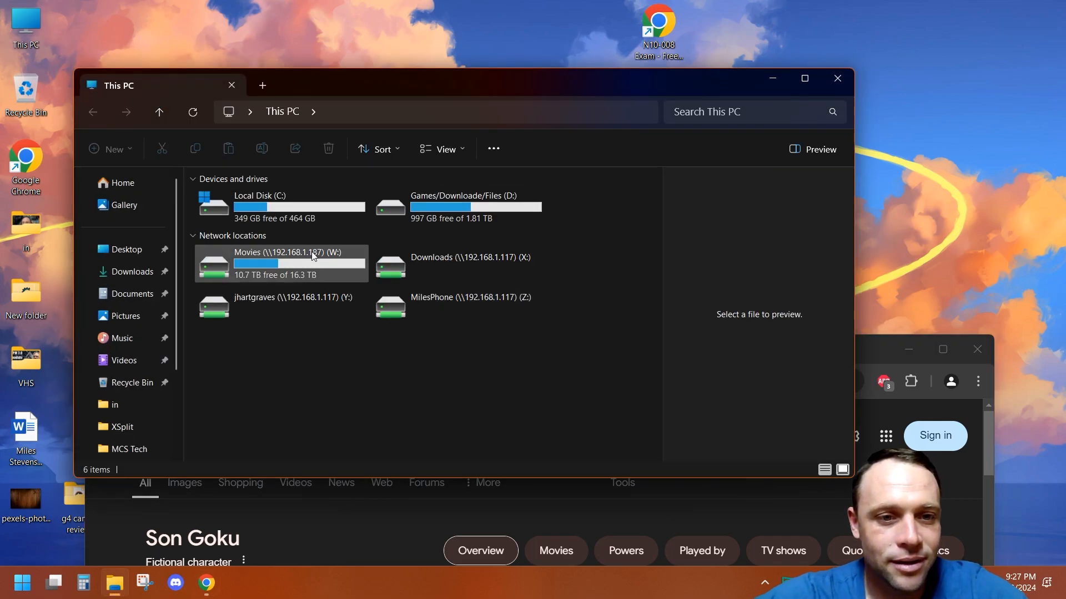
pyautogui.doubleClick(311, 251)
pyautogui.click(94, 112)
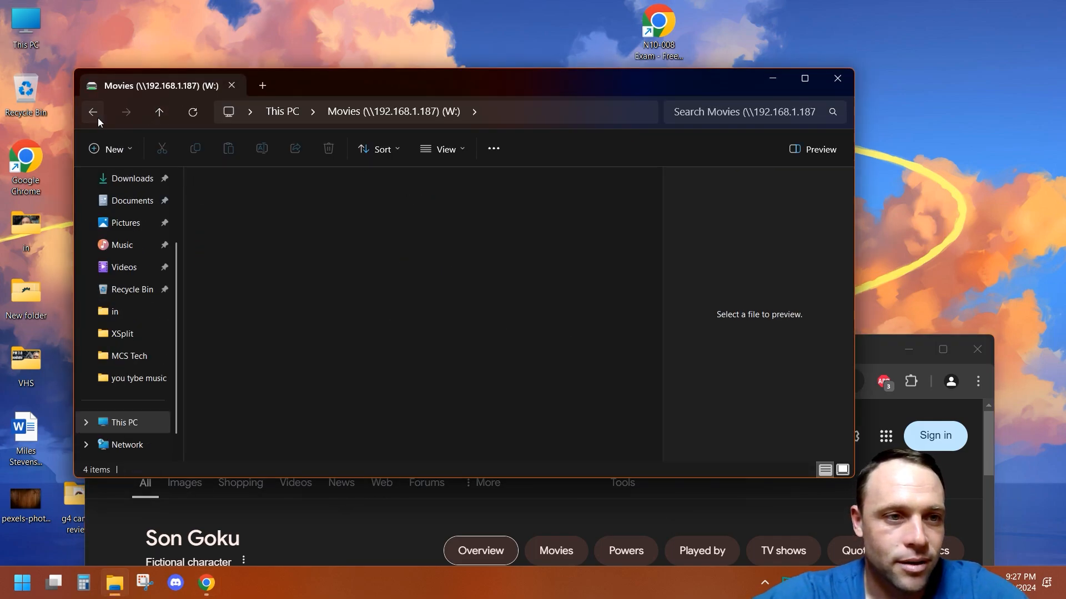
pyautogui.click(193, 113)
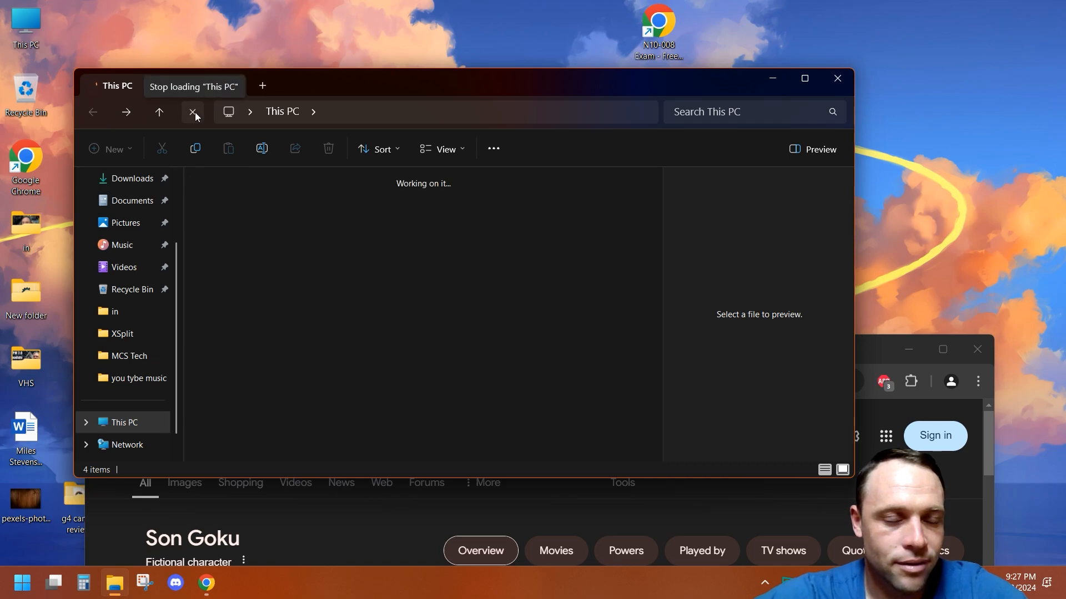
pyautogui.click(837, 78)
# Step: Maximize the browser and reload the UniFi Network tab
pyautogui.click(942, 349)
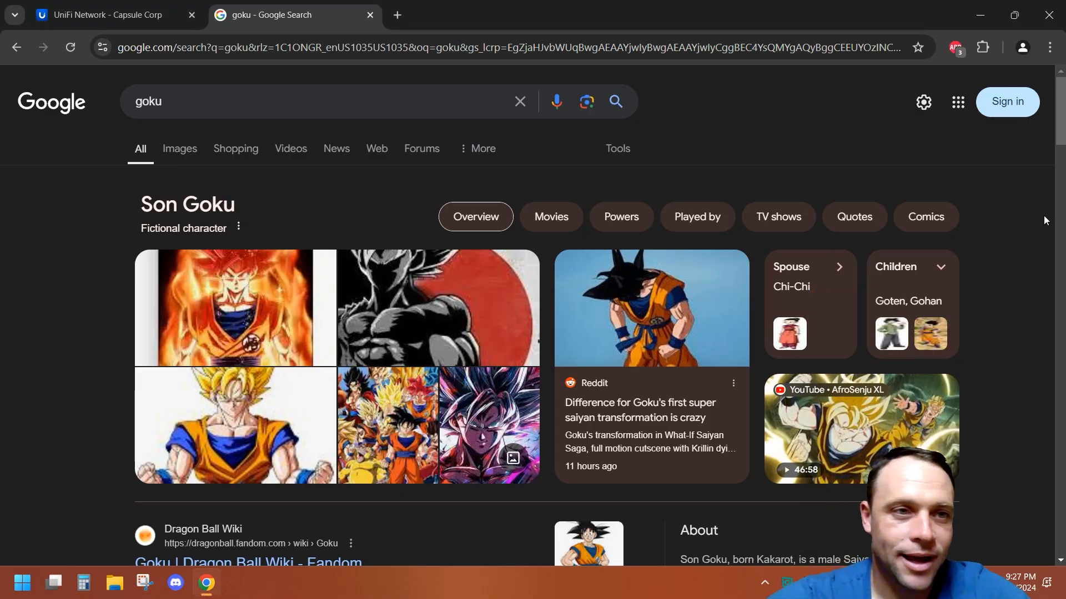
pyautogui.click(108, 15)
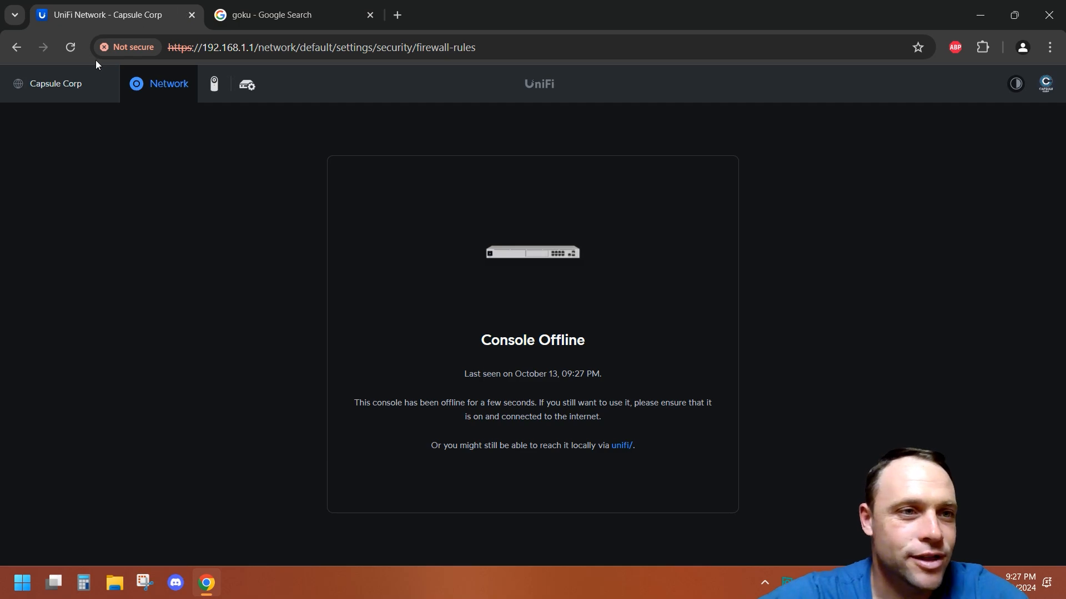
pyautogui.click(70, 49)
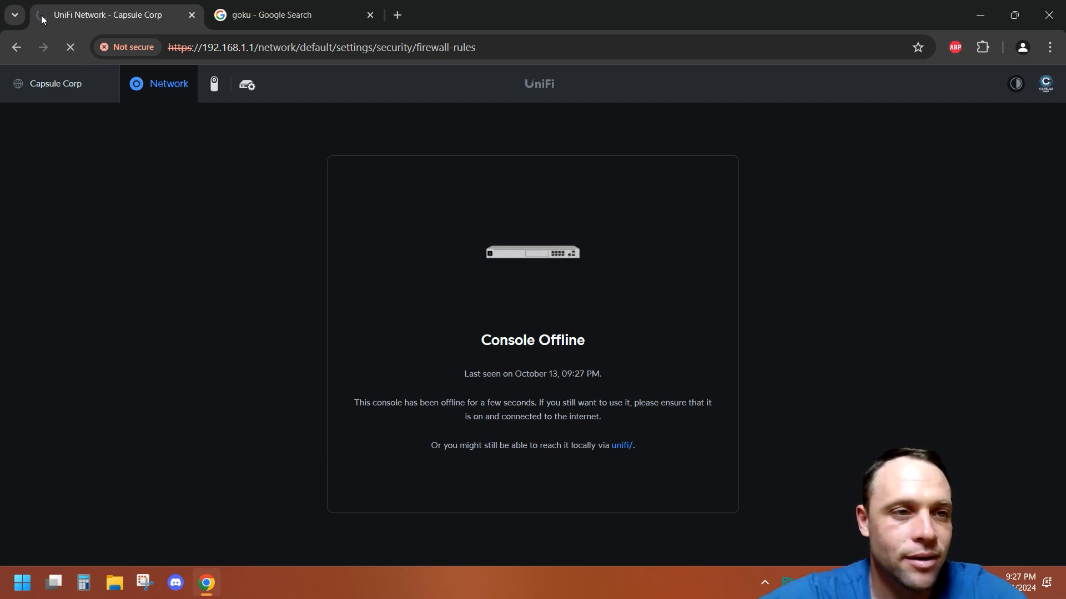
pyautogui.click(306, 13)
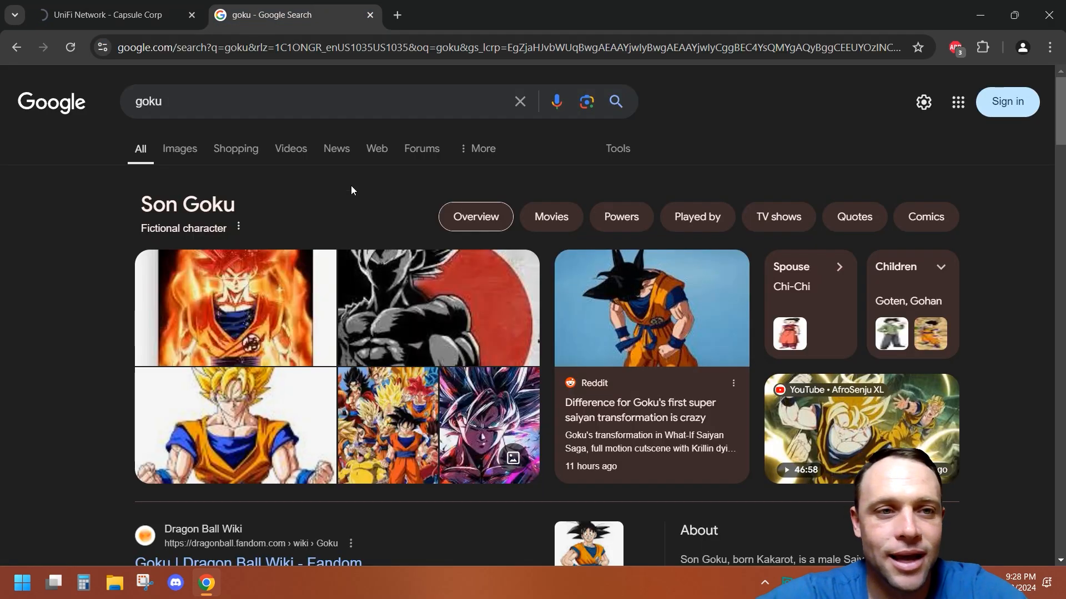
pyautogui.moveTo(889, 6); pyautogui.dragTo(848, 4)
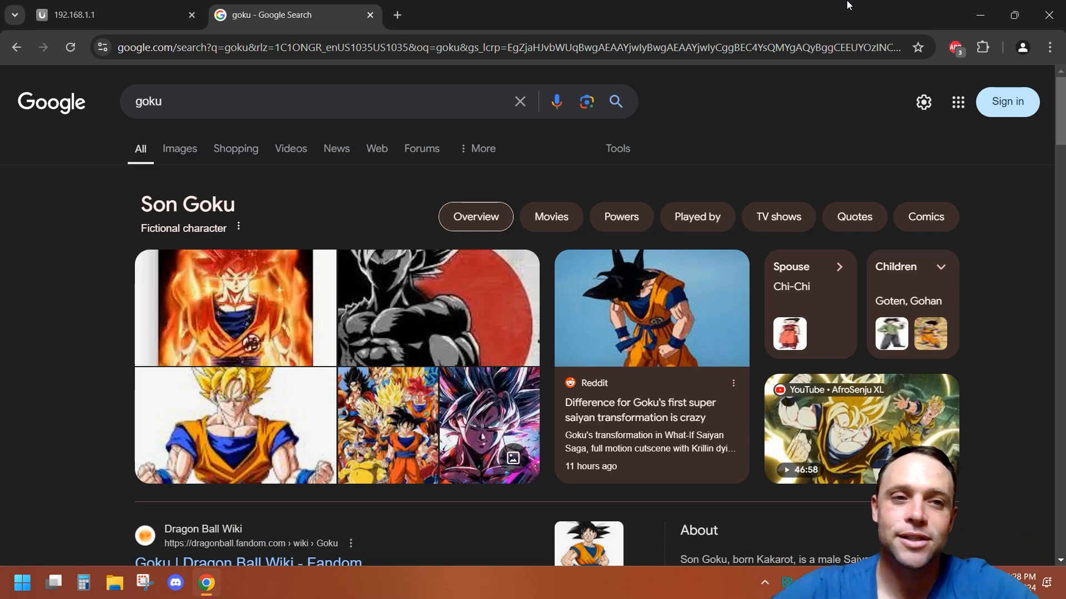
pyautogui.click(76, 6)
pyautogui.click(284, 17)
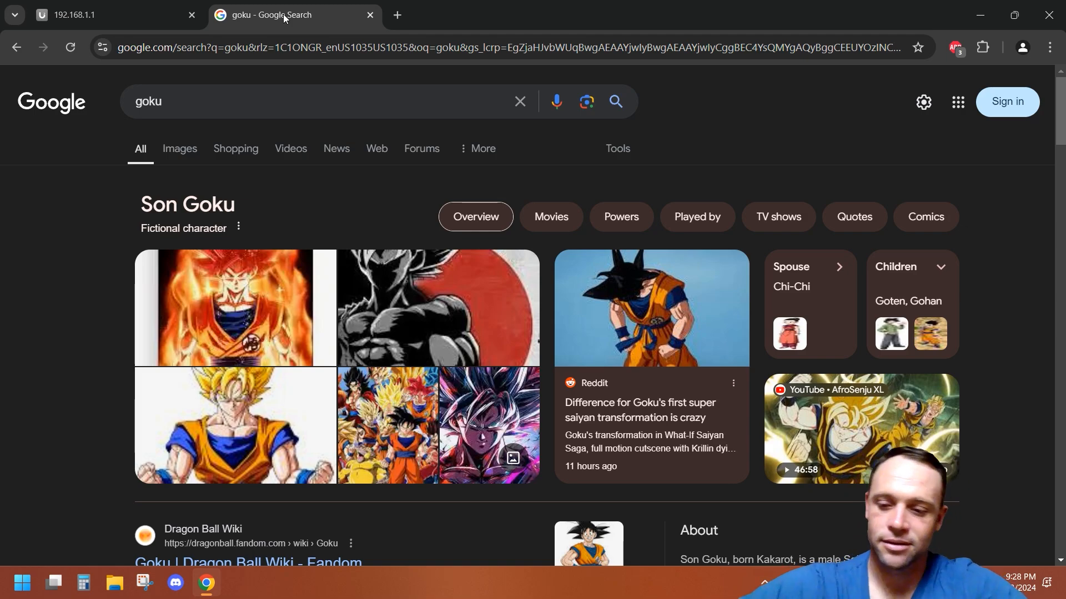
# Step: Turn the laptop's Wi-Fi back on from quick settings, then return to the UniFi Network tab
pyautogui.click(944, 583)
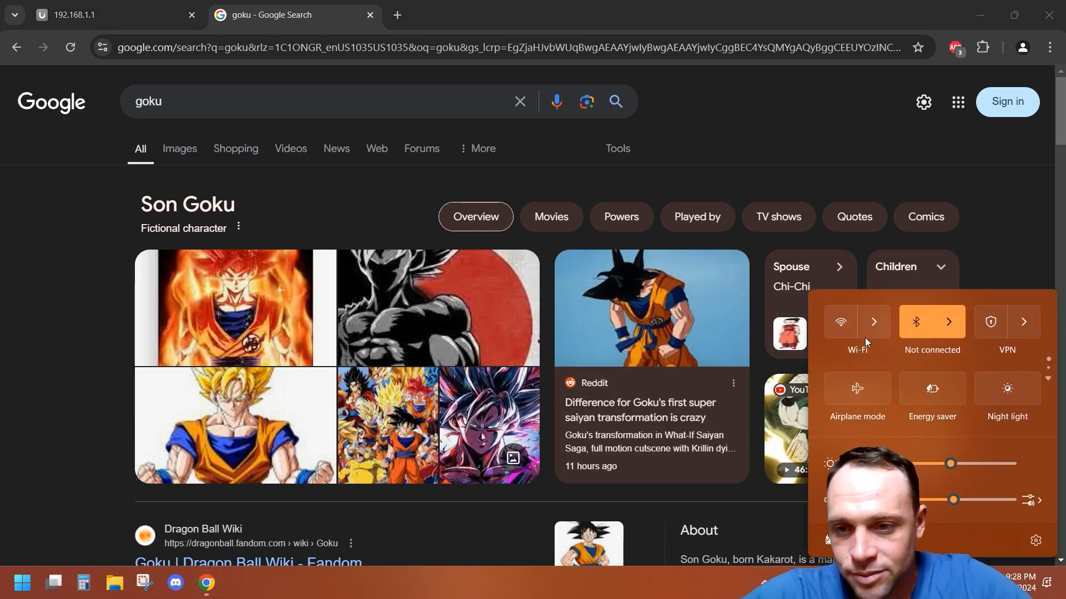
pyautogui.click(845, 326)
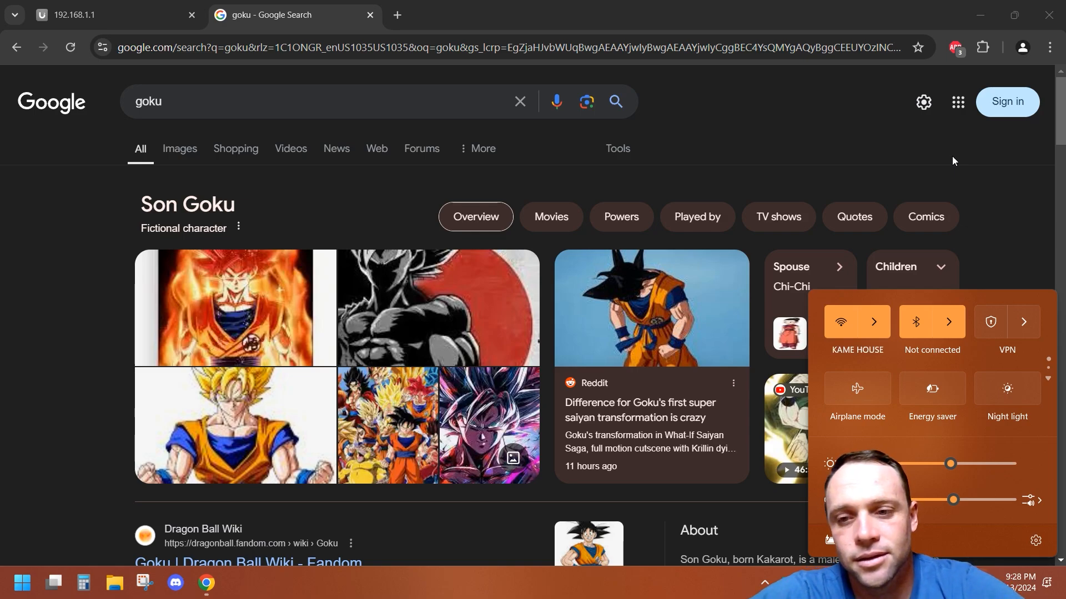
pyautogui.click(118, 5)
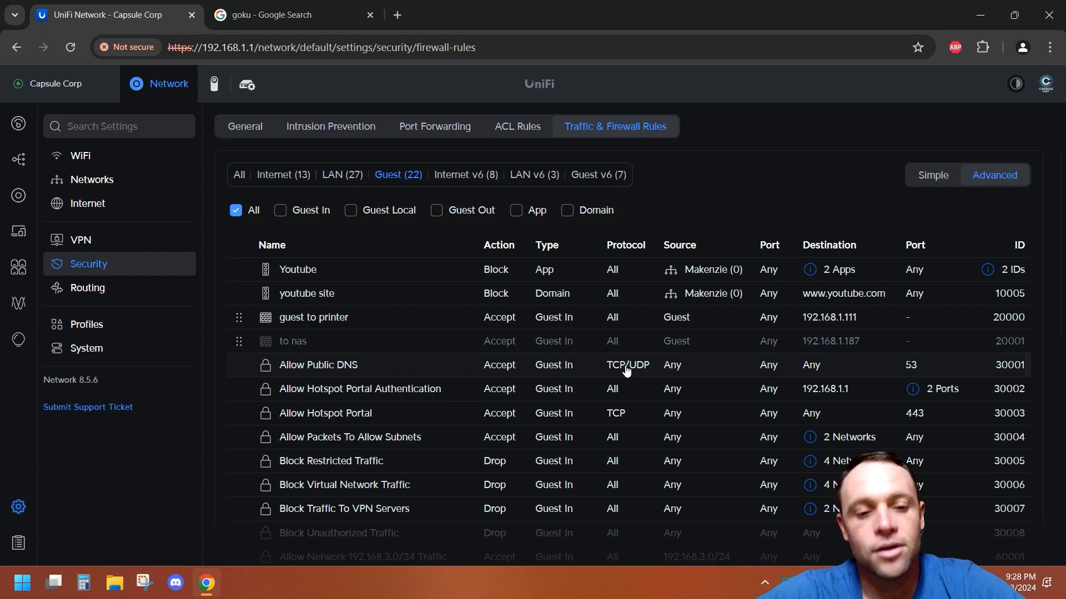
# Step: Review the guest firewall rules list, entering and leaving the rules' manage mode
pyautogui.scroll(-10, 572, 376)
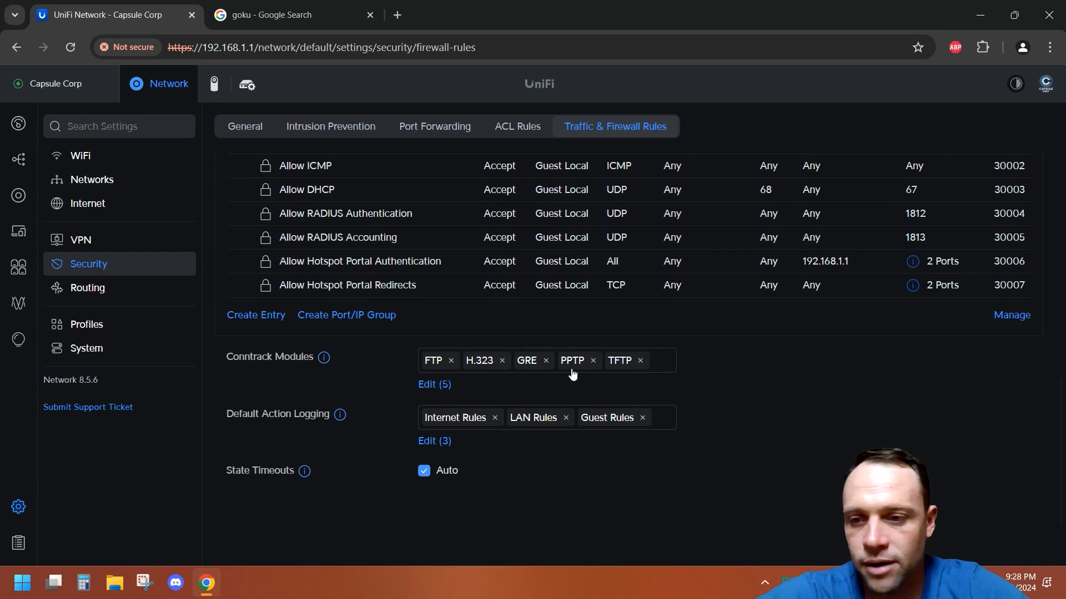
pyautogui.click(1009, 327)
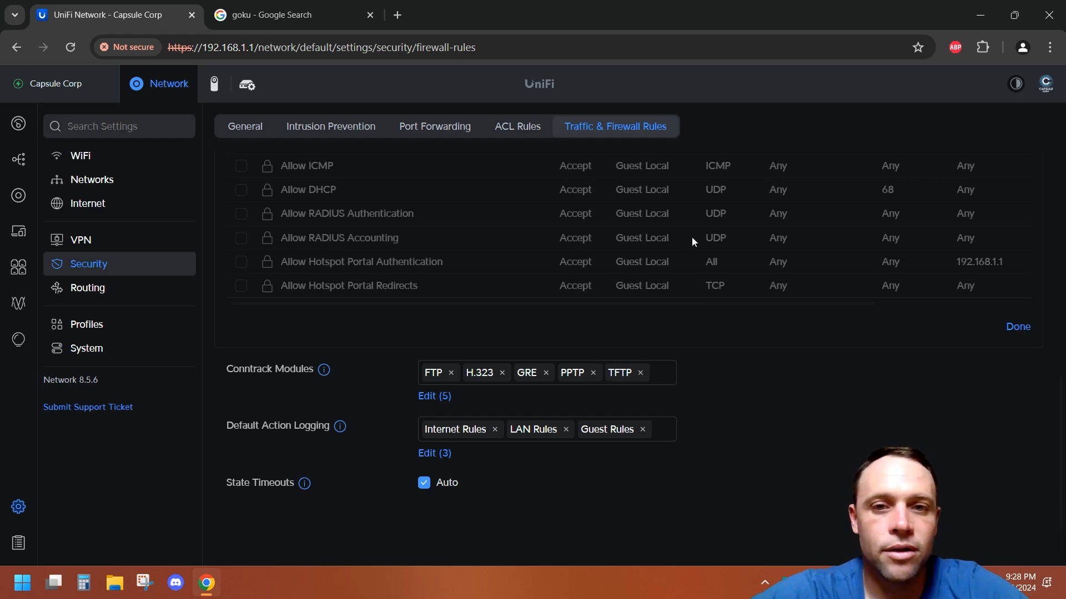
pyautogui.scroll(10, 691, 238)
pyautogui.scroll(-2, 693, 243)
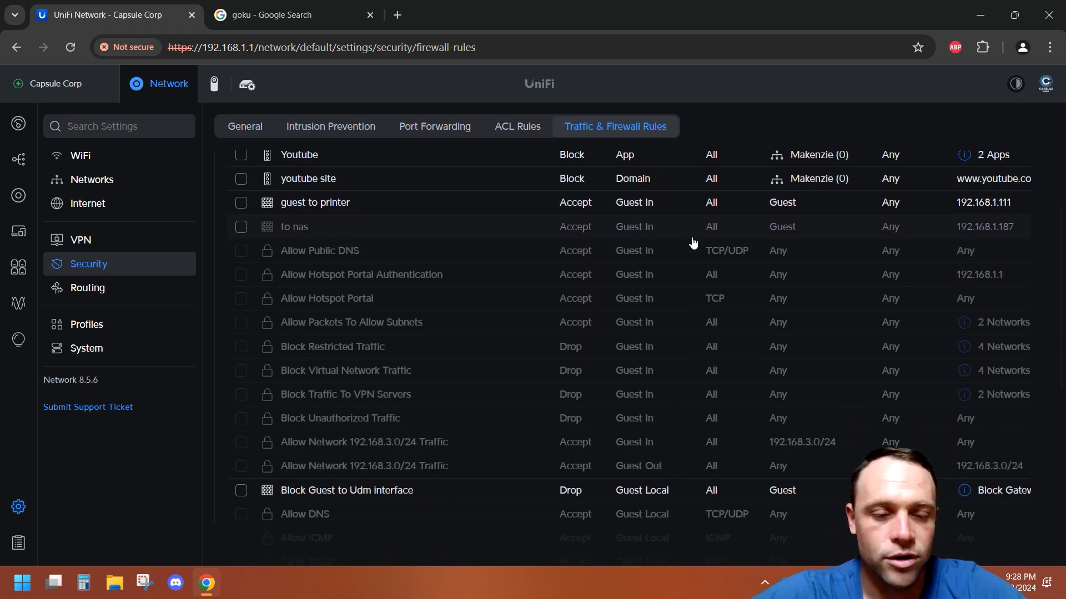
pyautogui.scroll(1, 692, 240)
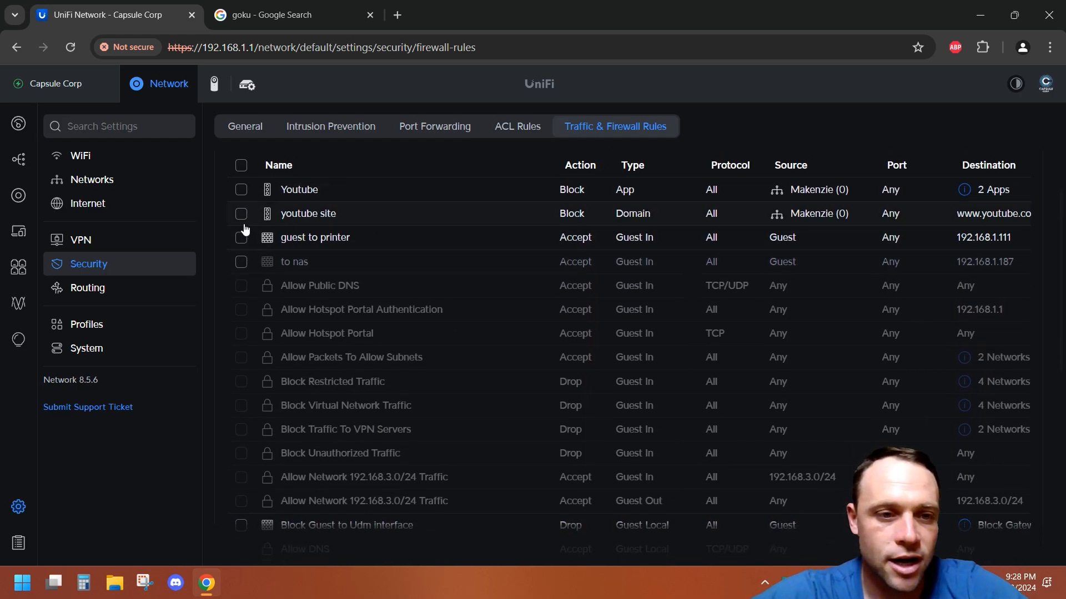
pyautogui.scroll(-7, 635, 288)
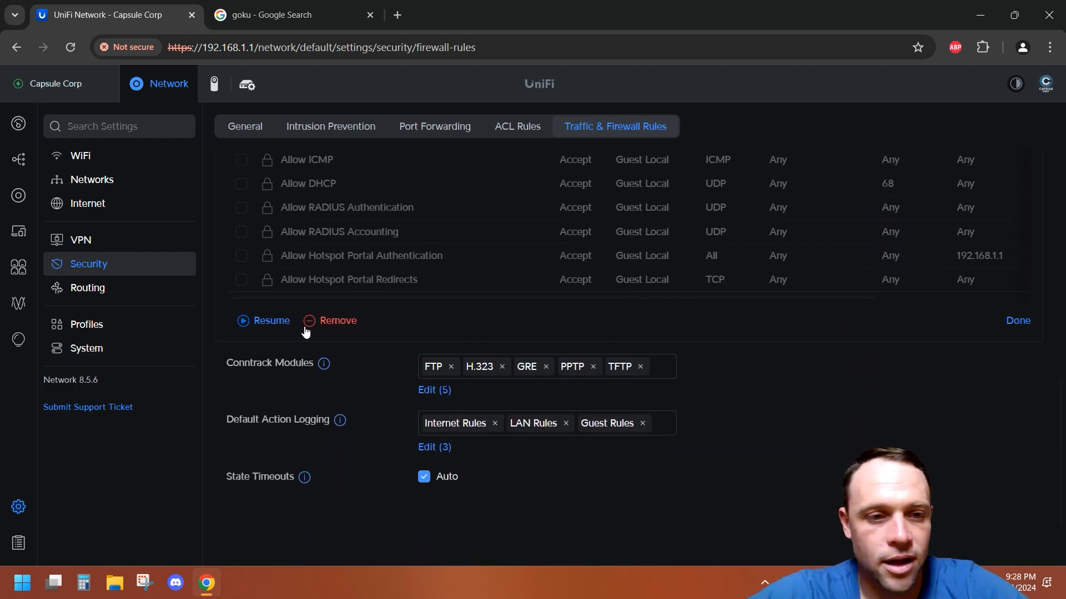
pyautogui.click(1010, 322)
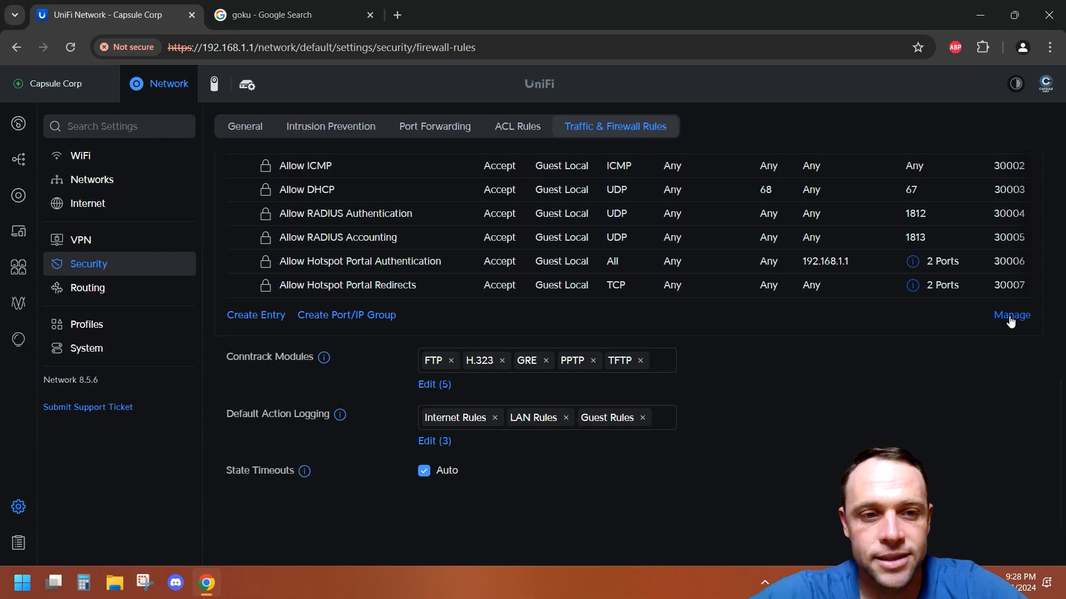
pyautogui.scroll(8, 981, 254)
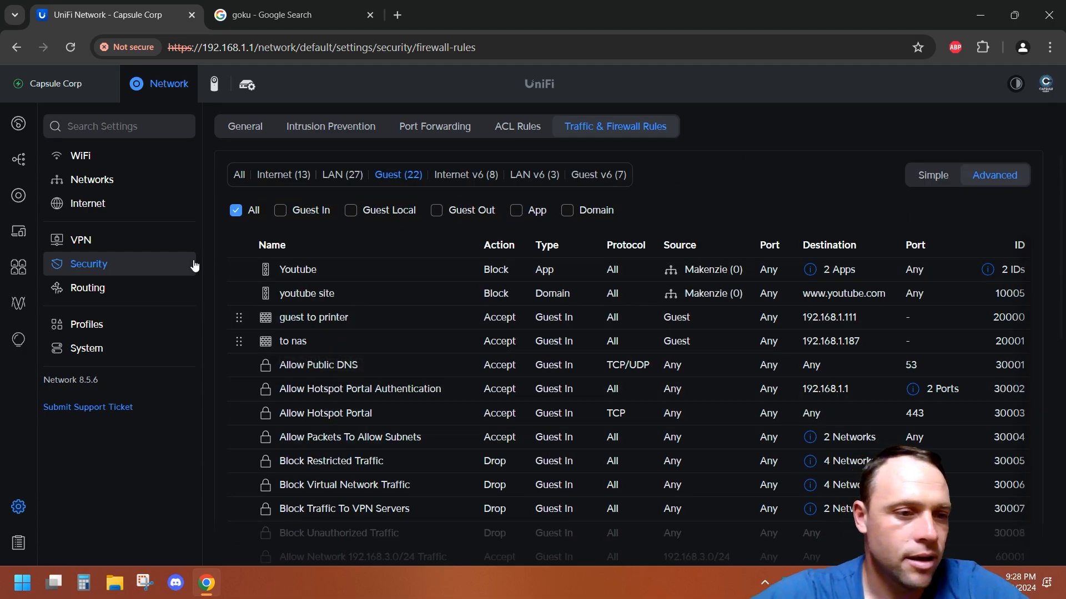
# Step: Open the Hotspot guests list in Insights and inspect the GokuLaptop guest's details
pyautogui.click(25, 338)
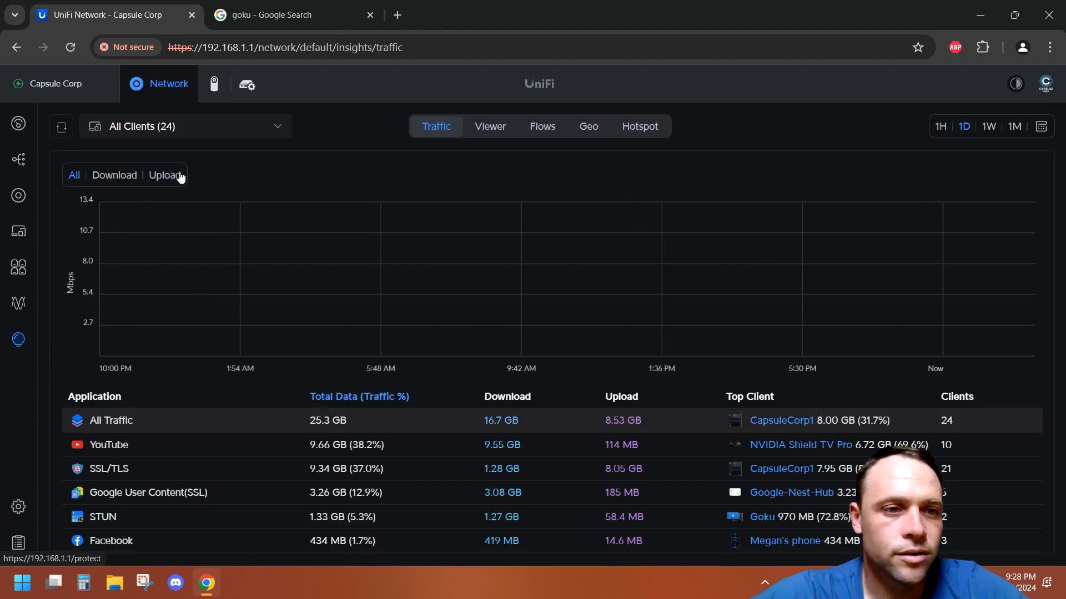
pyautogui.click(176, 174)
pyautogui.click(637, 126)
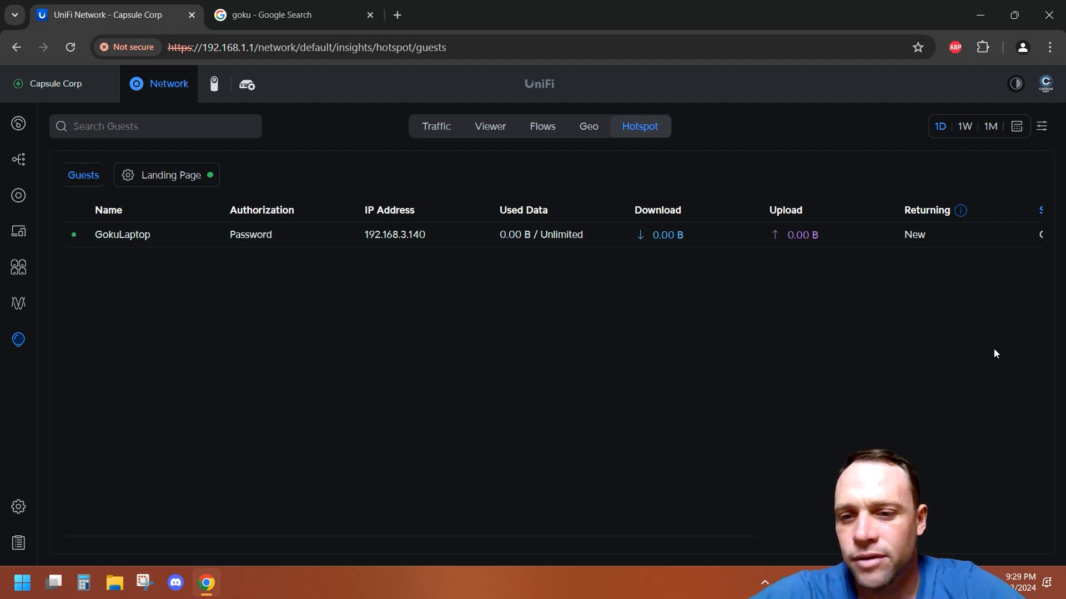
pyautogui.hscroll(7, 993, 349)
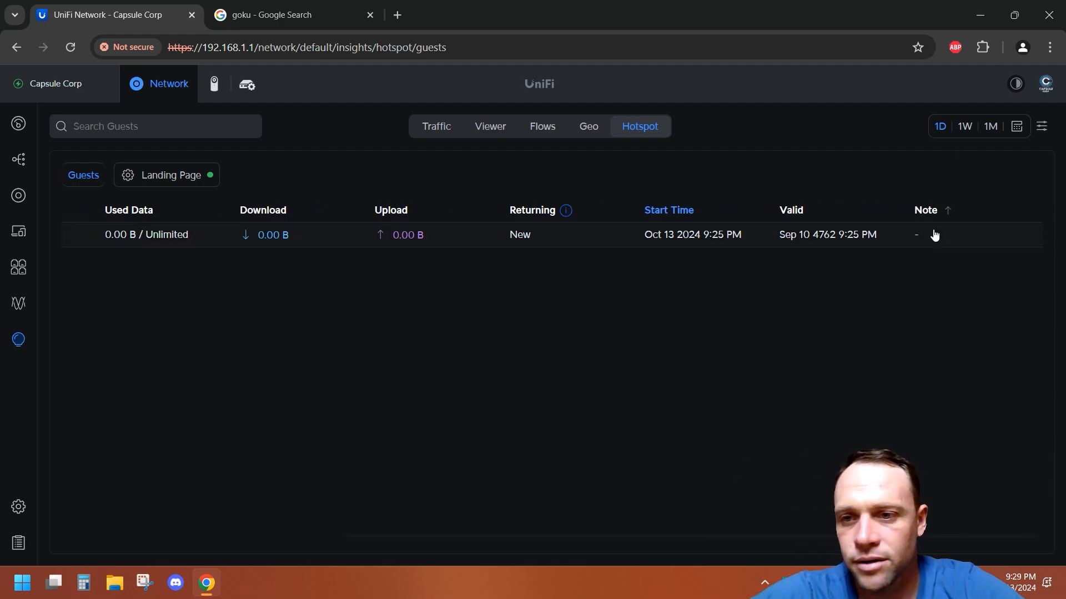
pyautogui.click(935, 236)
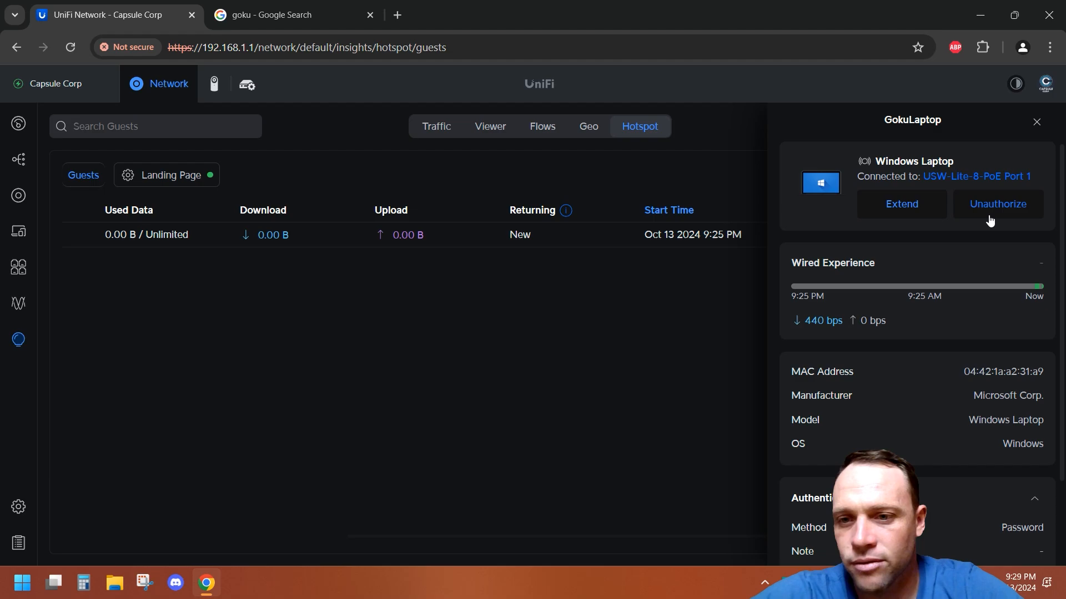
pyautogui.click(1036, 122)
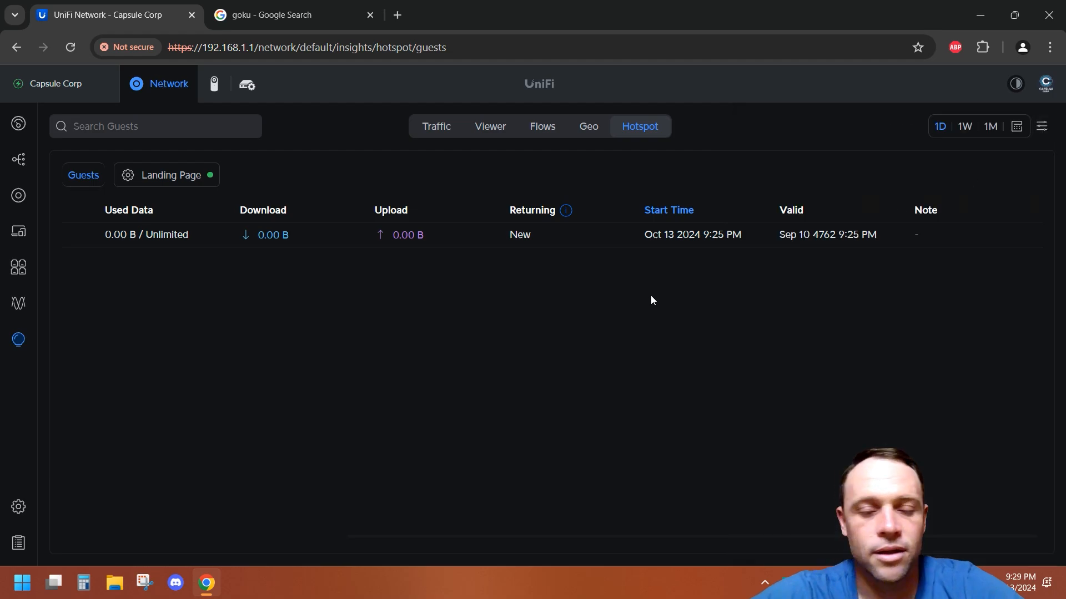
pyautogui.hscroll(-7, 474, 304)
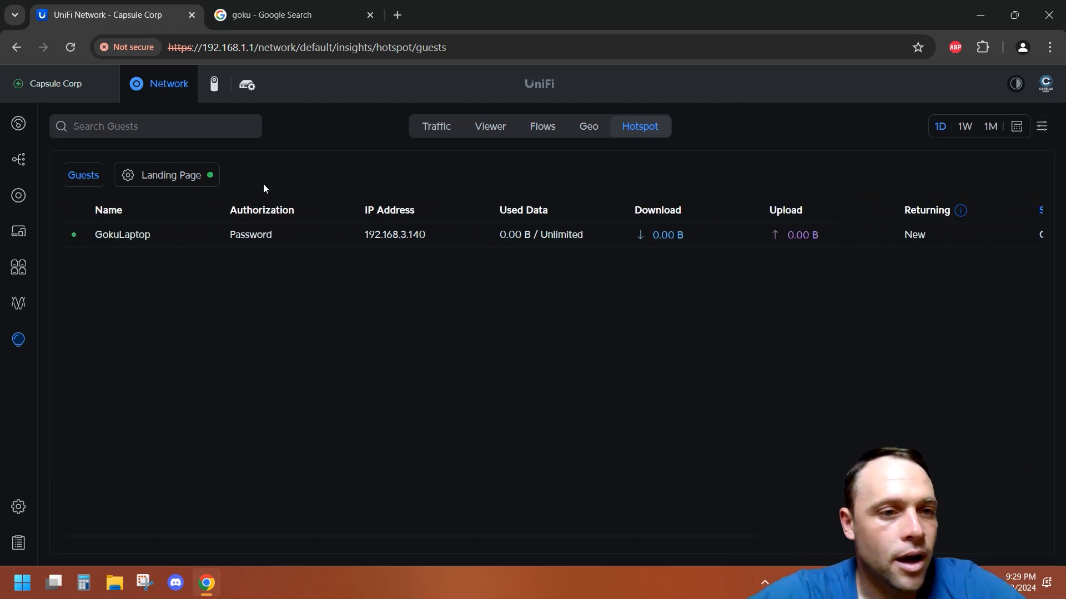
# Step: Remove the 192.168.1.187 pre-authorization allowance from the hotspot landing page settings and save
pyautogui.click(187, 175)
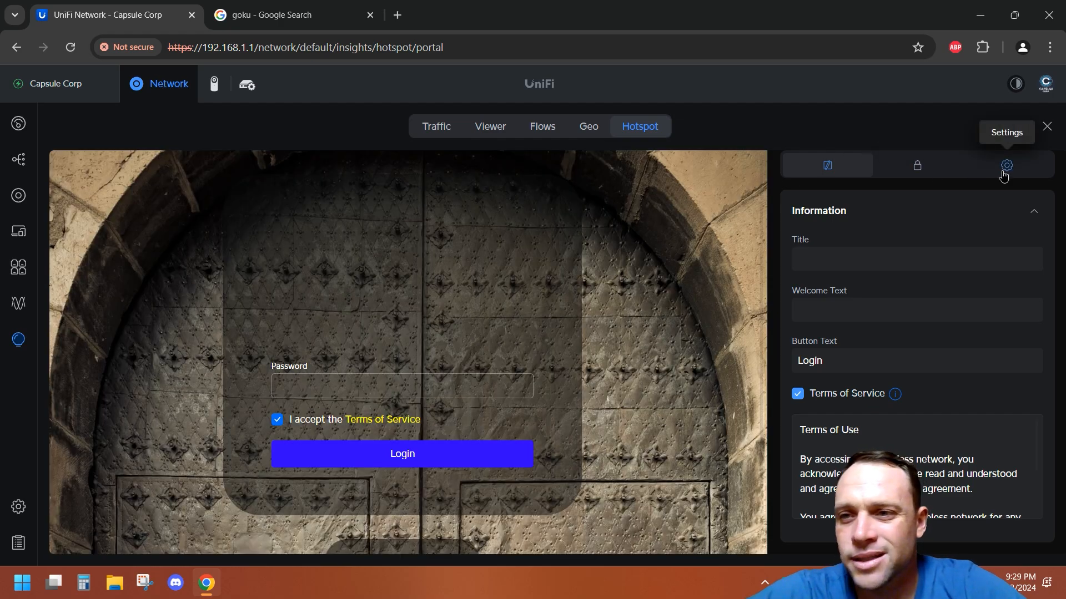
pyautogui.click(1006, 166)
pyautogui.scroll(-10, 970, 403)
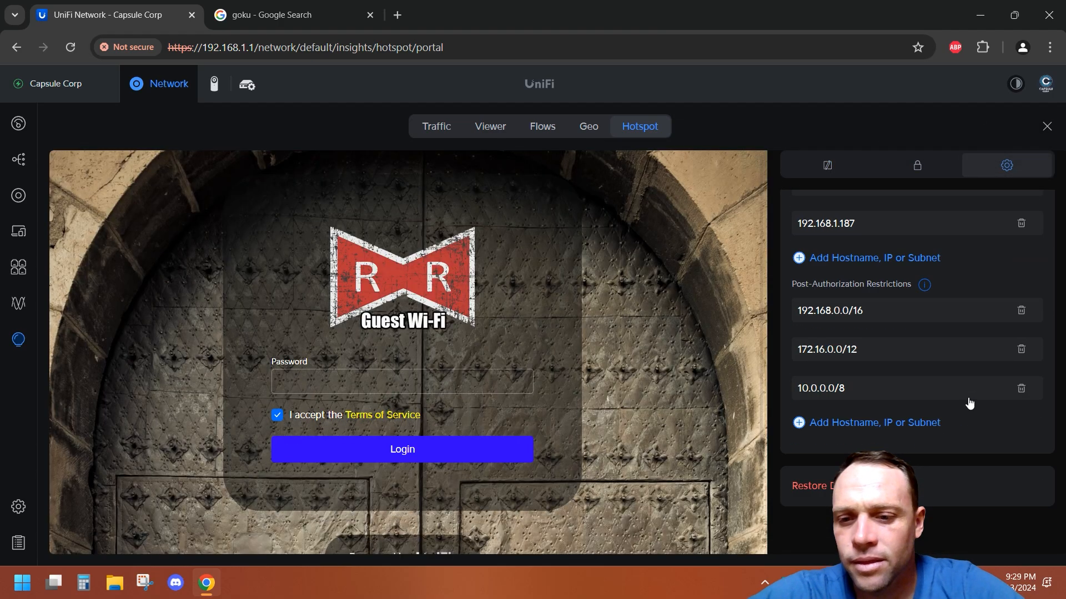
pyautogui.scroll(2, 916, 292)
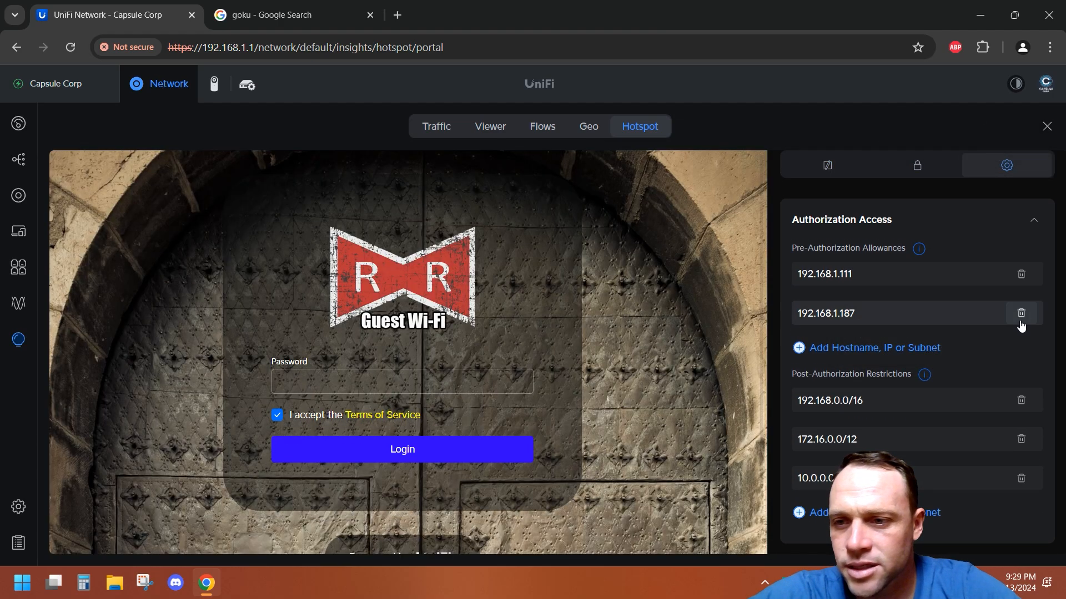
pyautogui.click(1021, 314)
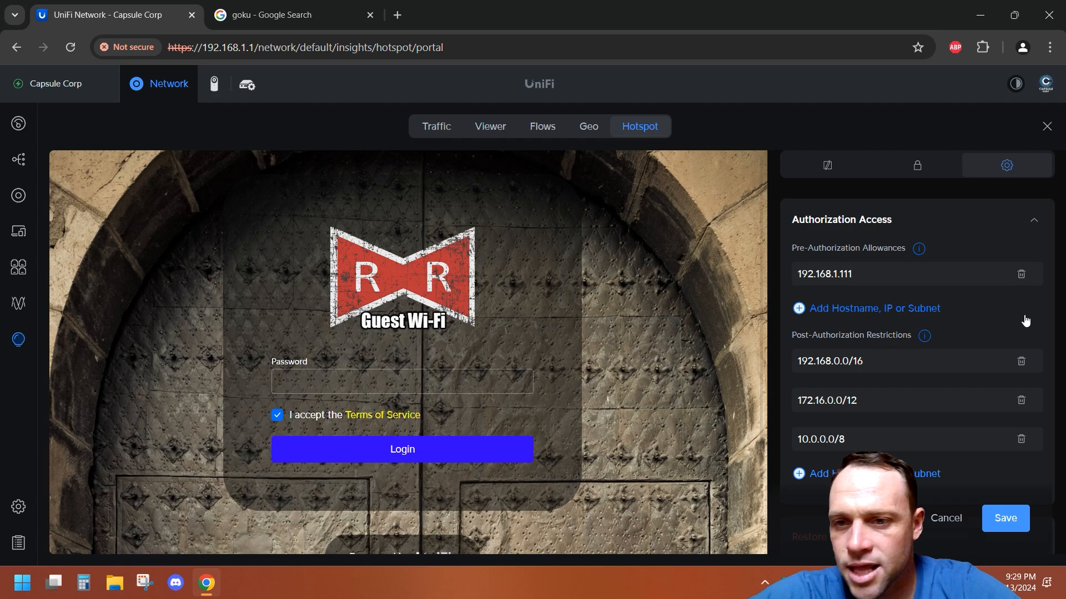
pyautogui.click(1021, 521)
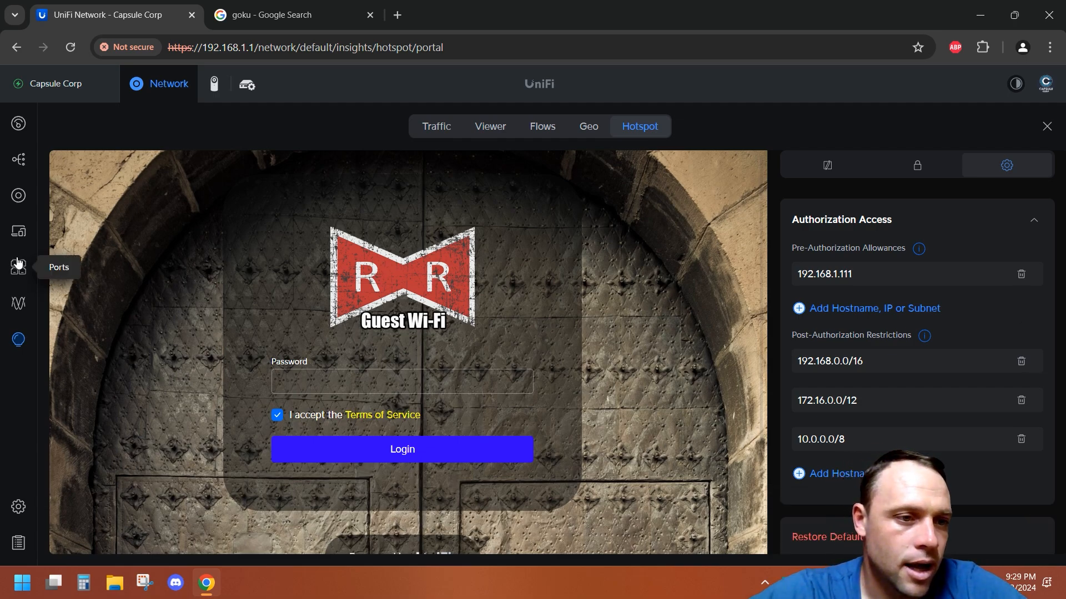
# Step: Open the Traffic & Firewall Rules page in the security settings
pyautogui.click(18, 507)
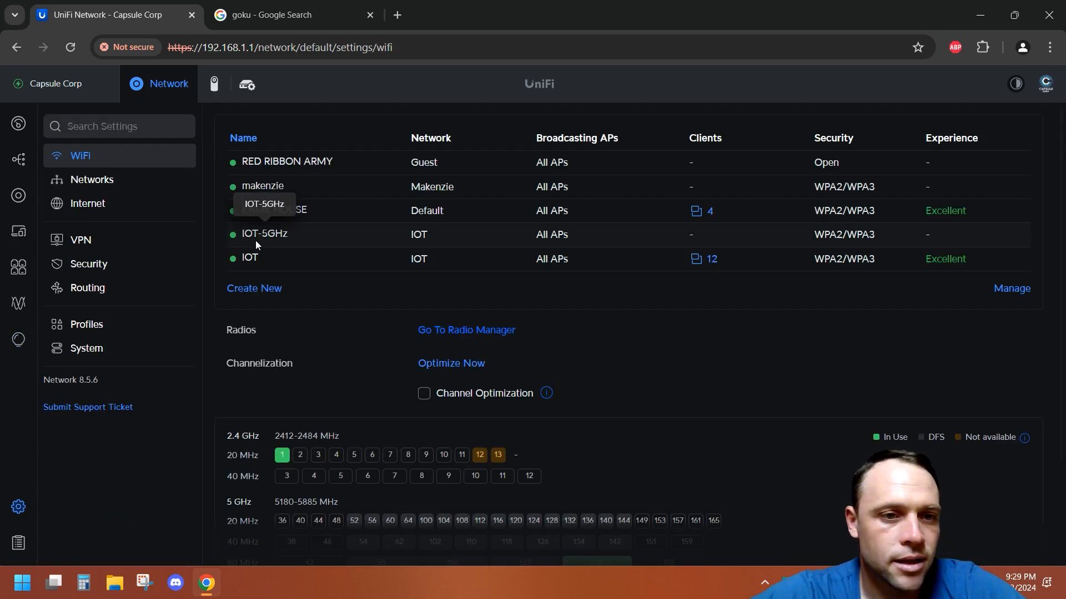
pyautogui.click(130, 271)
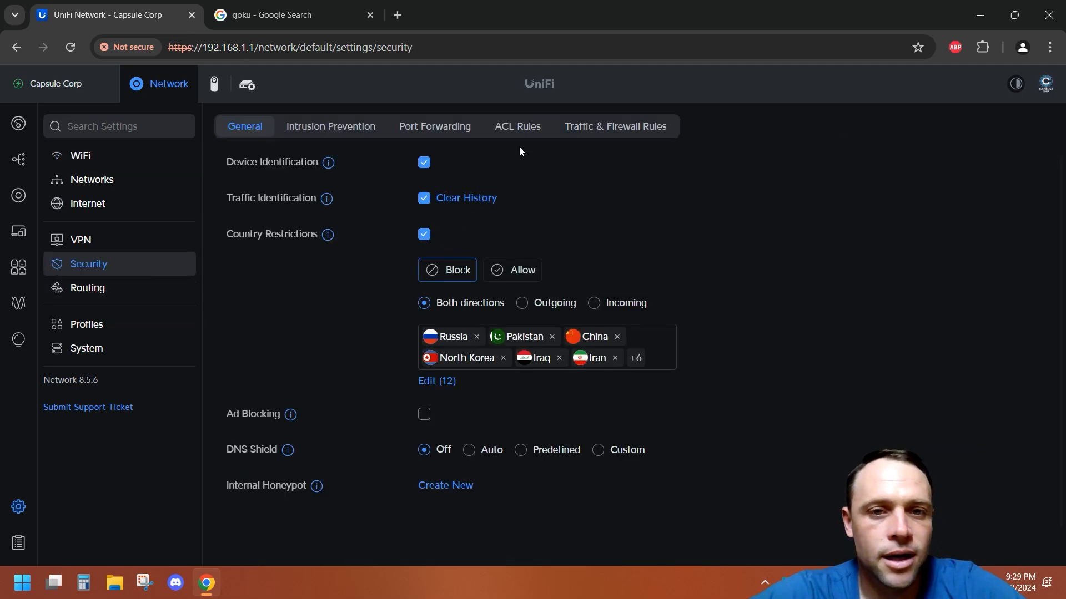
pyautogui.click(589, 127)
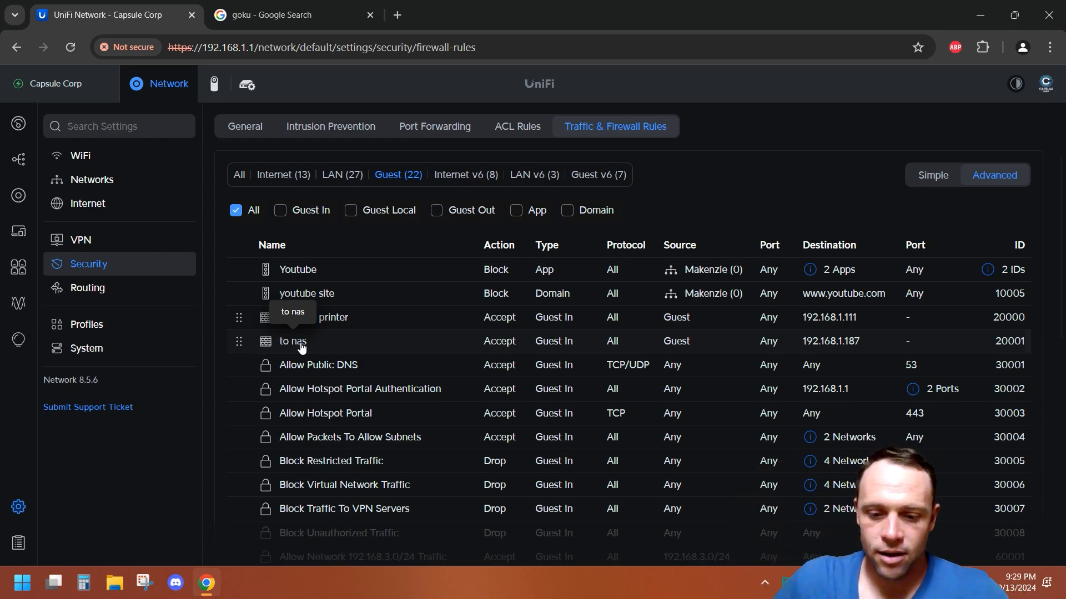
# Step: Turn off the laptop's Wi-Fi from the quick settings panel
pyautogui.click(960, 583)
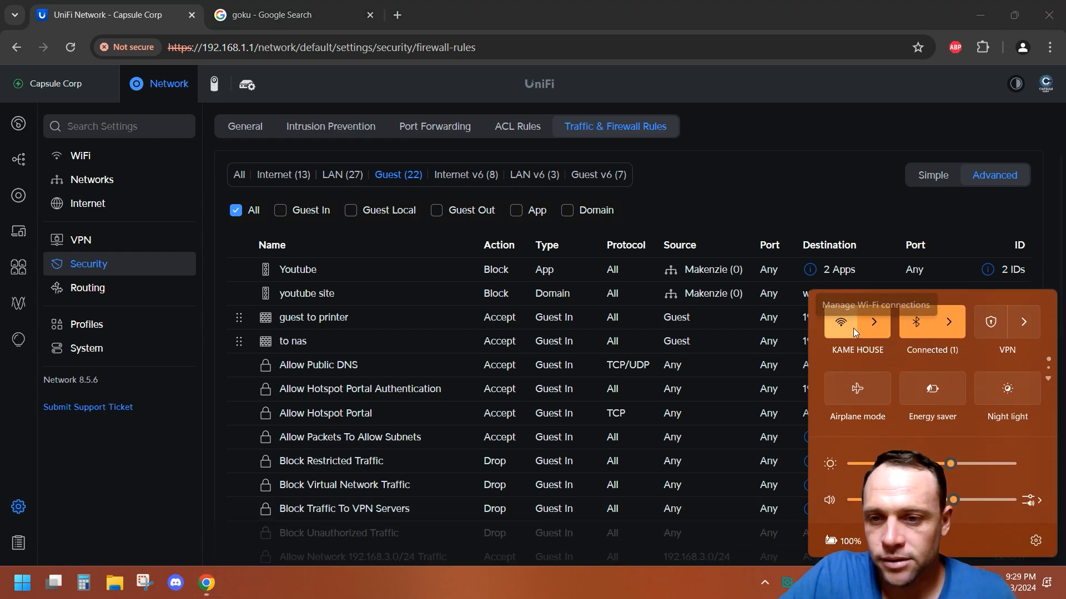
pyautogui.click(854, 328)
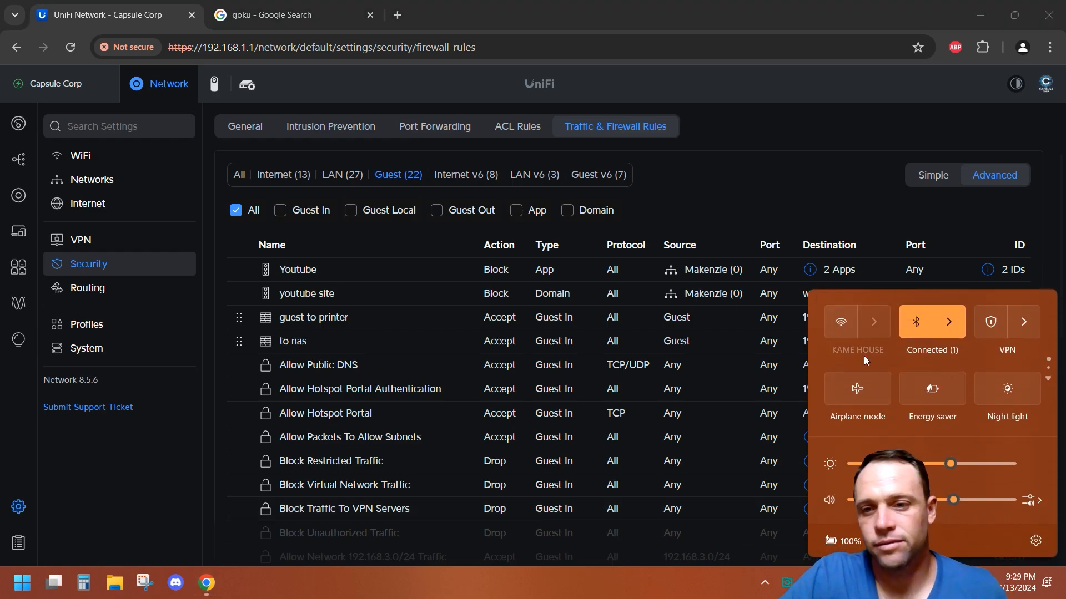
pyautogui.click(915, 137)
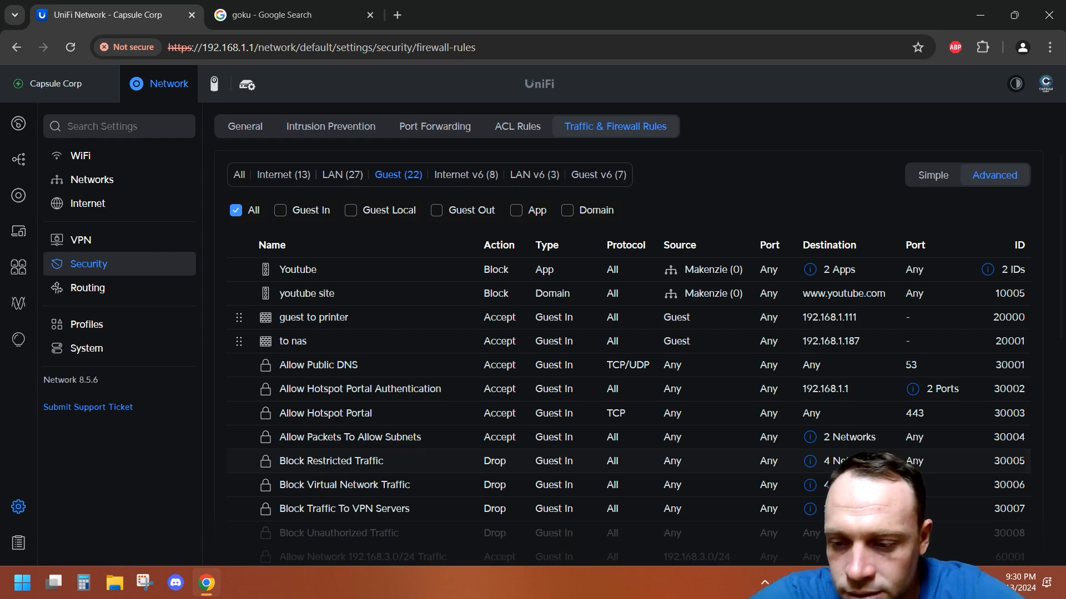
# Step: Restore the browser window and open This PC in File Explorer to view the network drives, then close it
pyautogui.moveTo(700, 5); pyautogui.dragTo(679, 38)
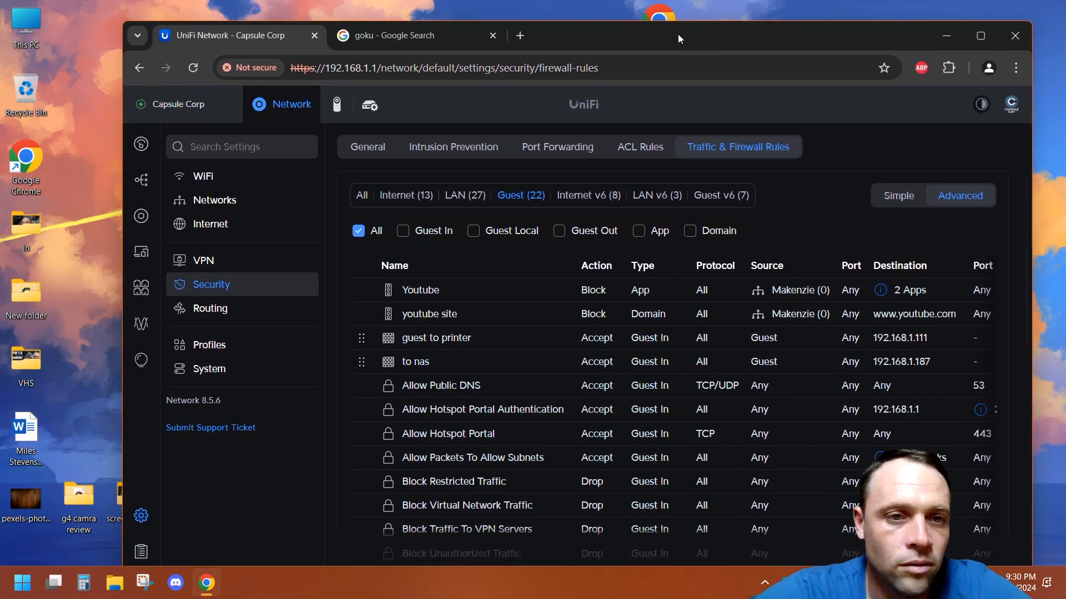
pyautogui.doubleClick(36, 10)
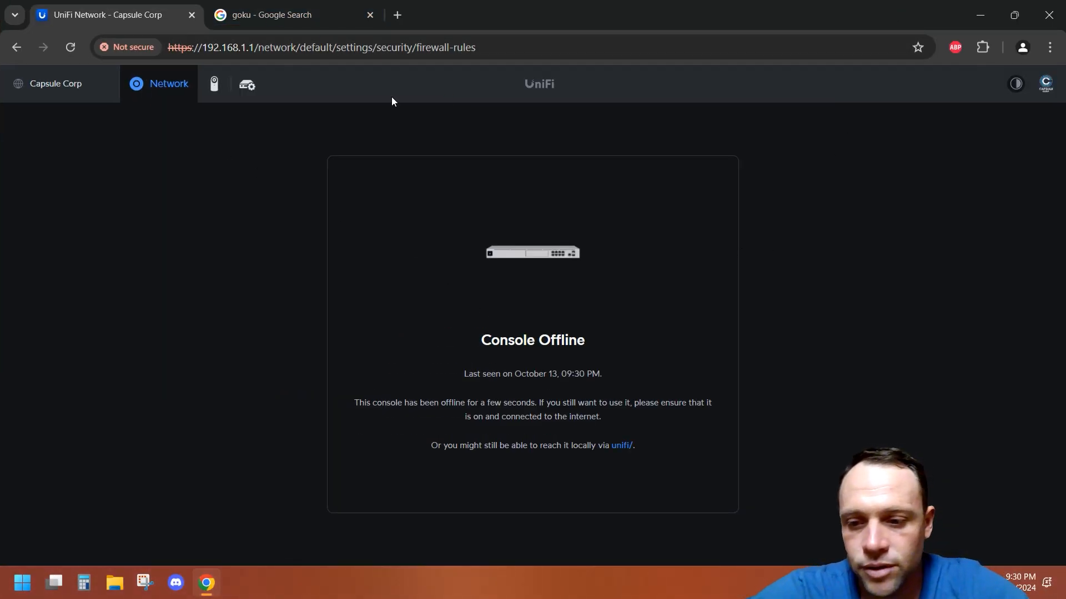
pyautogui.click(310, 15)
pyautogui.doubleClick(521, 6)
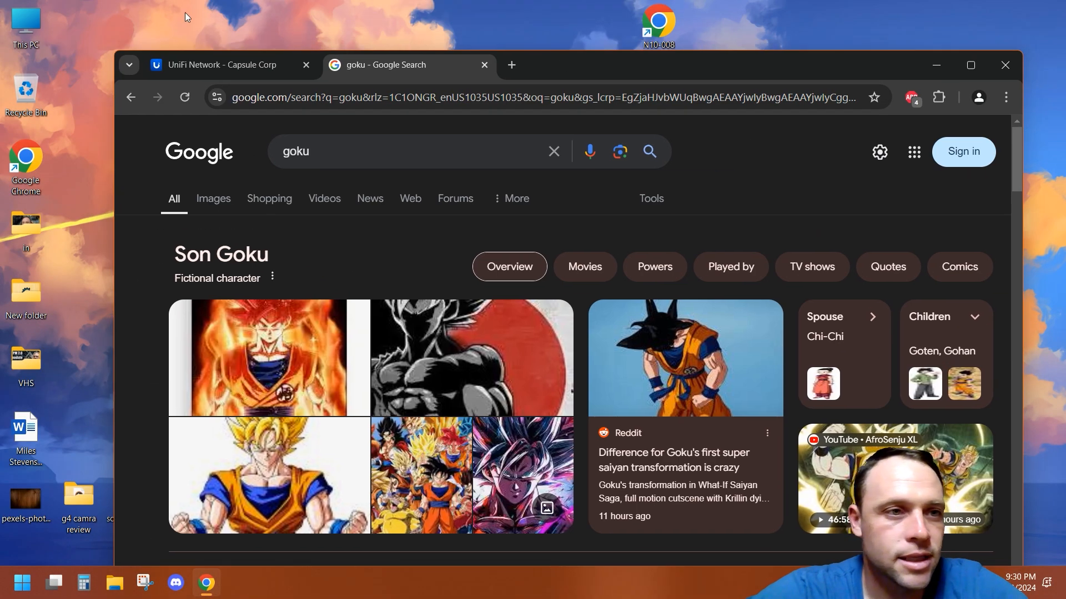
pyautogui.doubleClick(35, 35)
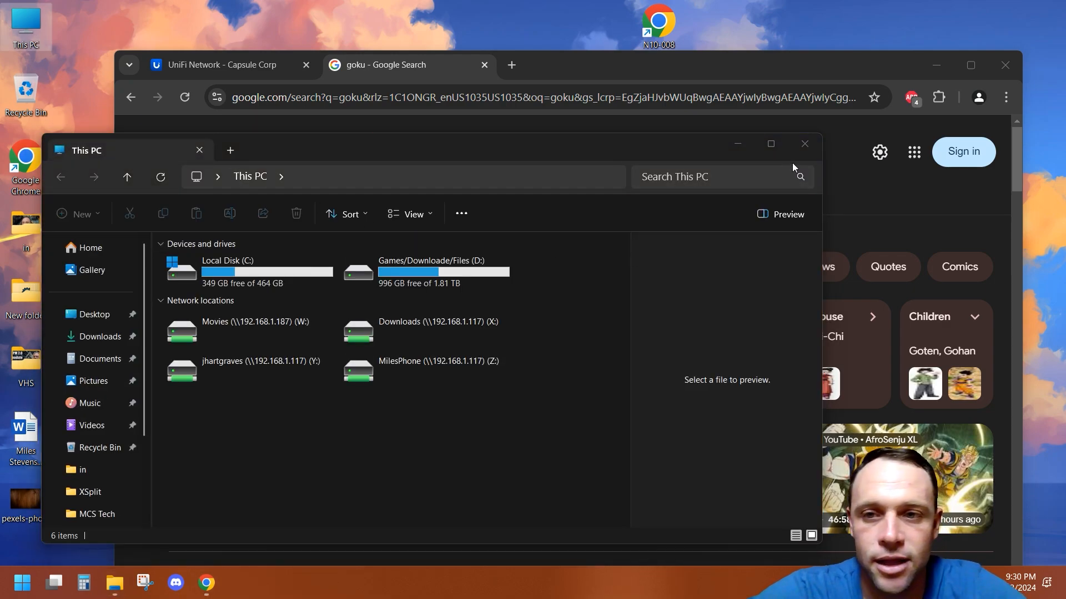
pyautogui.click(812, 151)
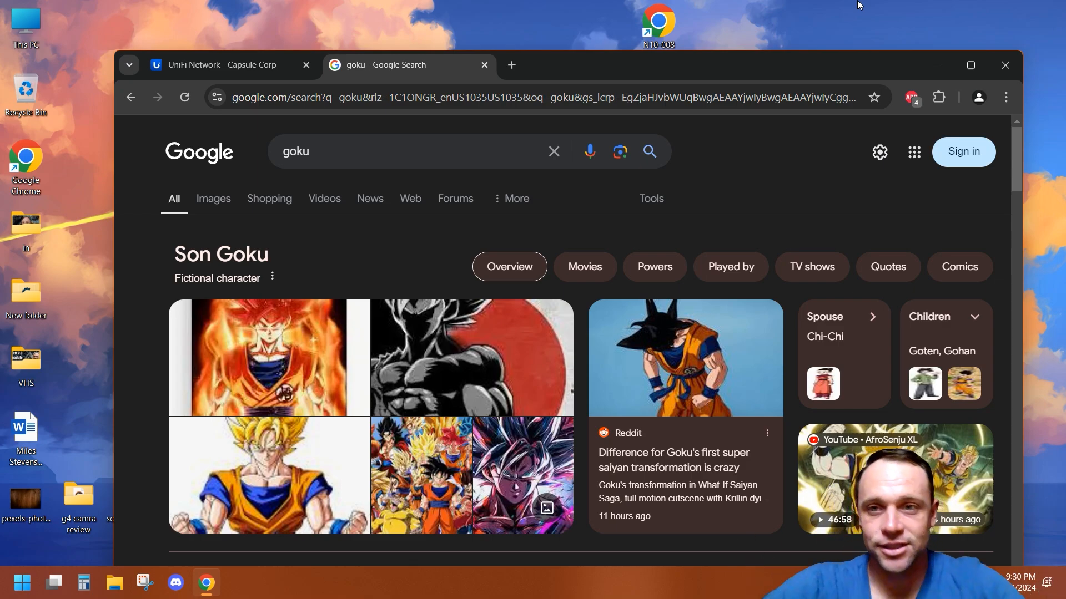
# Step: Maximize the browser and close the Google Search tab
pyautogui.click(968, 65)
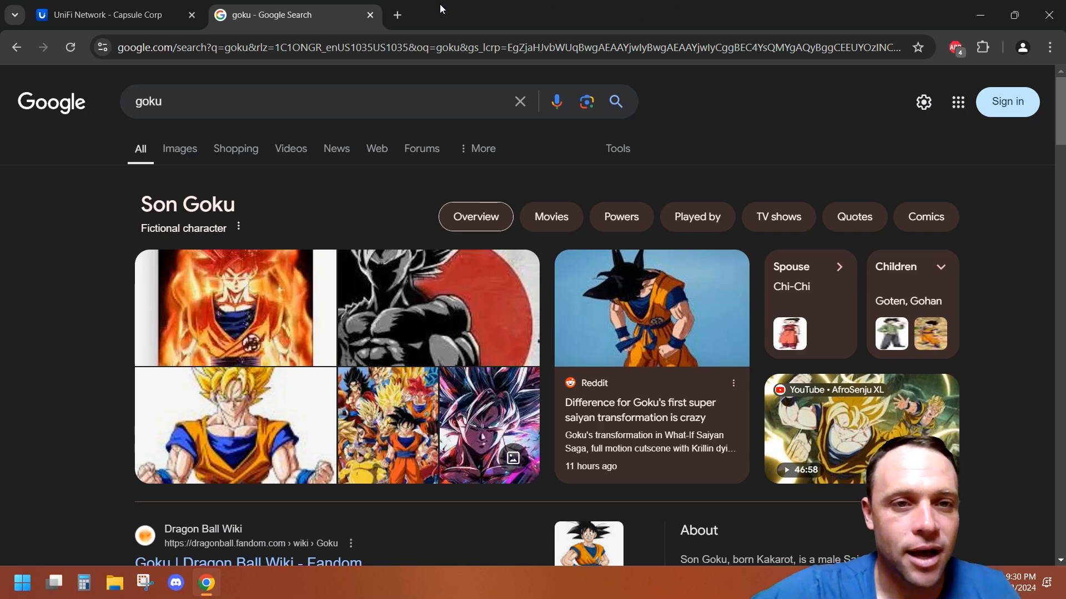
pyautogui.click(371, 14)
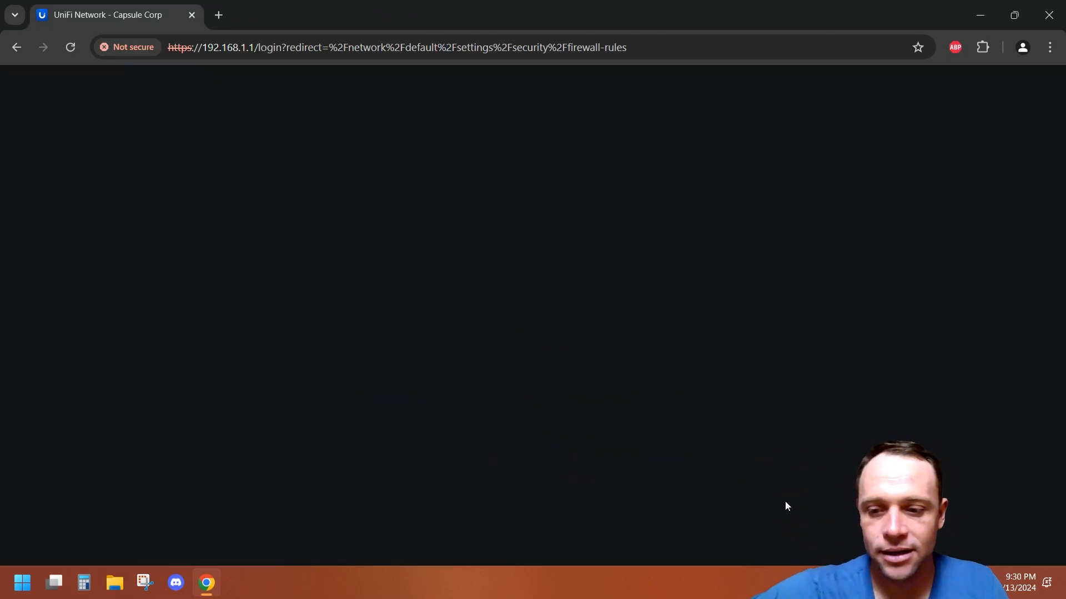
# Step: Turn the laptop's Wi-Fi back on from the quick settings panel and reload the UniFi page
pyautogui.press('super+a')
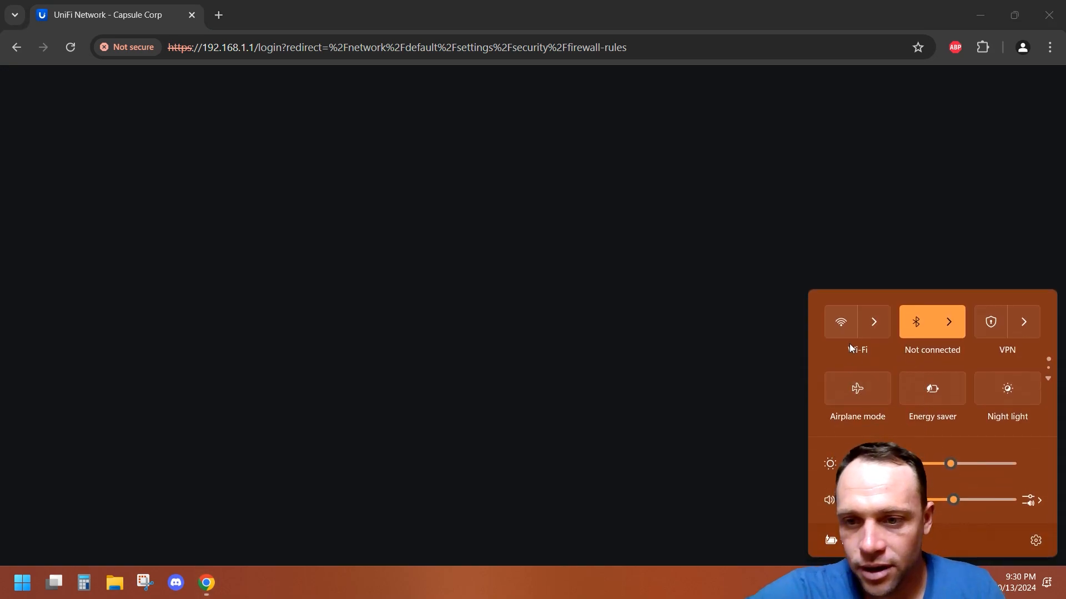
pyautogui.click(842, 323)
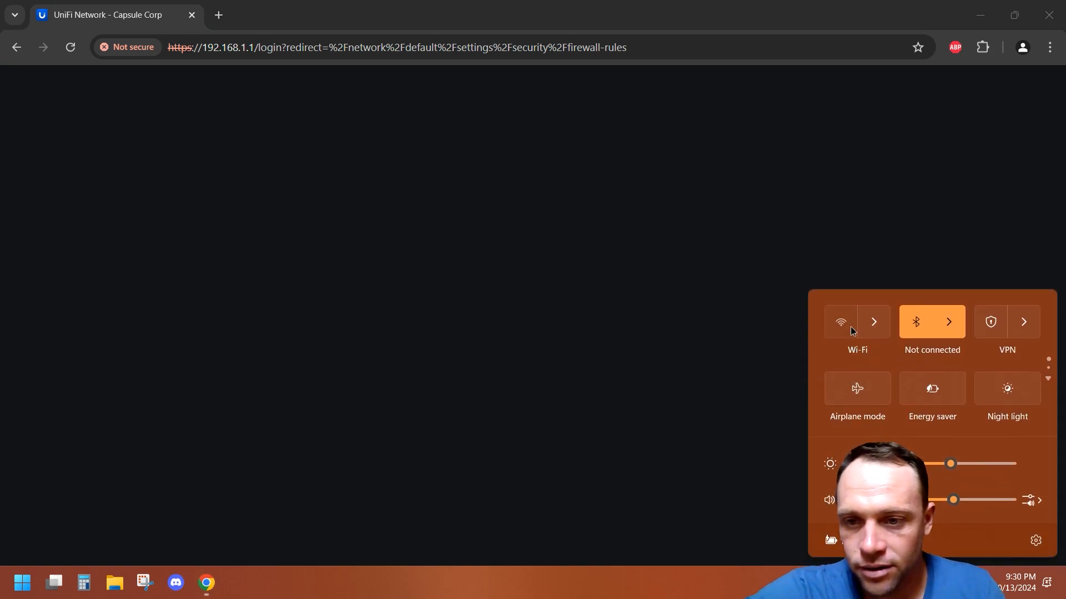
pyautogui.click(832, 204)
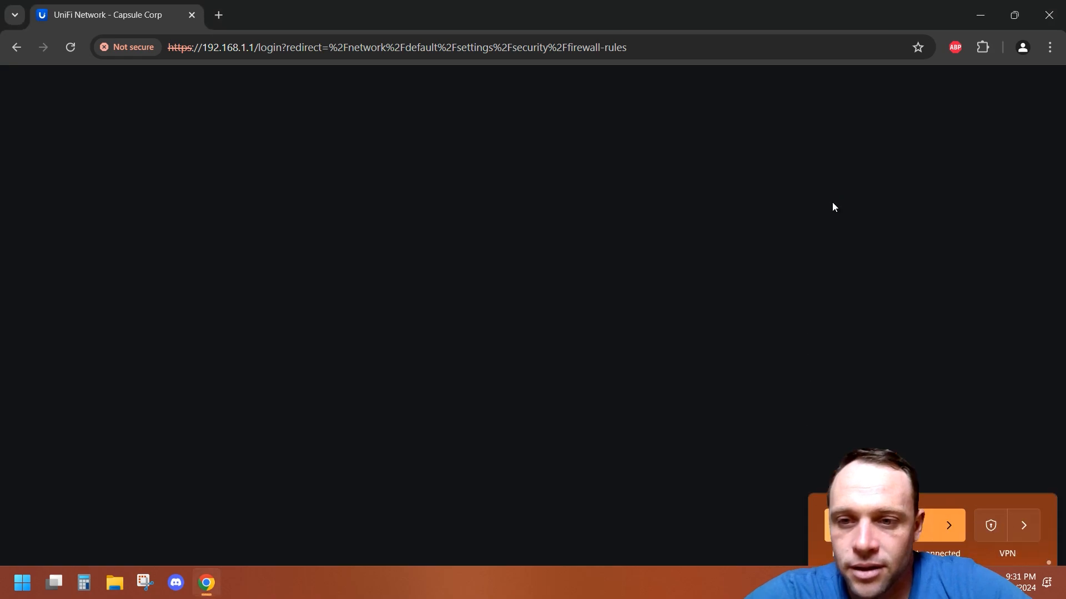
pyautogui.click(74, 44)
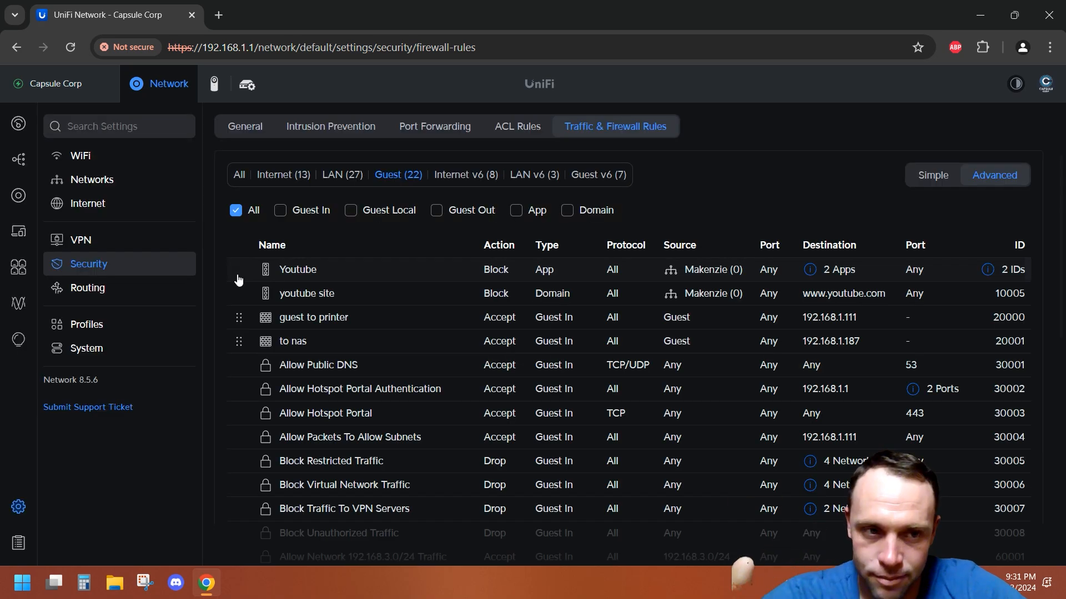
# Step: Delete the "to nas" firewall rule from the guest traffic rules
pyautogui.click(312, 344)
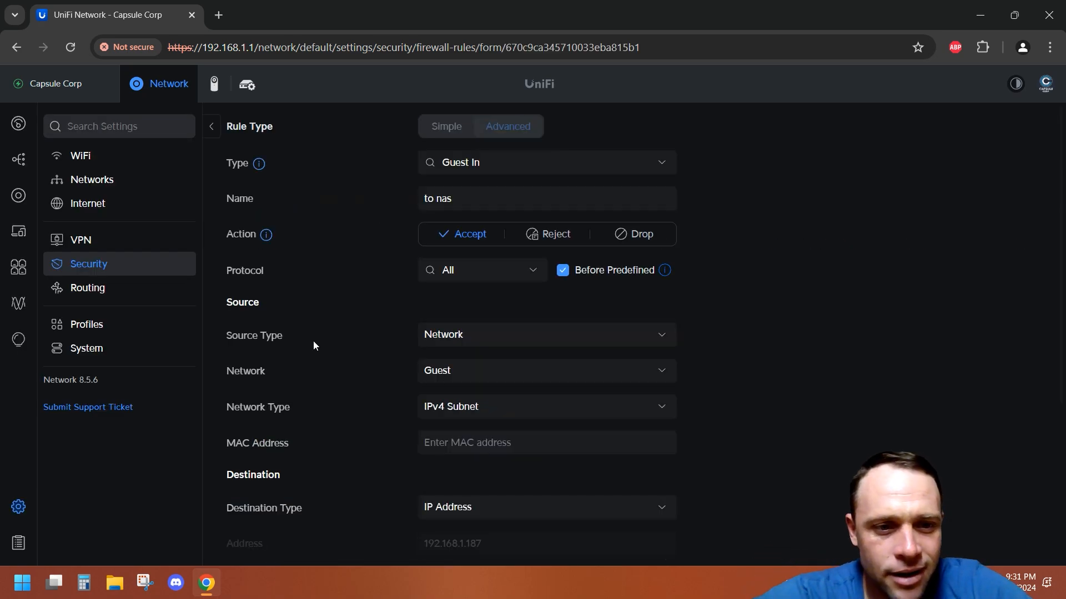
pyautogui.click(221, 126)
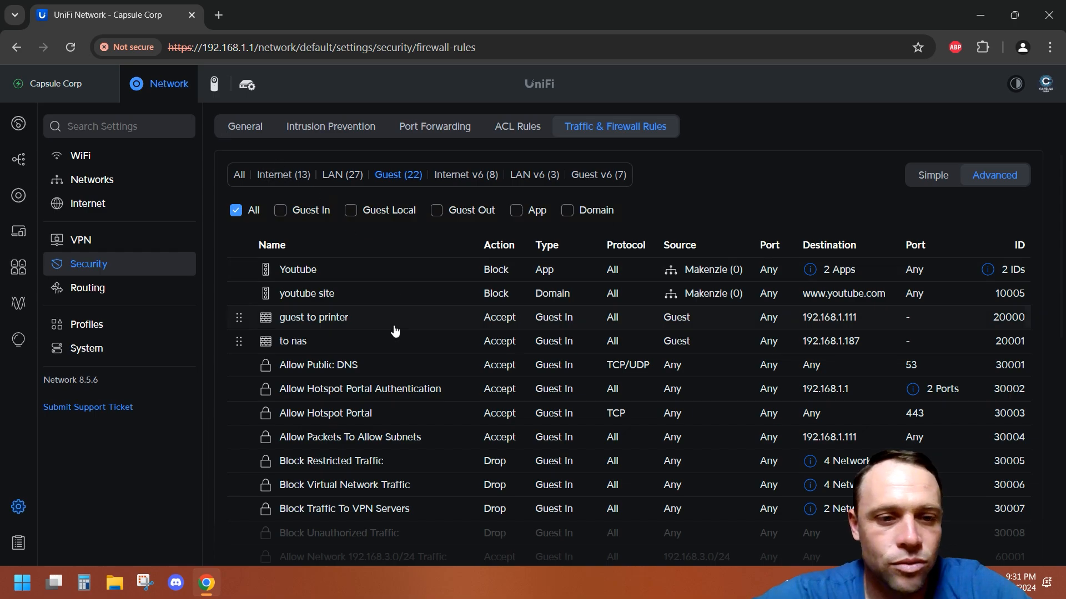
pyautogui.scroll(-10, 394, 330)
pyautogui.click(1010, 315)
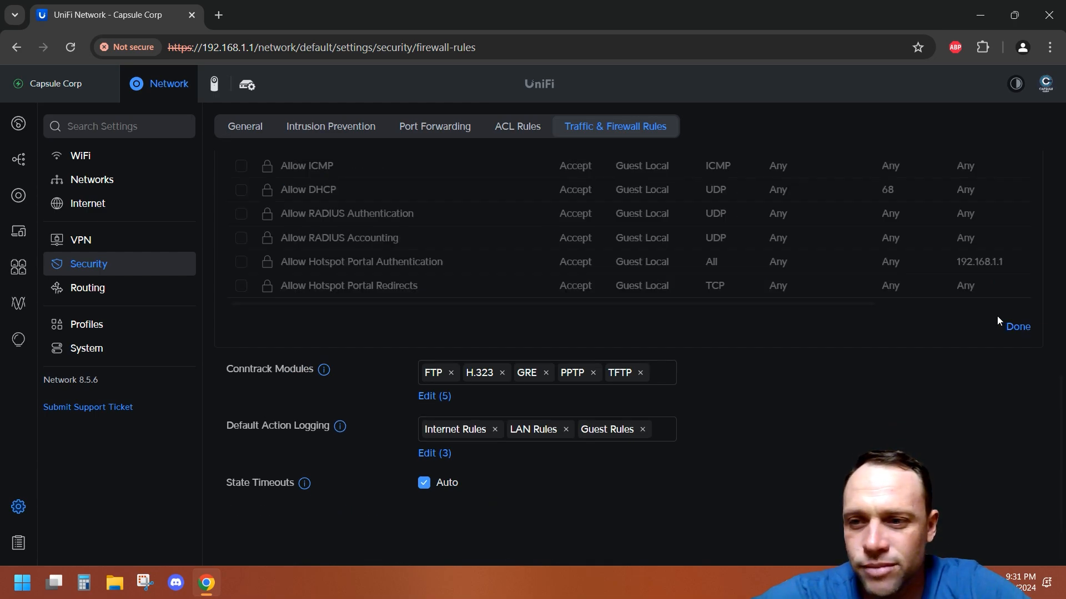
pyautogui.scroll(10, 594, 255)
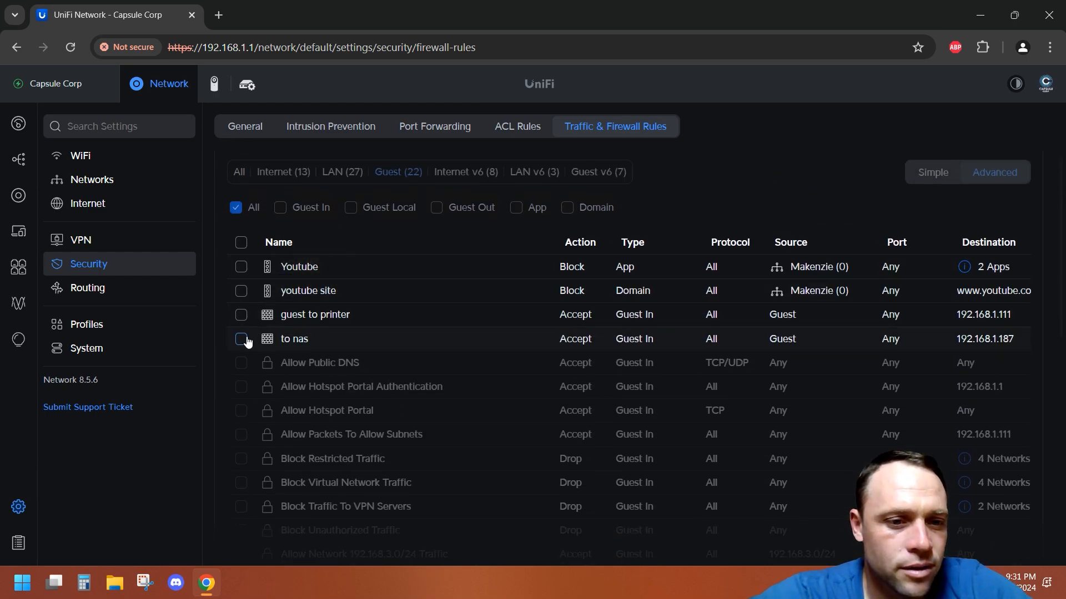
pyautogui.click(241, 339)
pyautogui.scroll(-10, 561, 398)
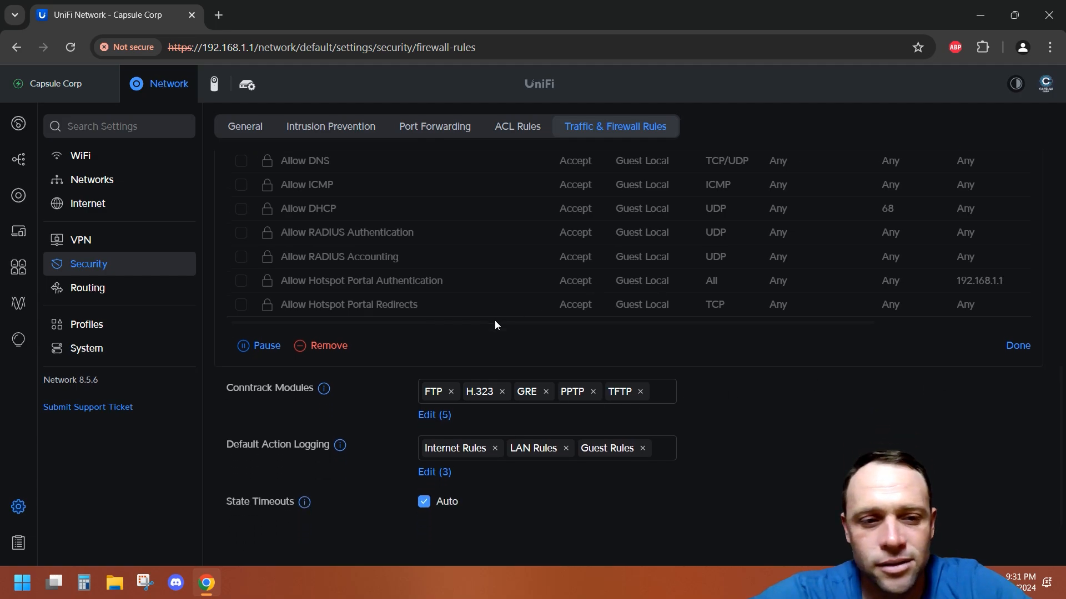
pyautogui.click(327, 346)
pyautogui.click(634, 343)
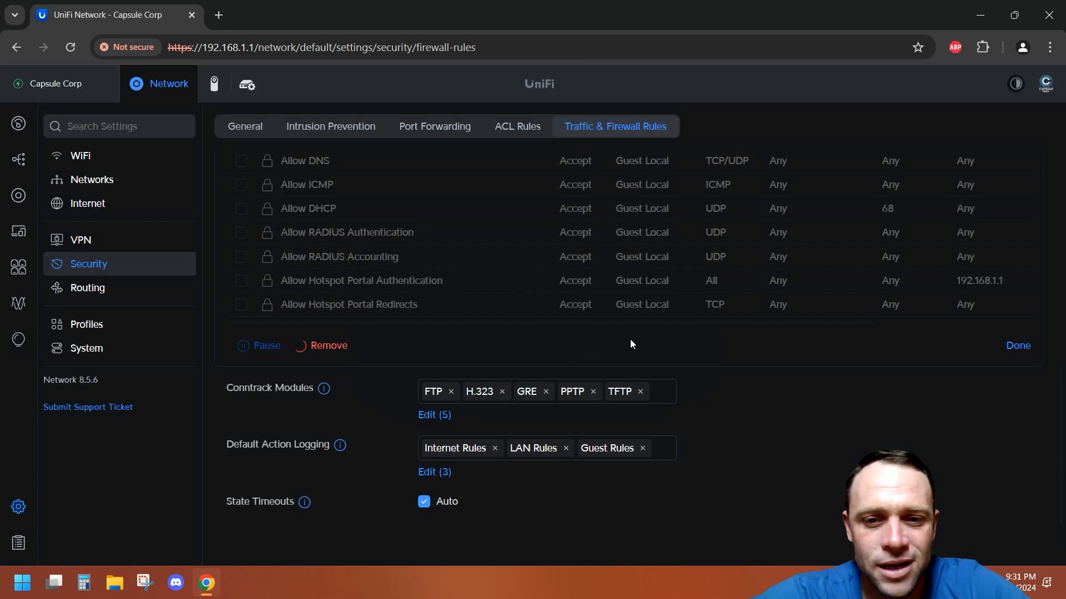
pyautogui.scroll(10, 638, 320)
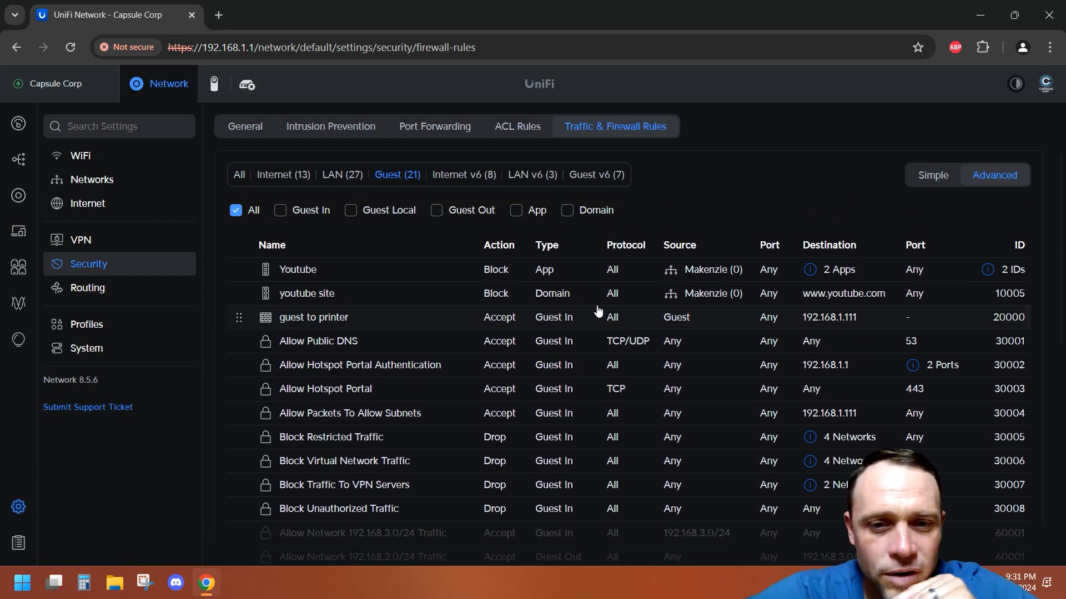
# Step: Open the "guest to printer" rule and review its source and destination settings
pyautogui.click(599, 314)
pyautogui.scroll(-4, 599, 313)
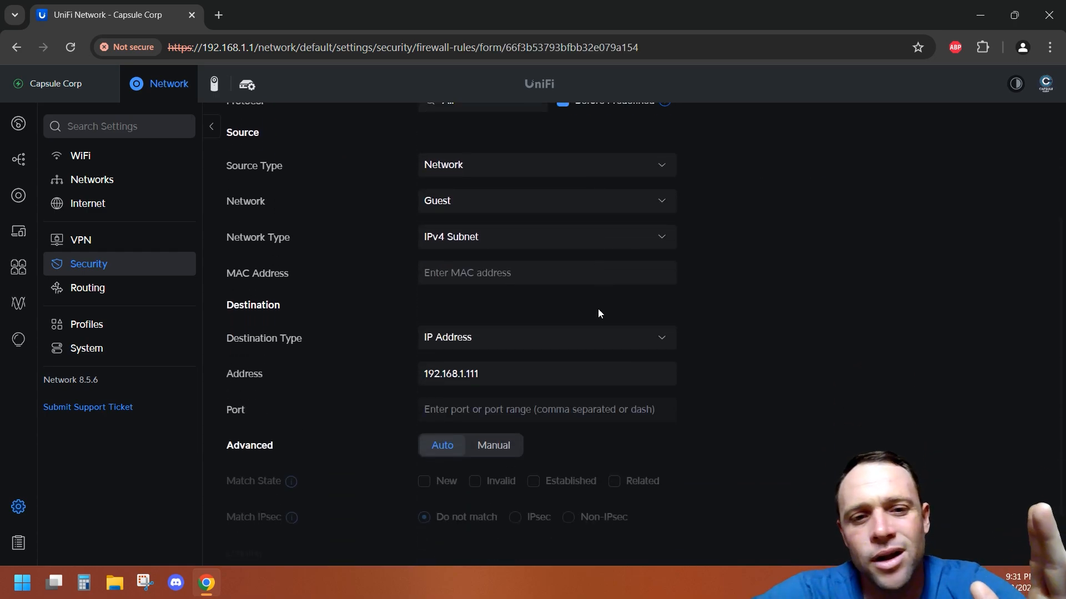
pyautogui.scroll(4, 794, 228)
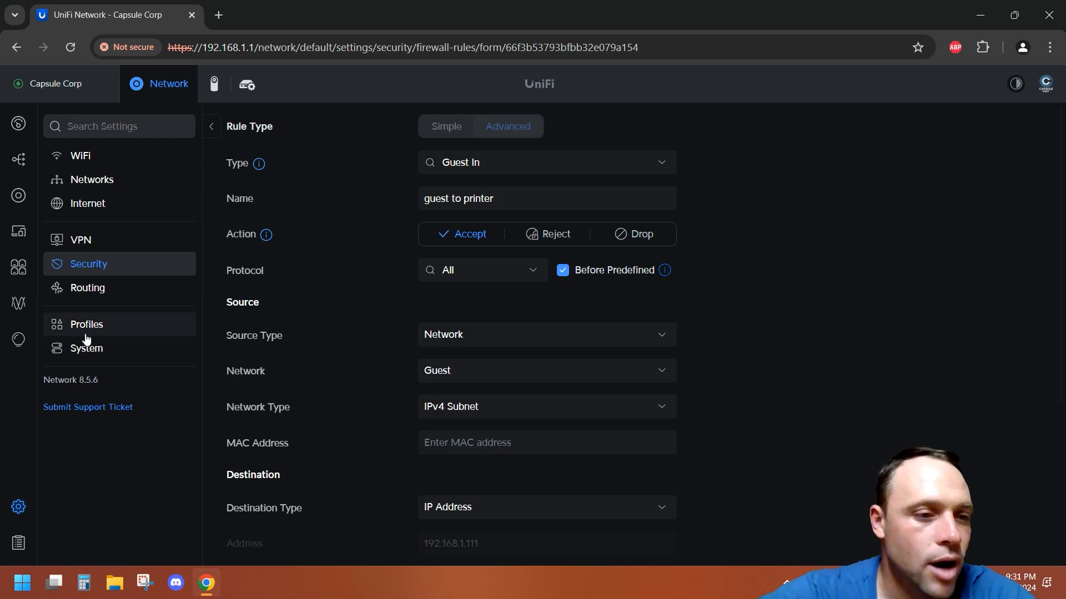
# Step: Open the hotspot landing page settings and review the authorization access allowances and restrictions
pyautogui.click(13, 337)
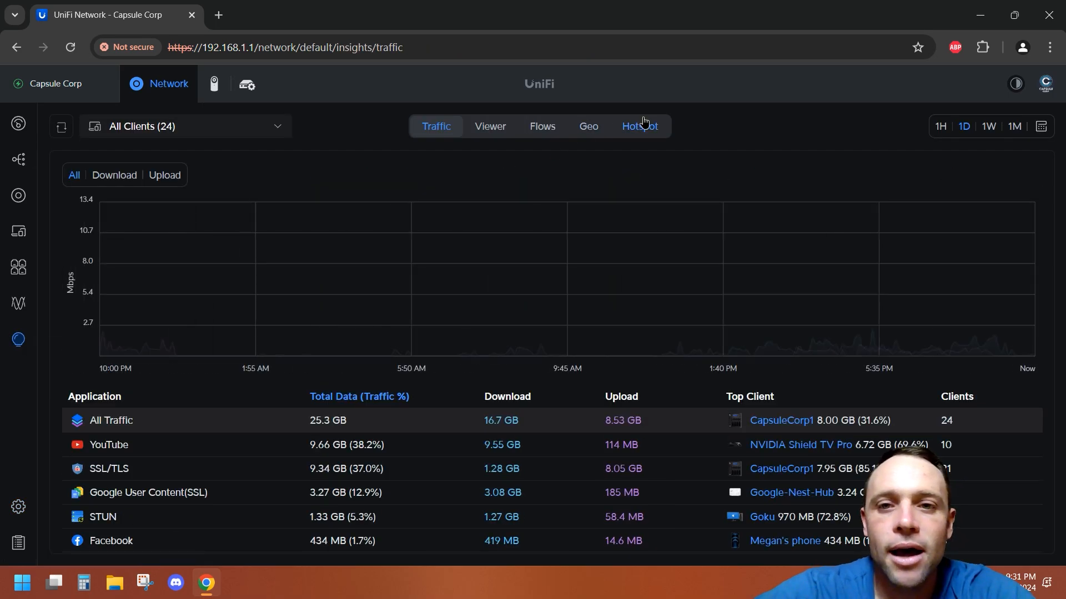
pyautogui.click(640, 126)
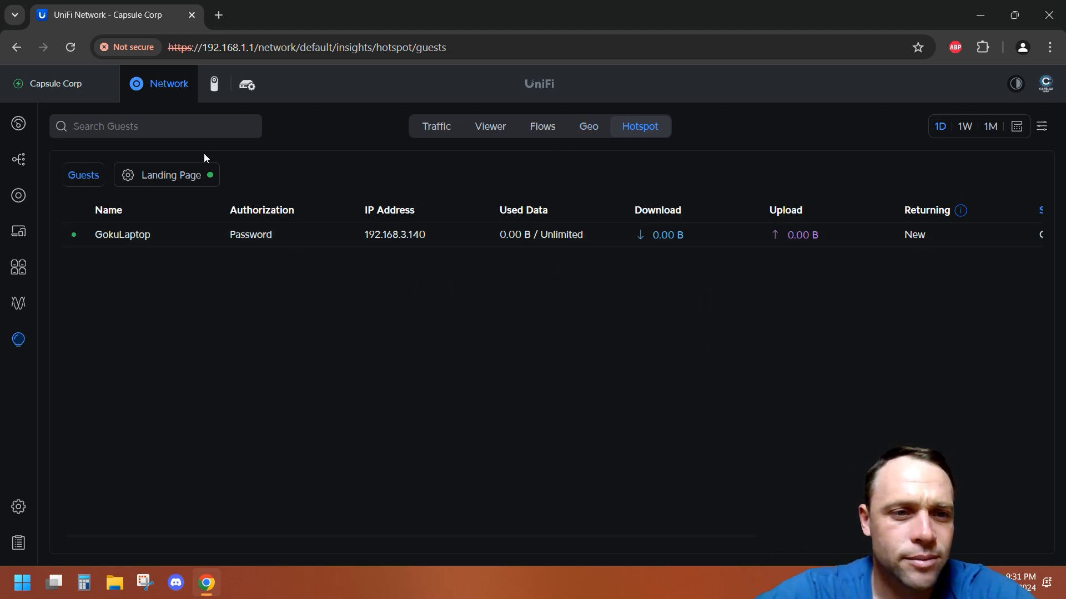
pyautogui.click(184, 176)
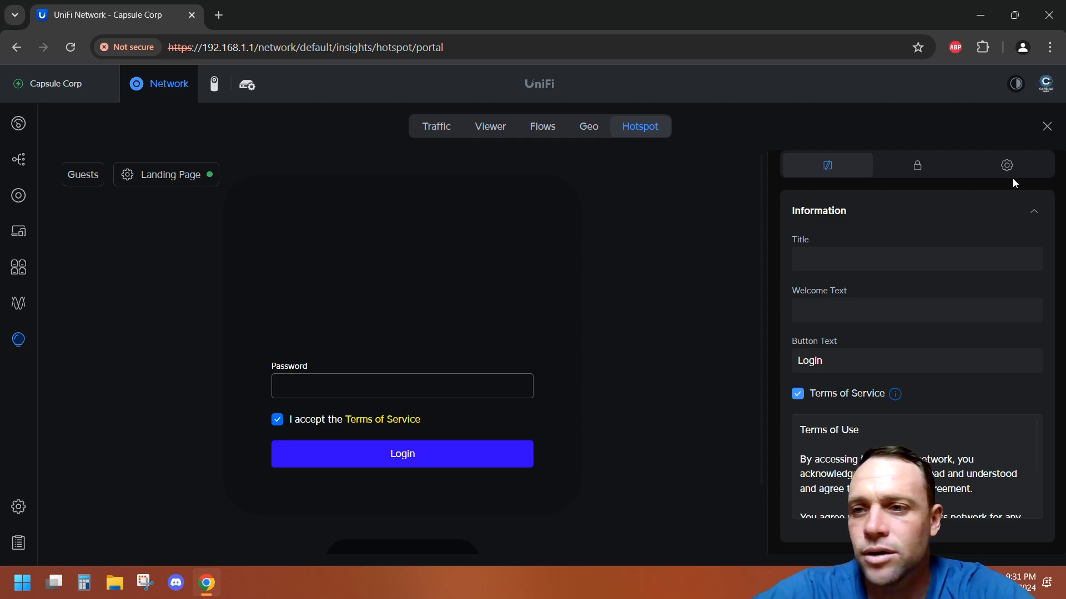
pyautogui.click(1006, 165)
pyautogui.scroll(-10, 981, 408)
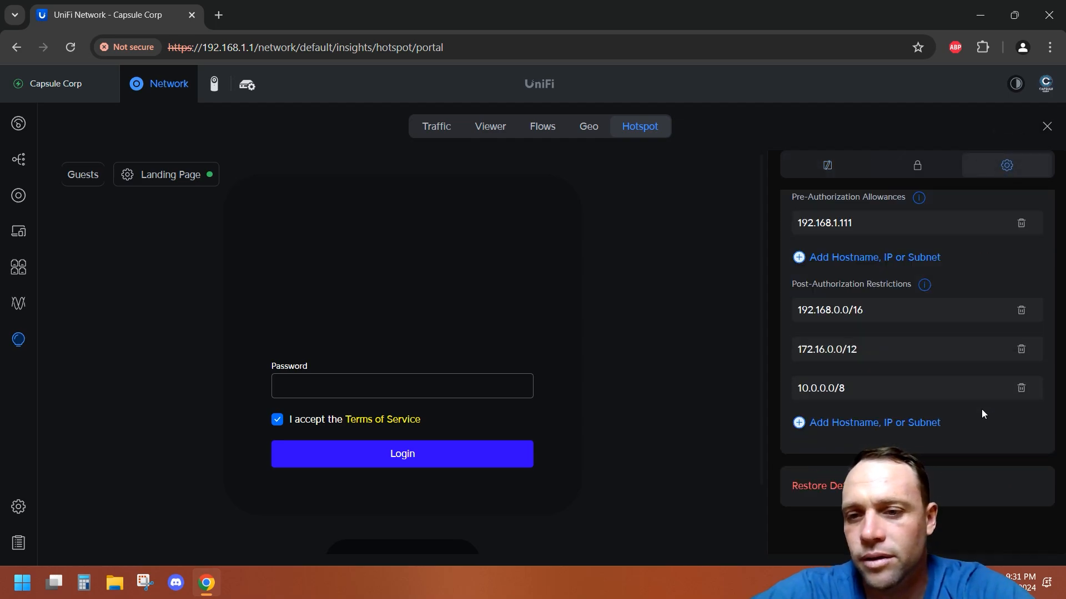
pyautogui.scroll(2, 982, 414)
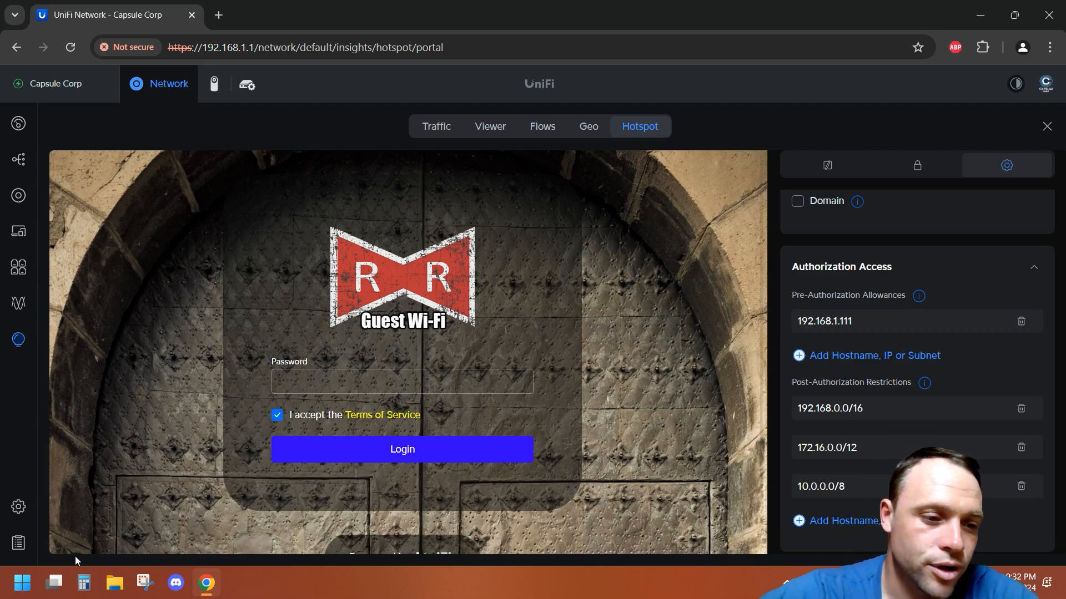
# Step: Return to Traffic & Firewall Rules and inspect the "guest to printer" rule and the guest rules list
pyautogui.click(19, 506)
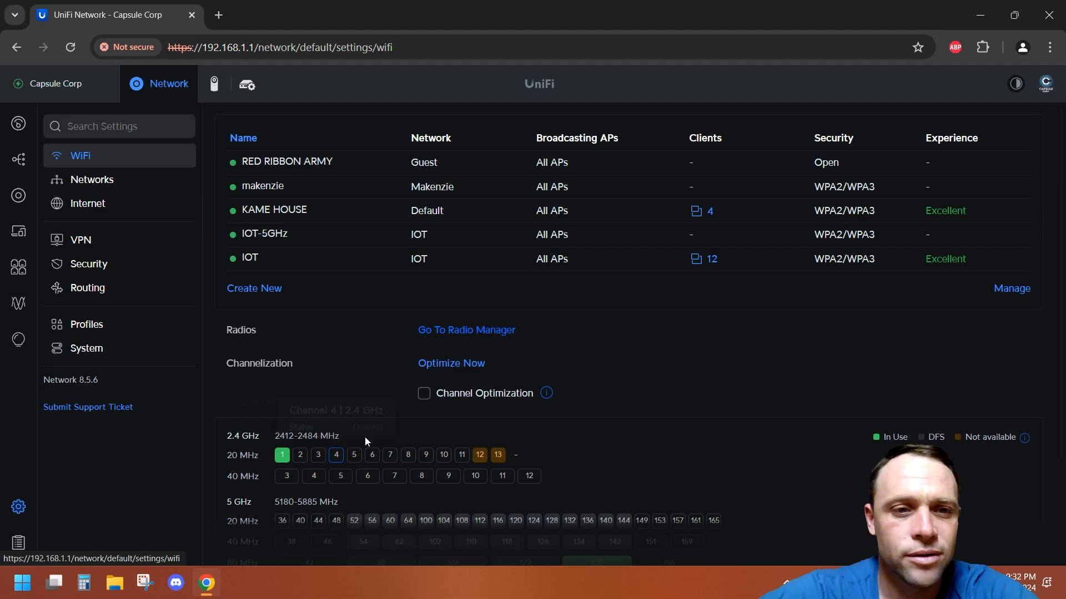
pyautogui.click(84, 271)
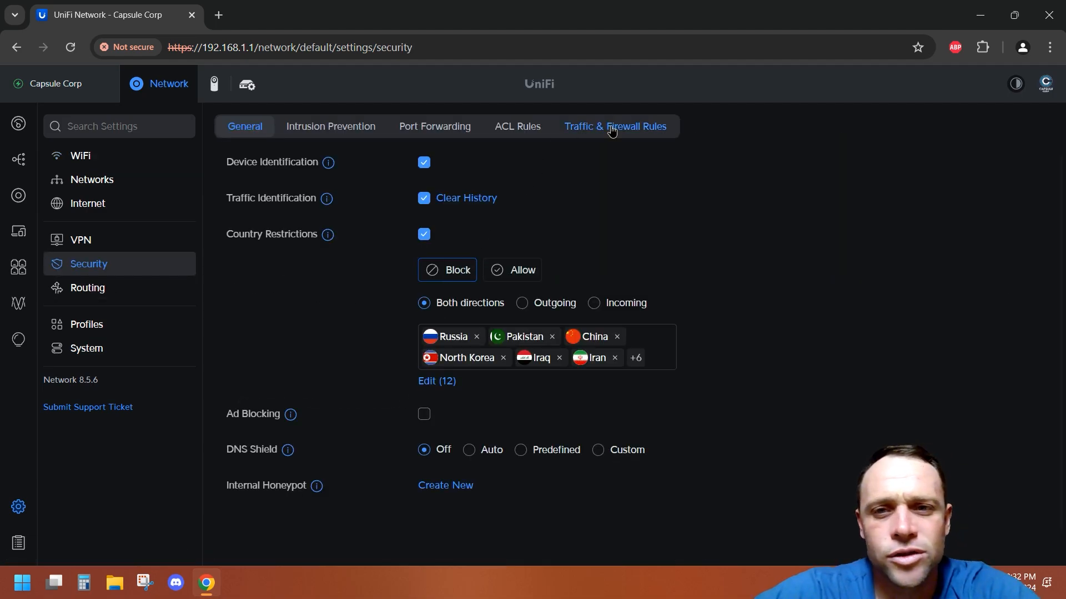
pyautogui.click(611, 126)
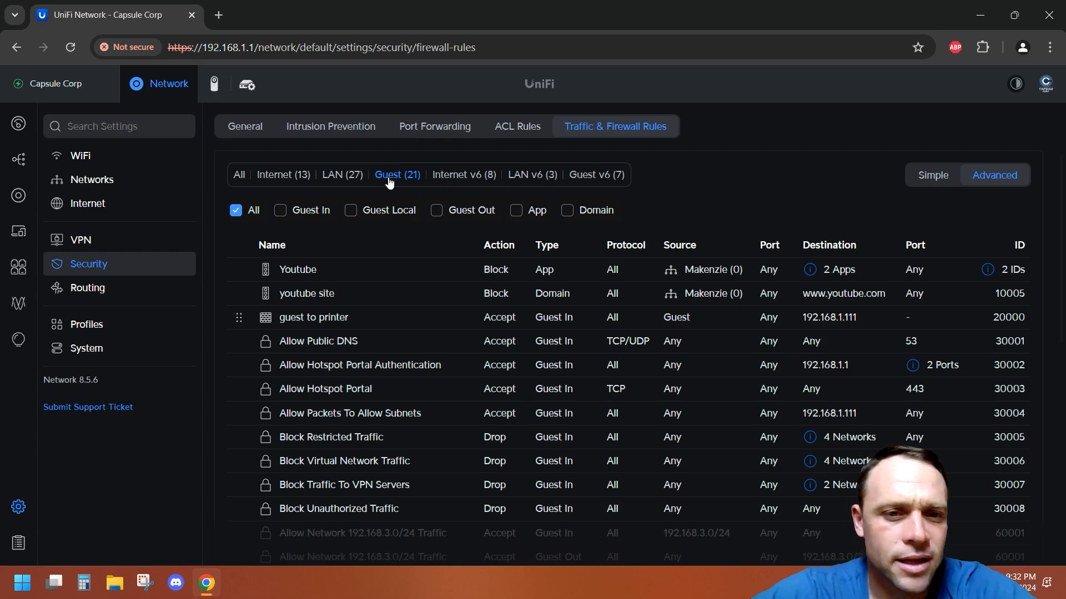
pyautogui.click(346, 315)
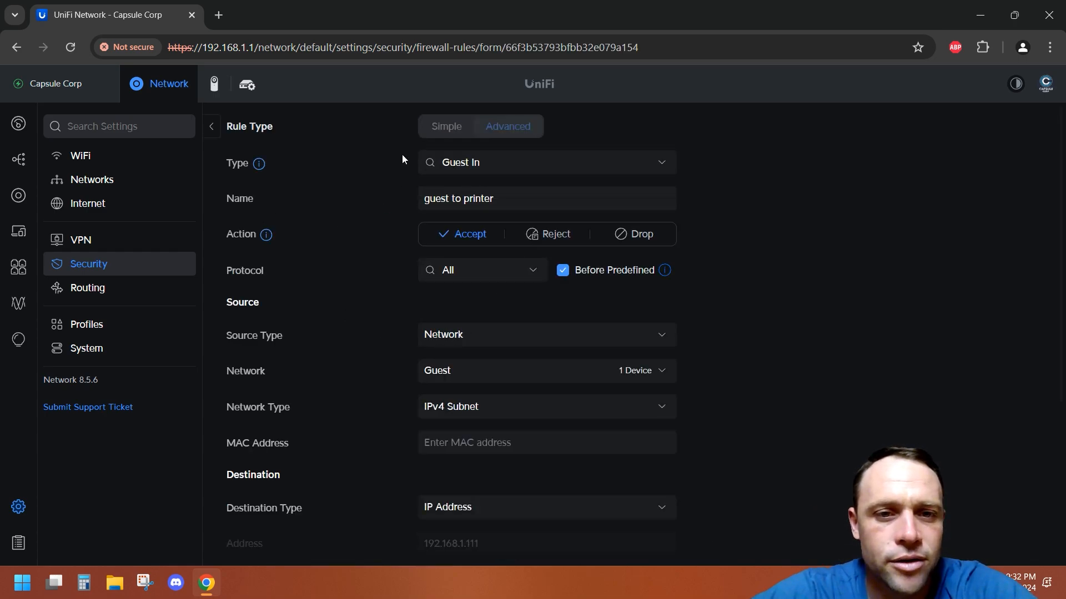
pyautogui.scroll(-2, 528, 423)
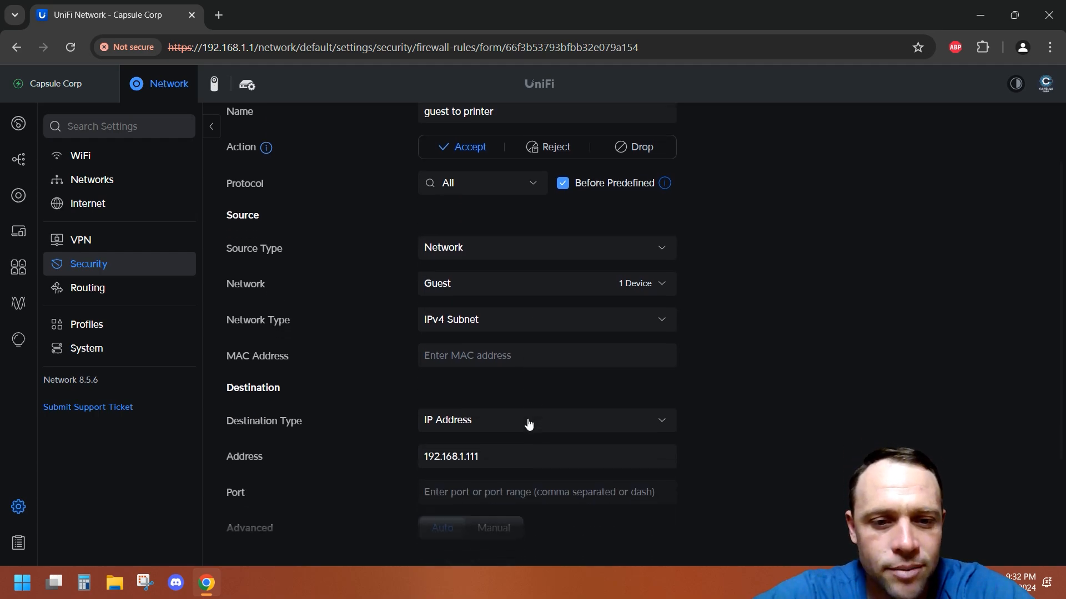
pyautogui.scroll(-3, 511, 285)
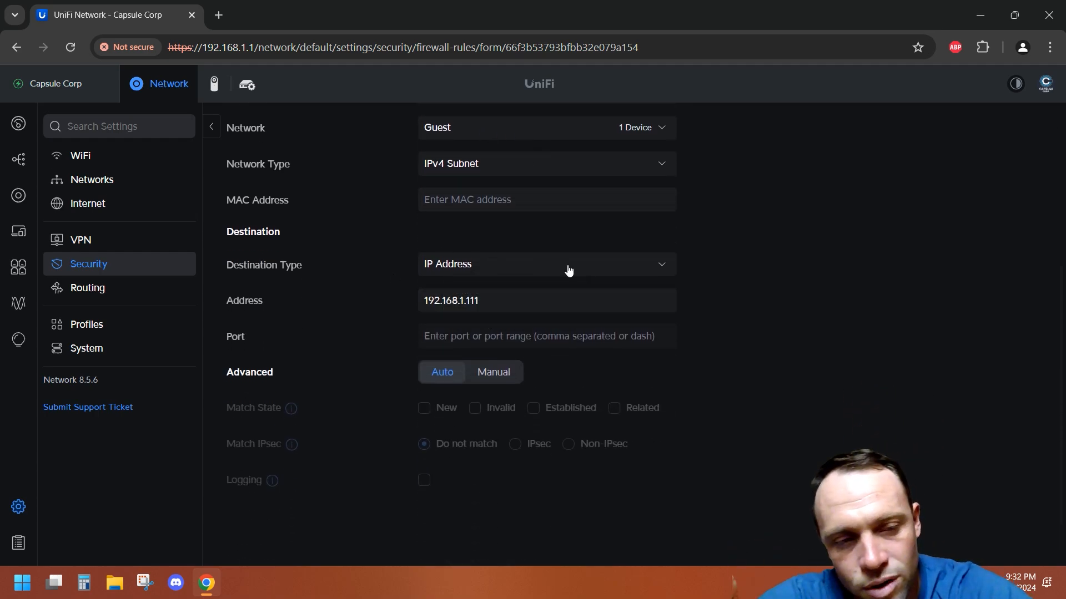
pyautogui.scroll(5, 568, 269)
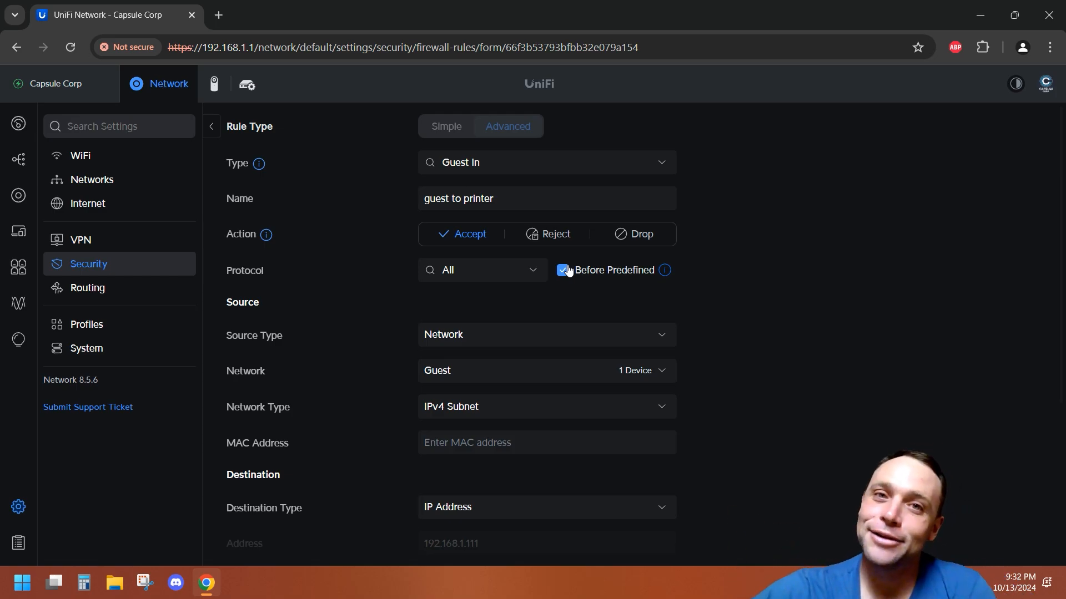
pyautogui.click(210, 126)
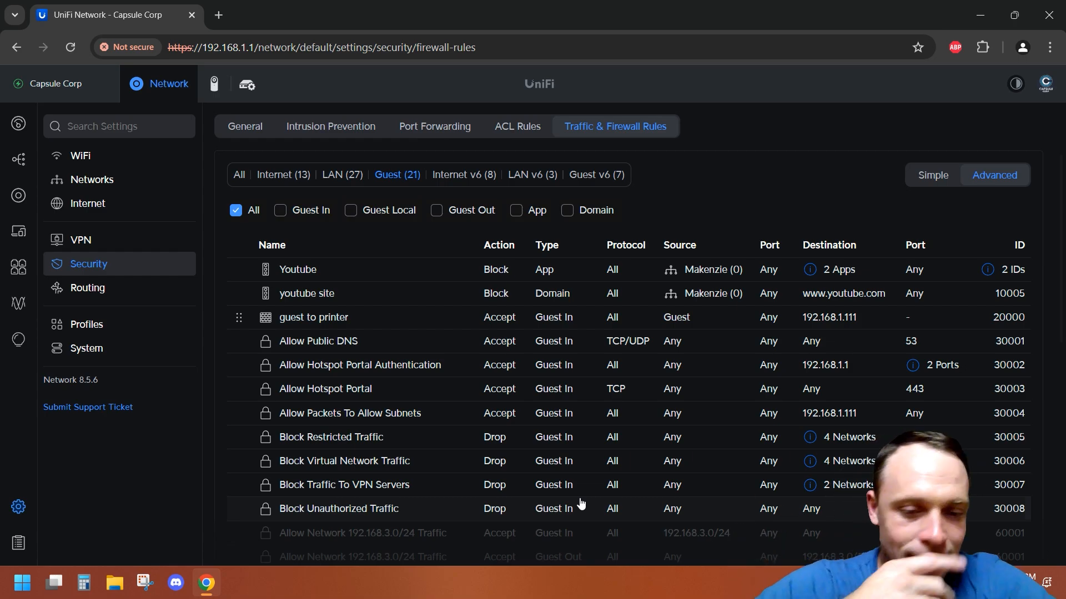
pyautogui.scroll(-5, 475, 406)
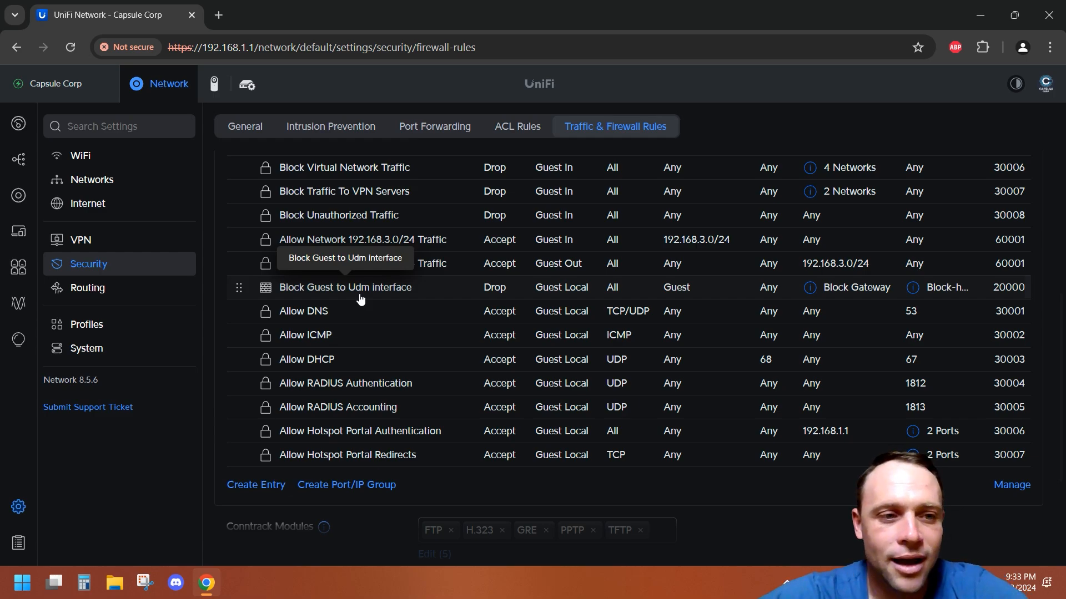
pyautogui.scroll(6, 361, 299)
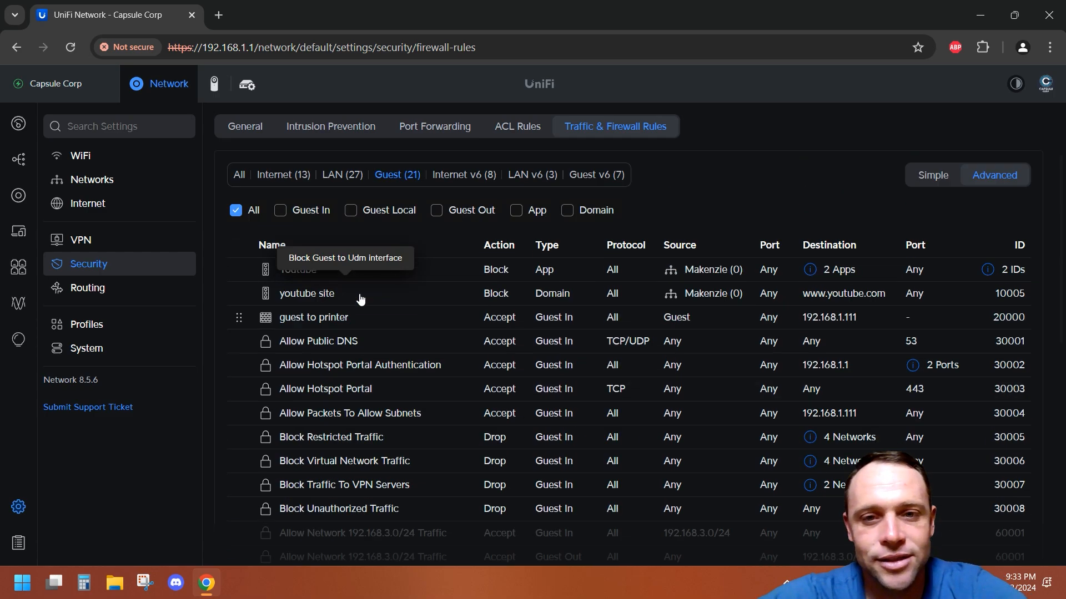
# Step: Try to unauthorize the laptop's guest session from the Hotspot guest list
pyautogui.click(19, 339)
pyautogui.click(642, 127)
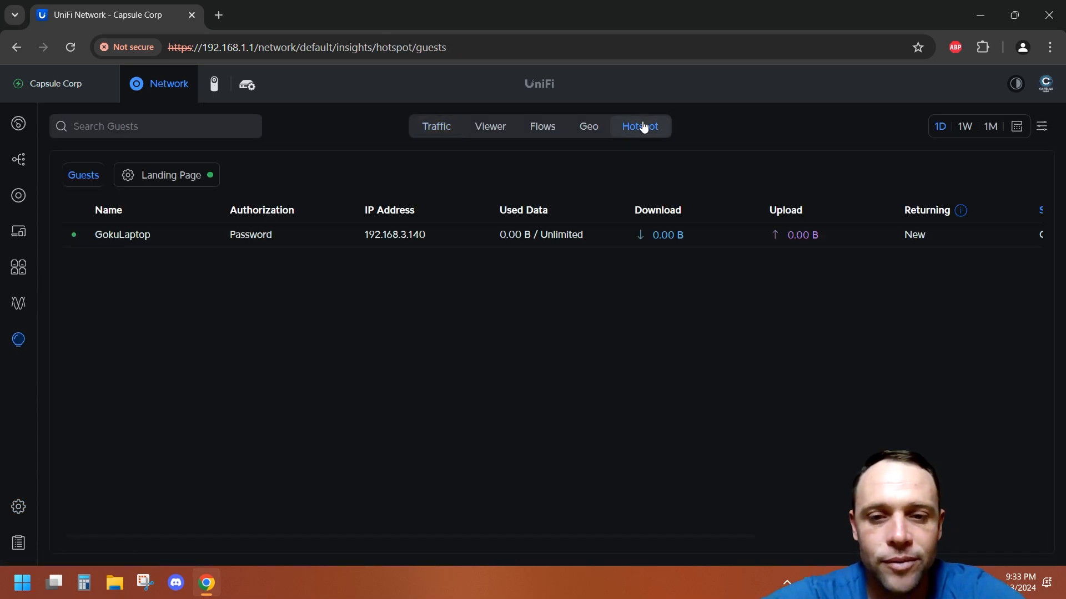
pyautogui.click(1019, 234)
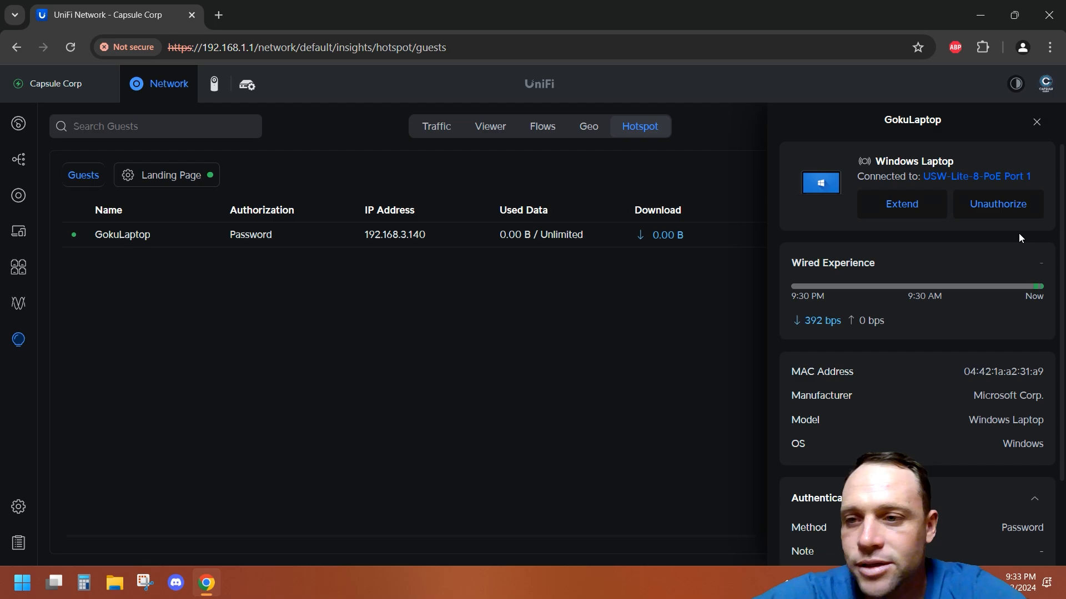
pyautogui.click(1022, 204)
pyautogui.click(657, 348)
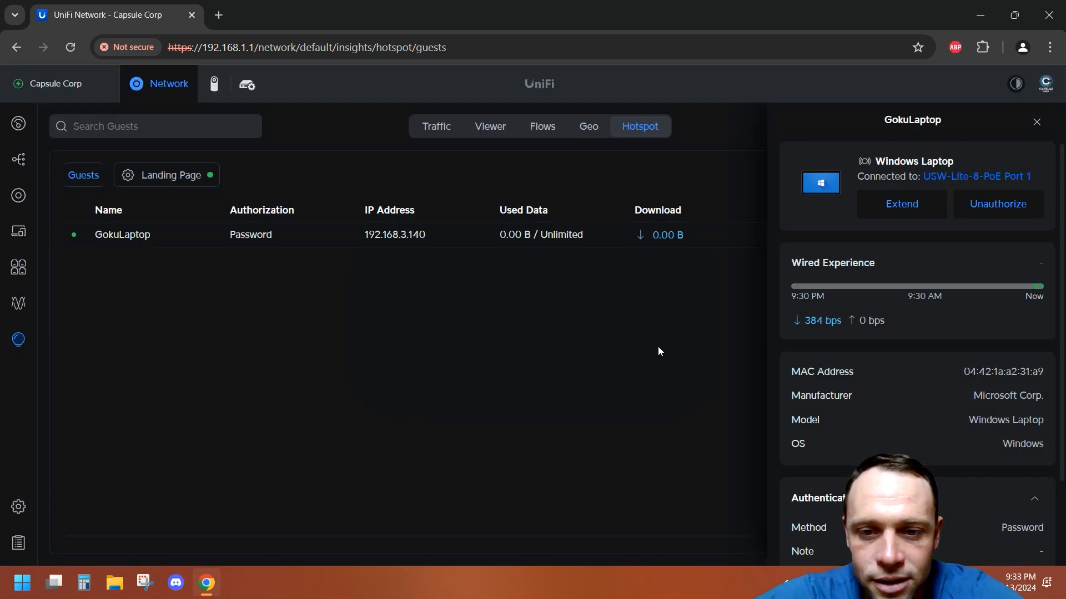
pyautogui.click(1037, 121)
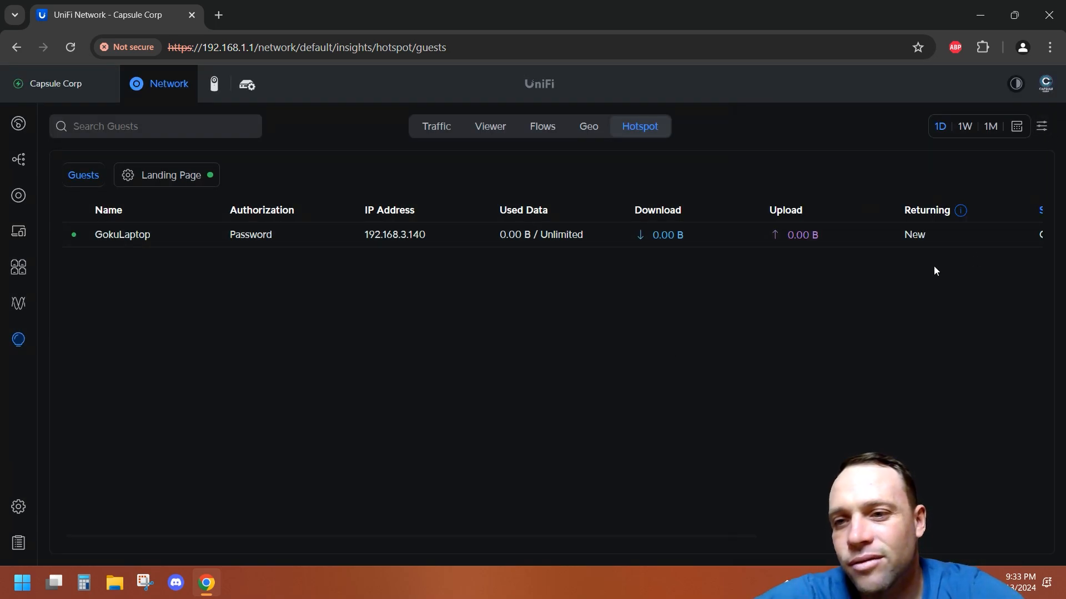
# Step: Review the laptop guest's session columns and return to the WiFi settings
pyautogui.hscroll(3, 937, 265)
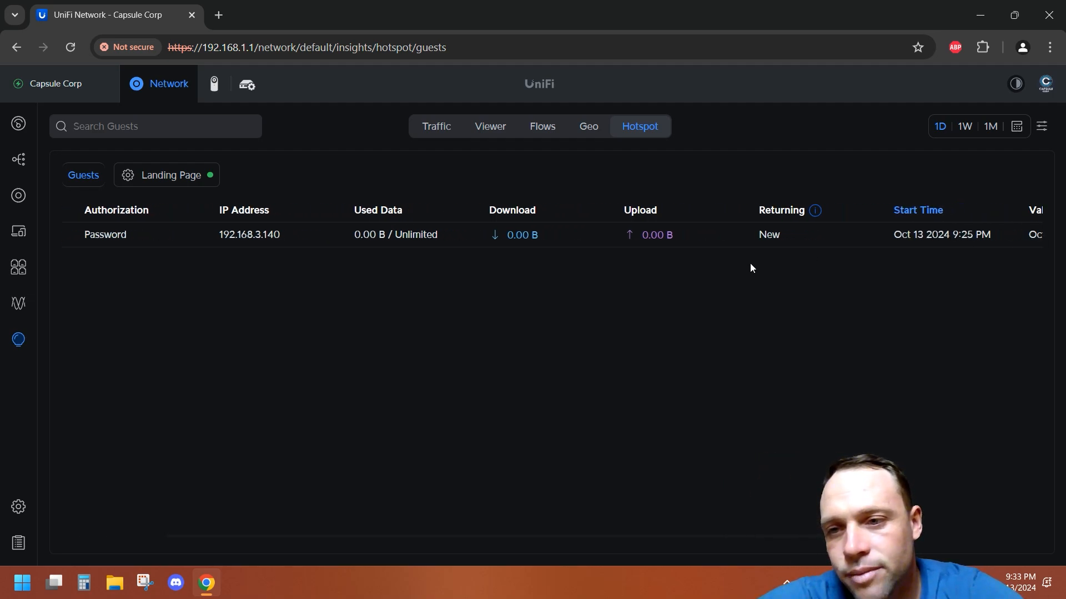
pyautogui.hscroll(3, 747, 269)
pyautogui.hscroll(-6, 747, 268)
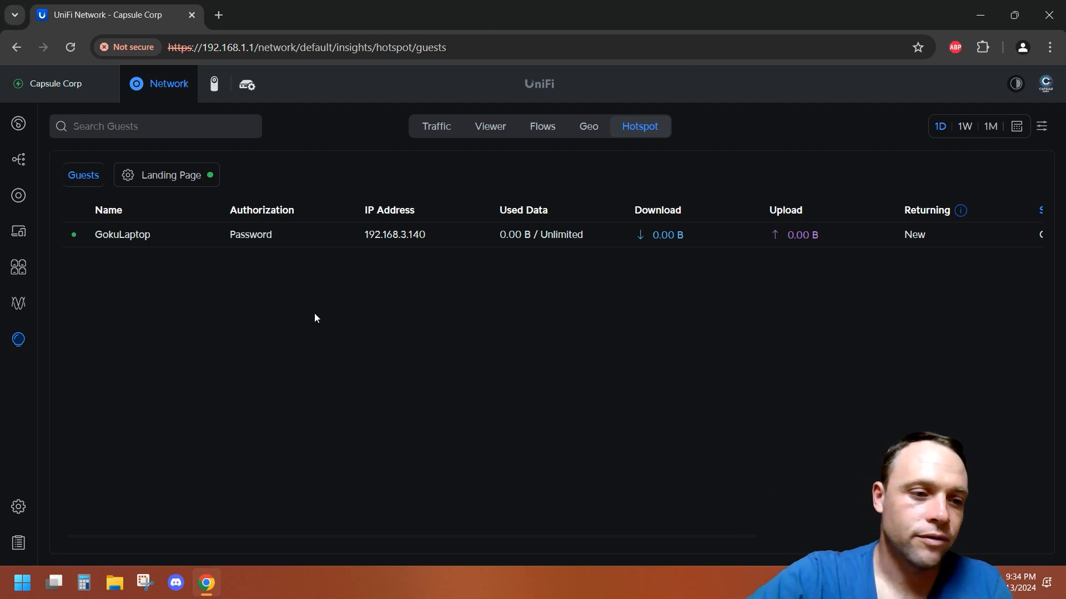
pyautogui.click(18, 507)
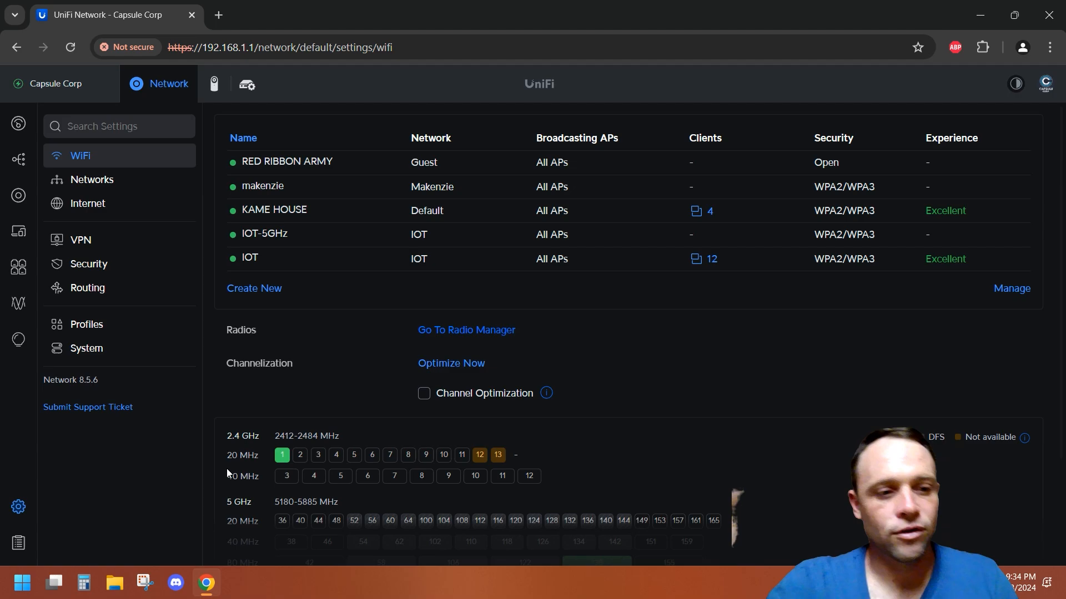